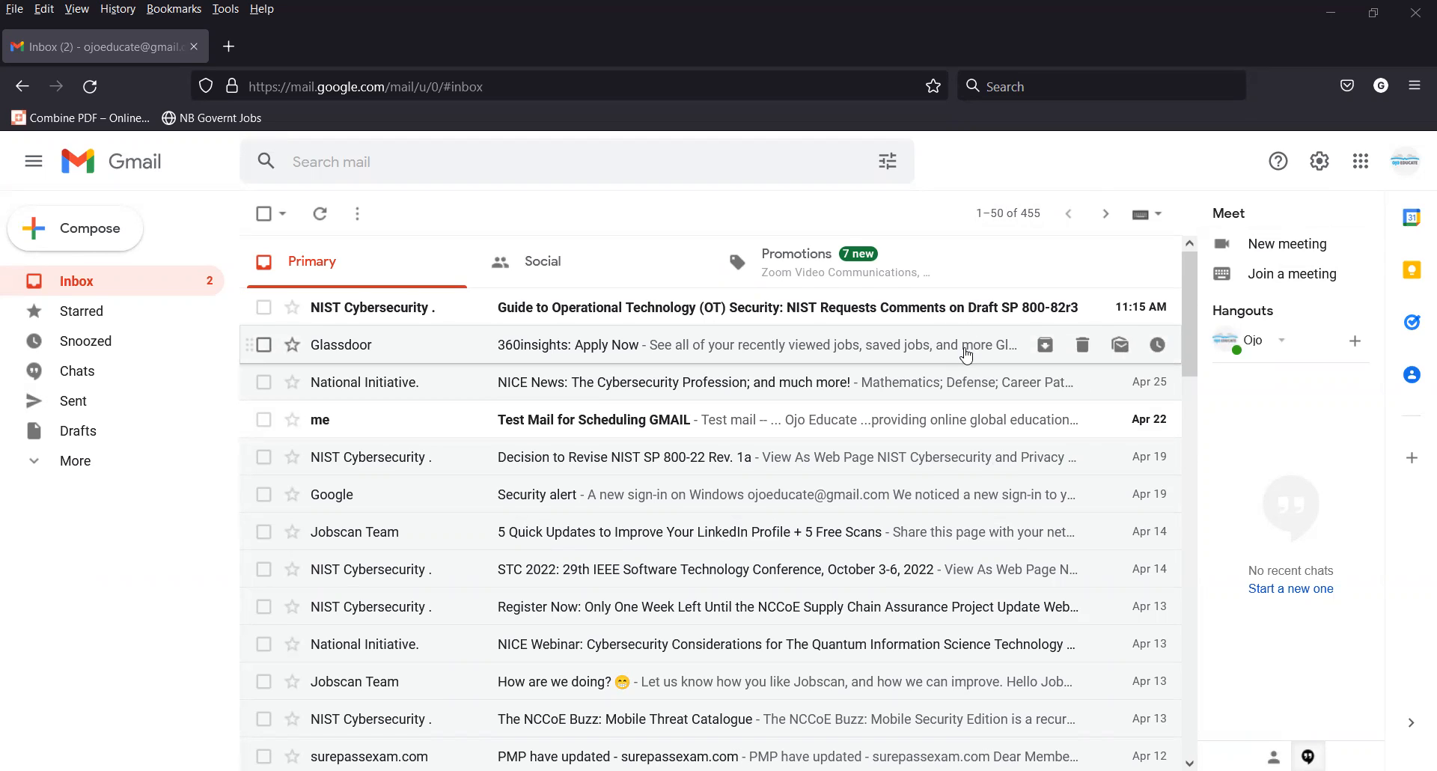
Open Google Forms from the list of Google apps and start a new blank form.
{"action": "left_click", "coordinate": [1359, 169]}
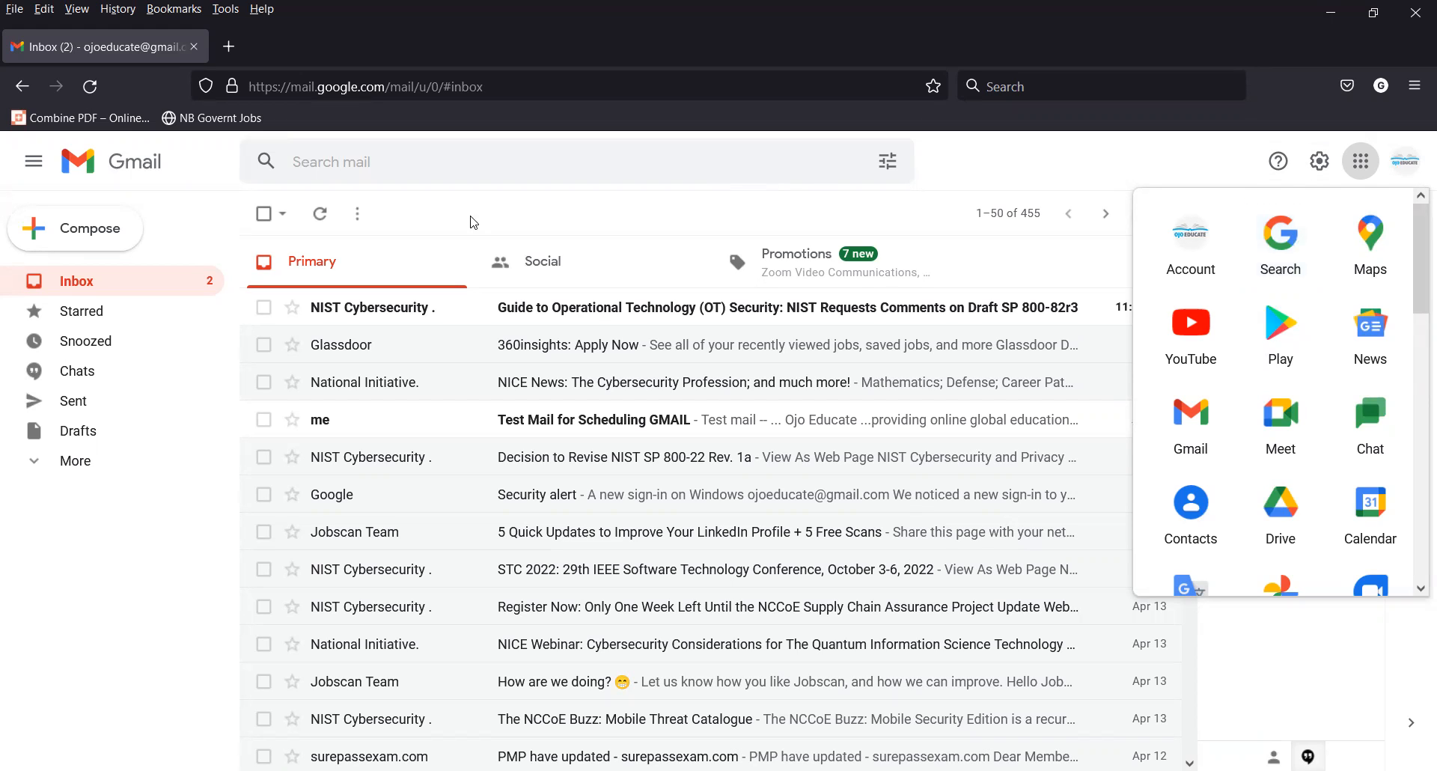
{"action": "left_click", "coordinate": [976, 161]}
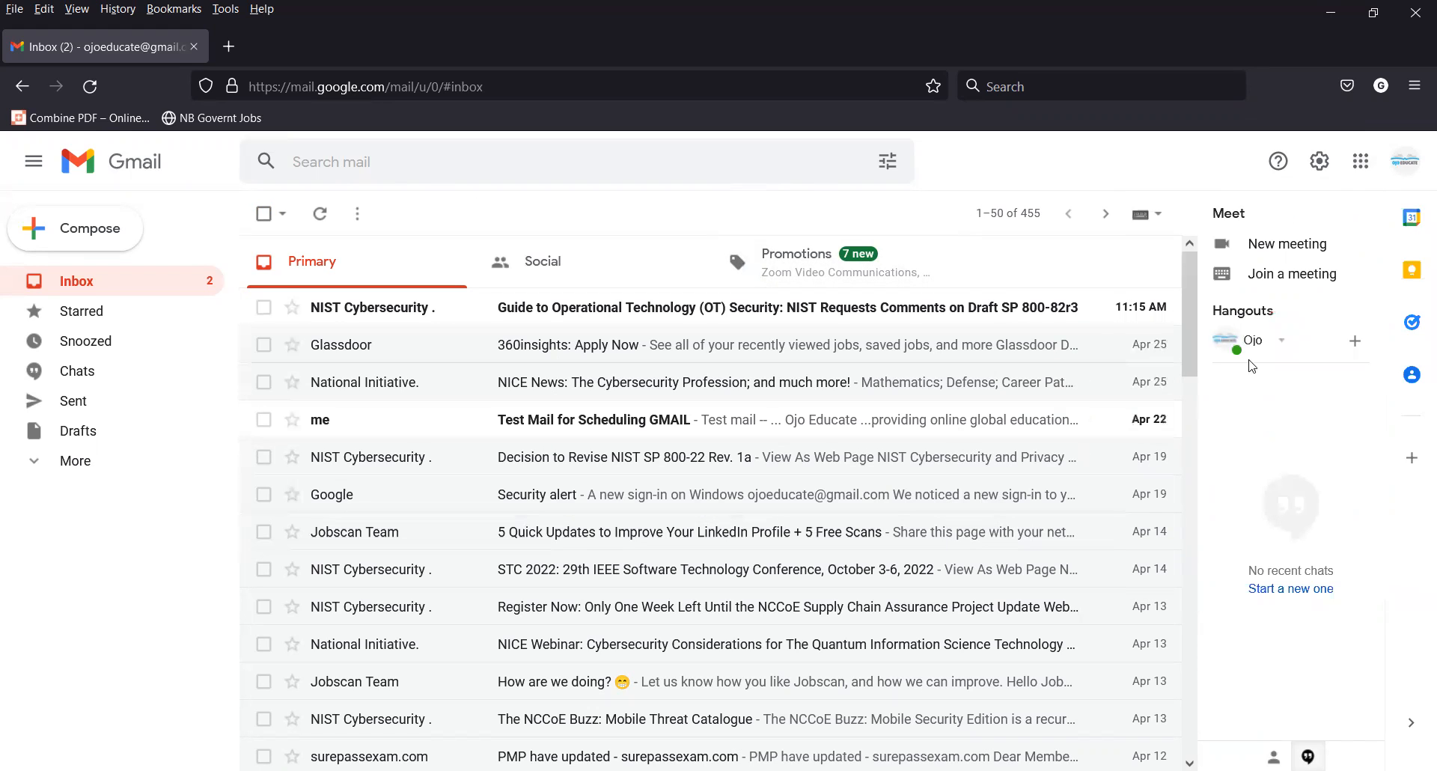
{"action": "left_click", "coordinate": [1360, 163]}
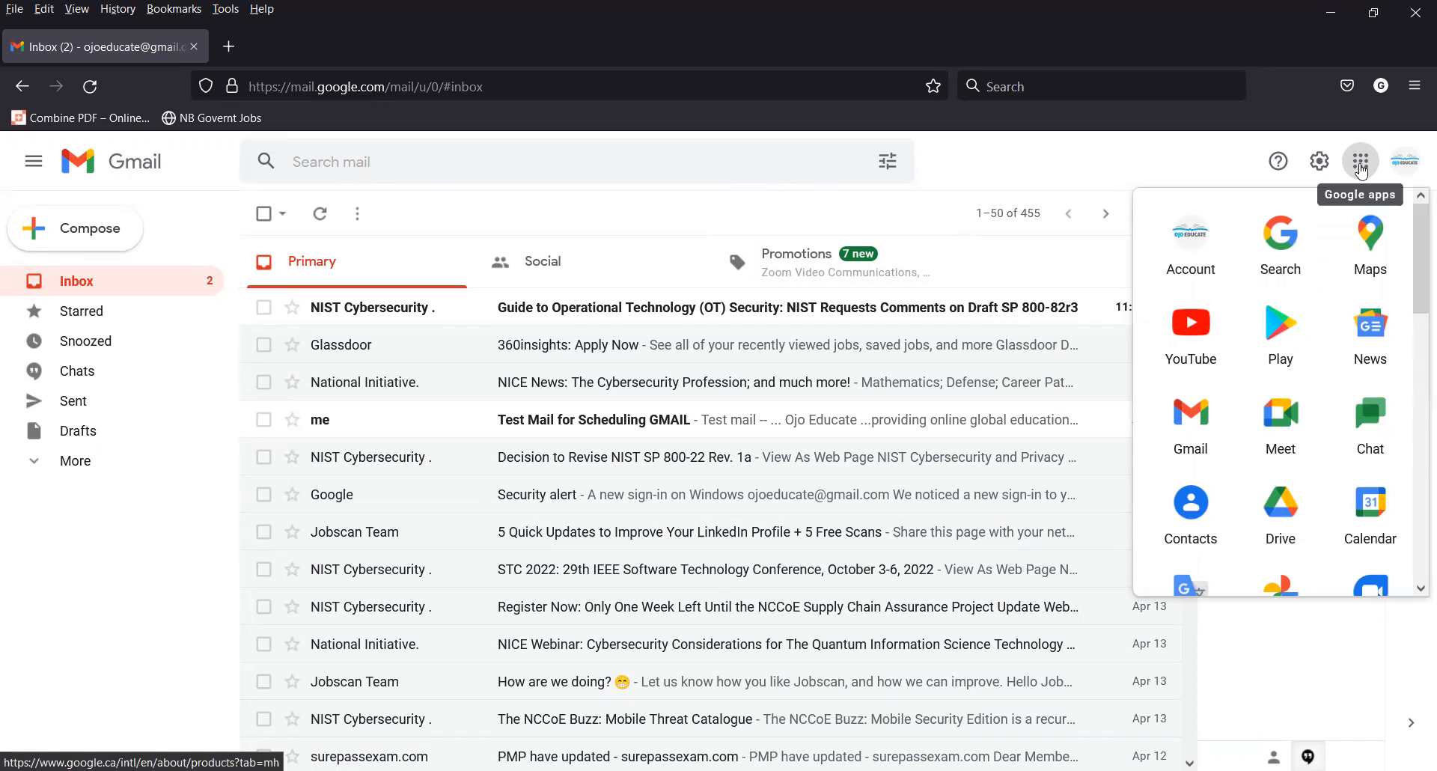
{"action": "scroll", "coordinate": [1342, 326], "scroll_direction": "down", "scroll_amount": 3}
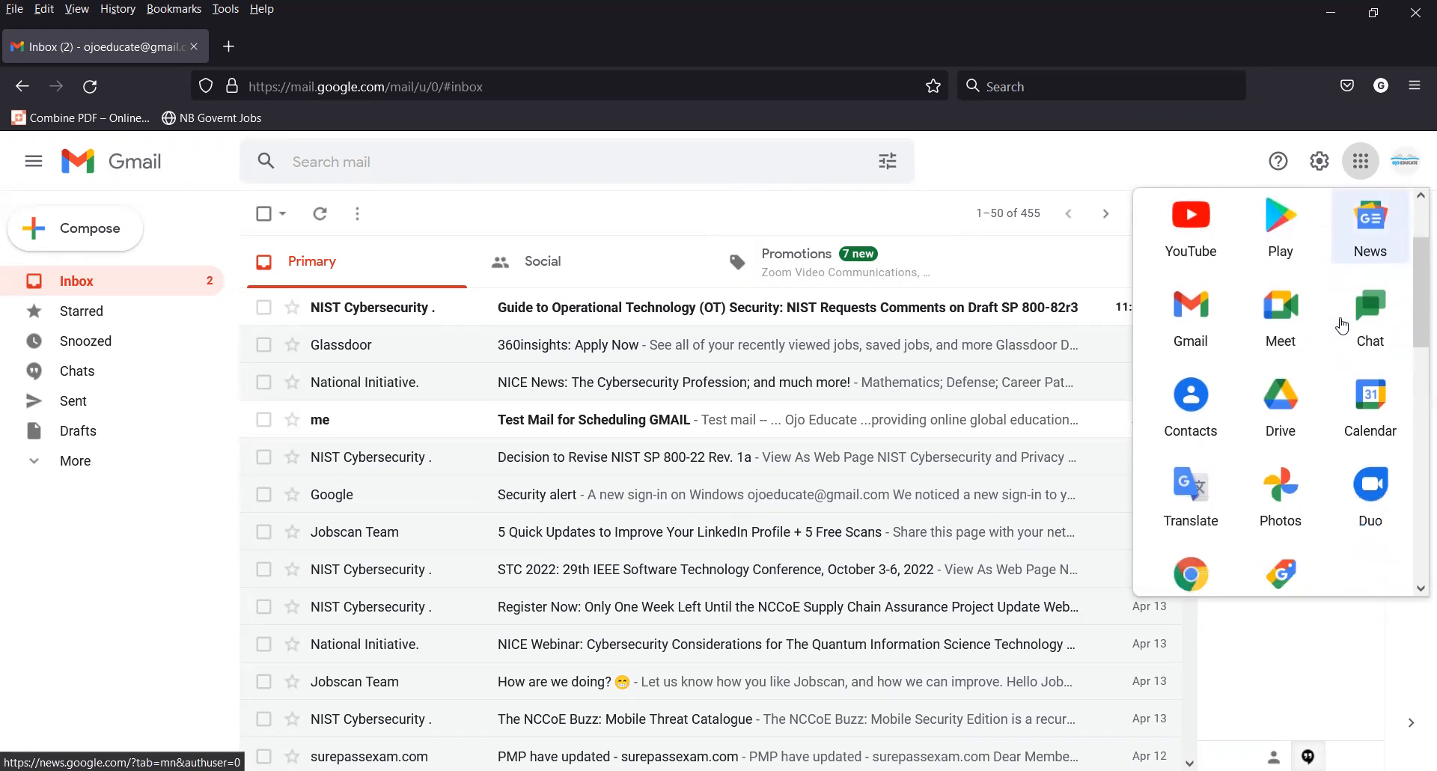
{"action": "scroll", "coordinate": [1342, 327], "scroll_direction": "down", "scroll_amount": 8}
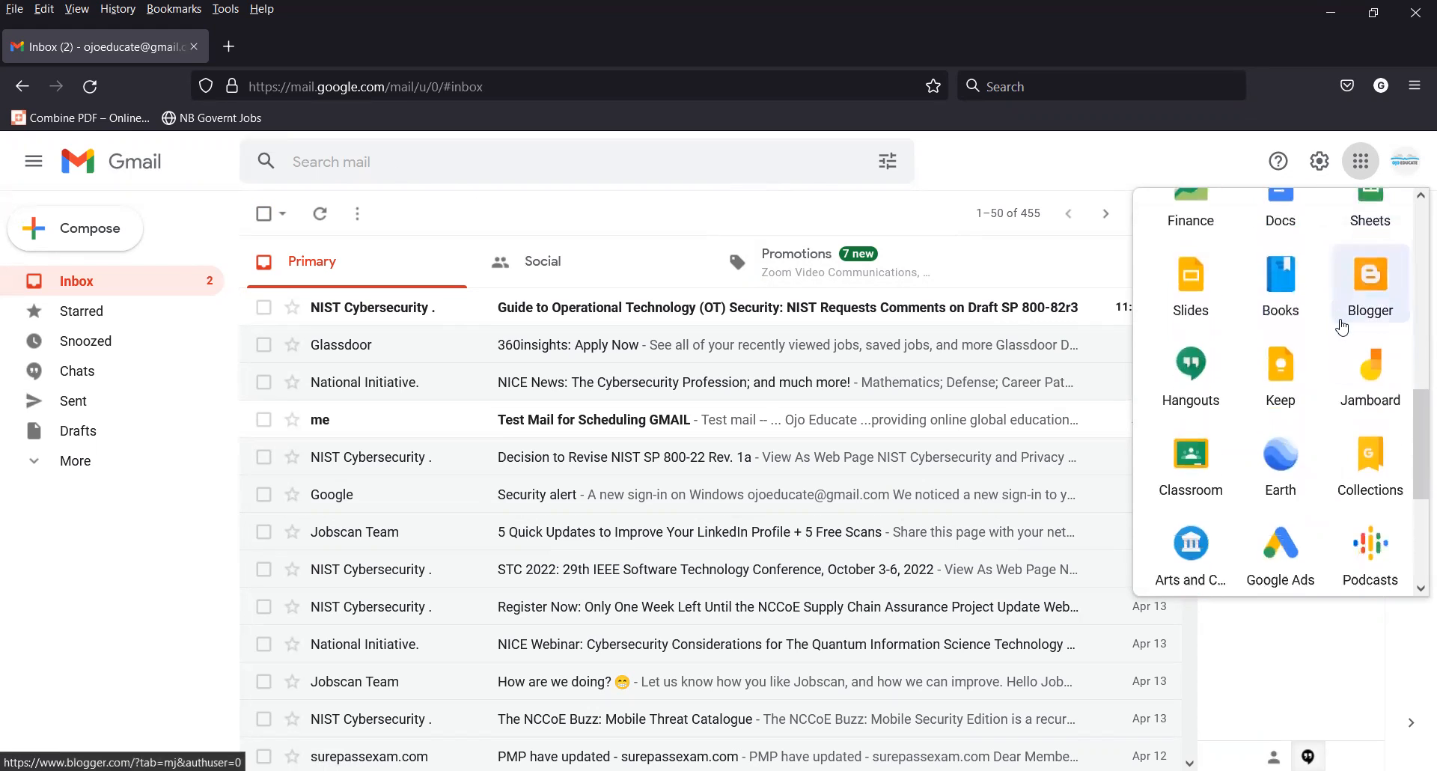
{"action": "scroll", "coordinate": [1342, 327], "scroll_direction": "down", "scroll_amount": 2}
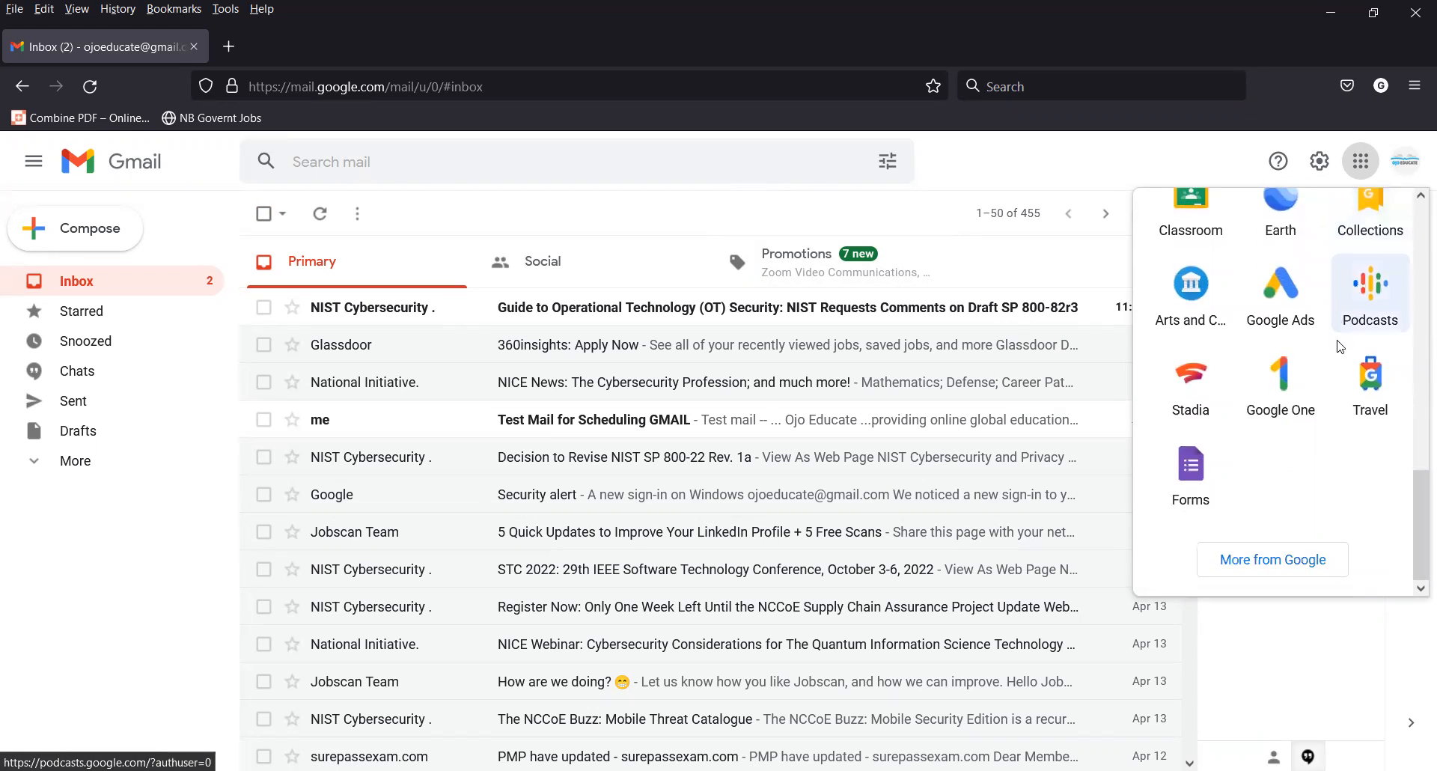
{"action": "left_click", "coordinate": [1196, 472]}
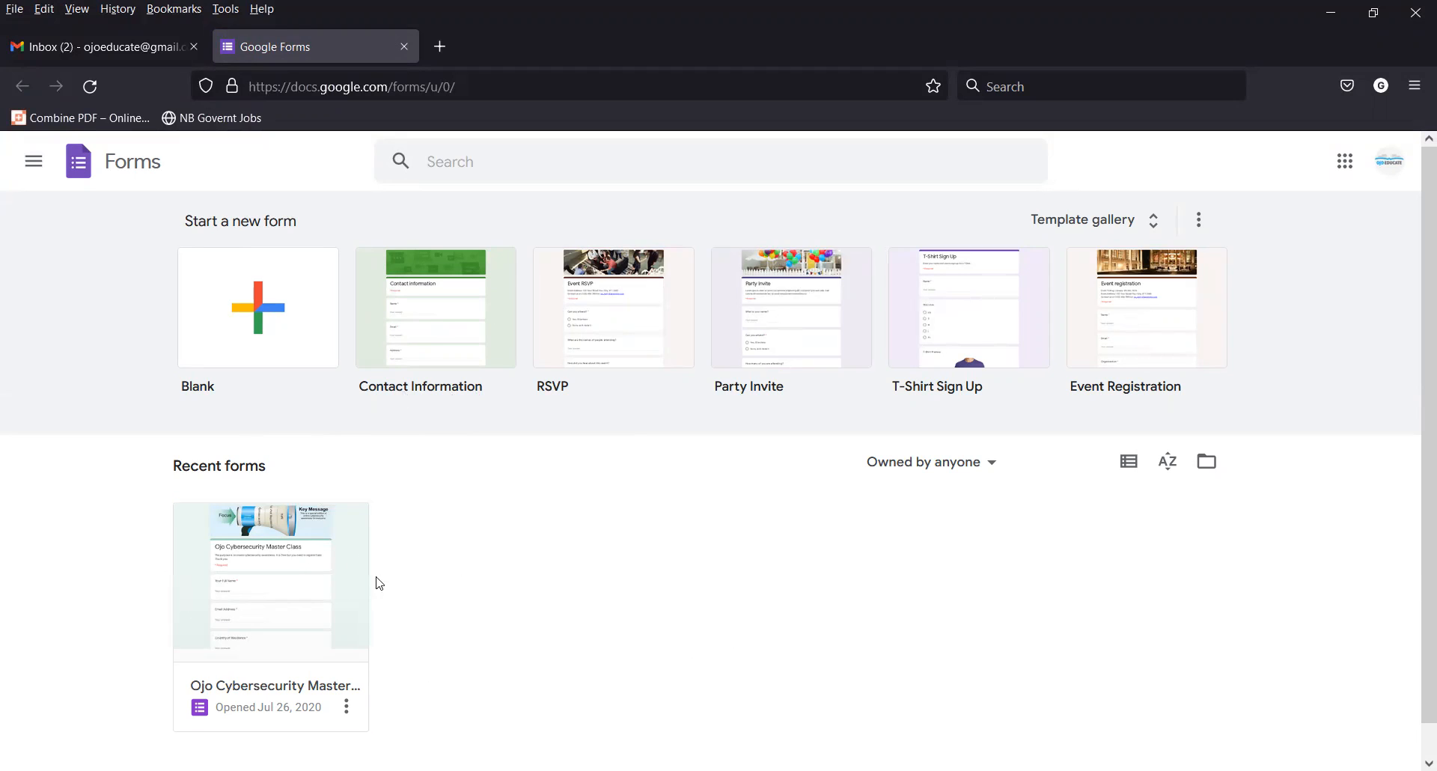
{"action": "left_click", "coordinate": [259, 303]}
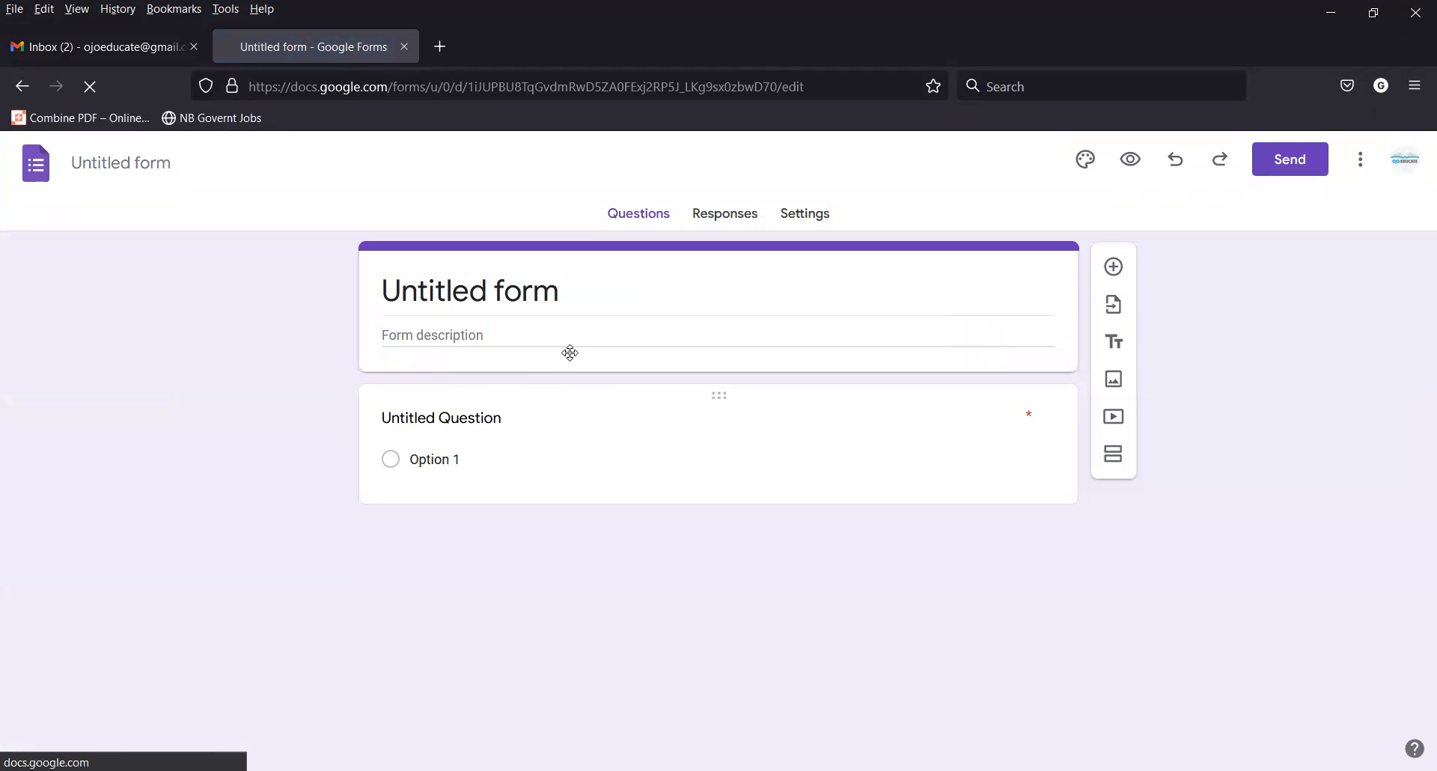
Replace the form's title with "Test form for Ojo Educate Tech tips".
{"action": "left_click", "coordinate": [551, 291]}
{"action": "left_click_drag", "start_coordinate": [551, 291], "coordinate": [330, 304]}
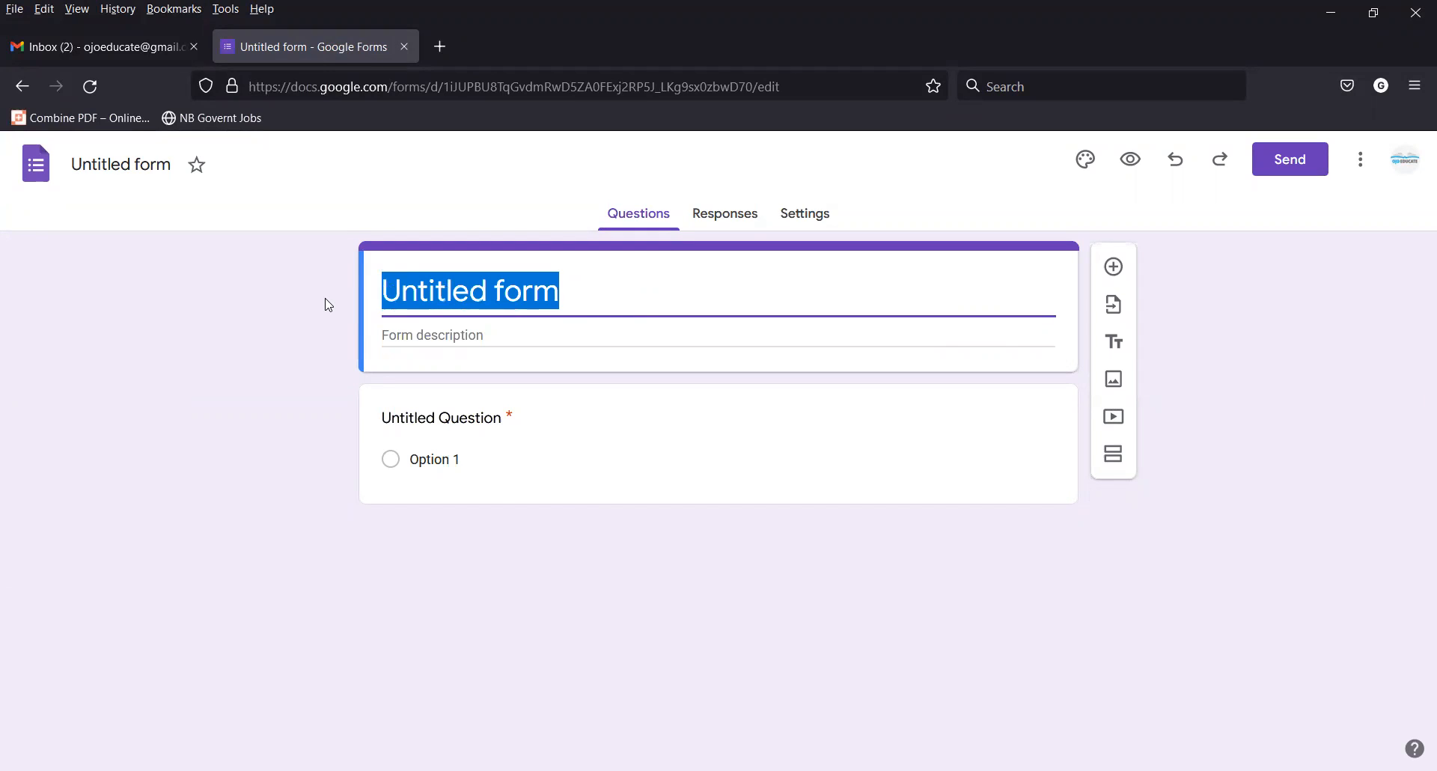
{"action": "type", "text": "Test f"}
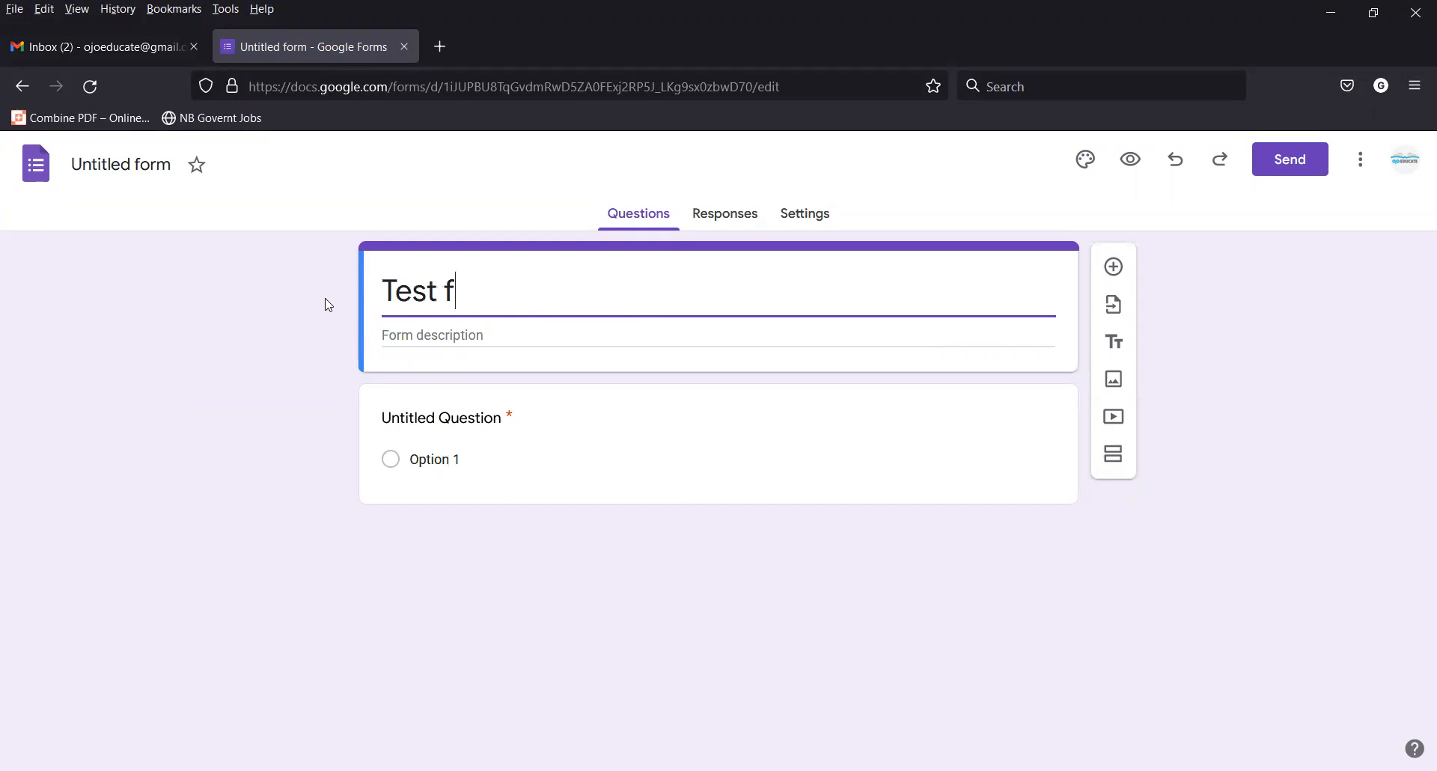
{"action": "type", "text": "orm for Ojo Educate"}
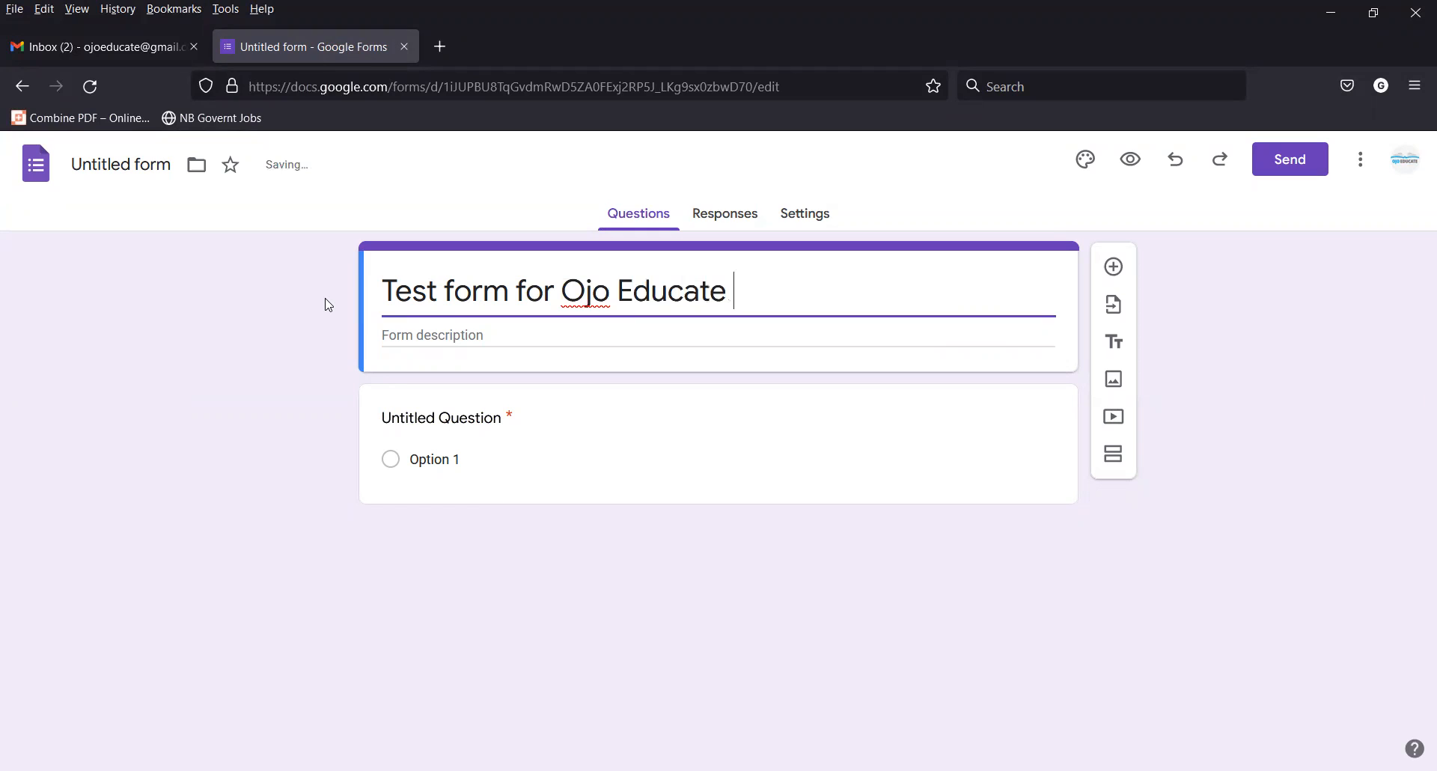
{"action": "type", "text": " Tech tips"}
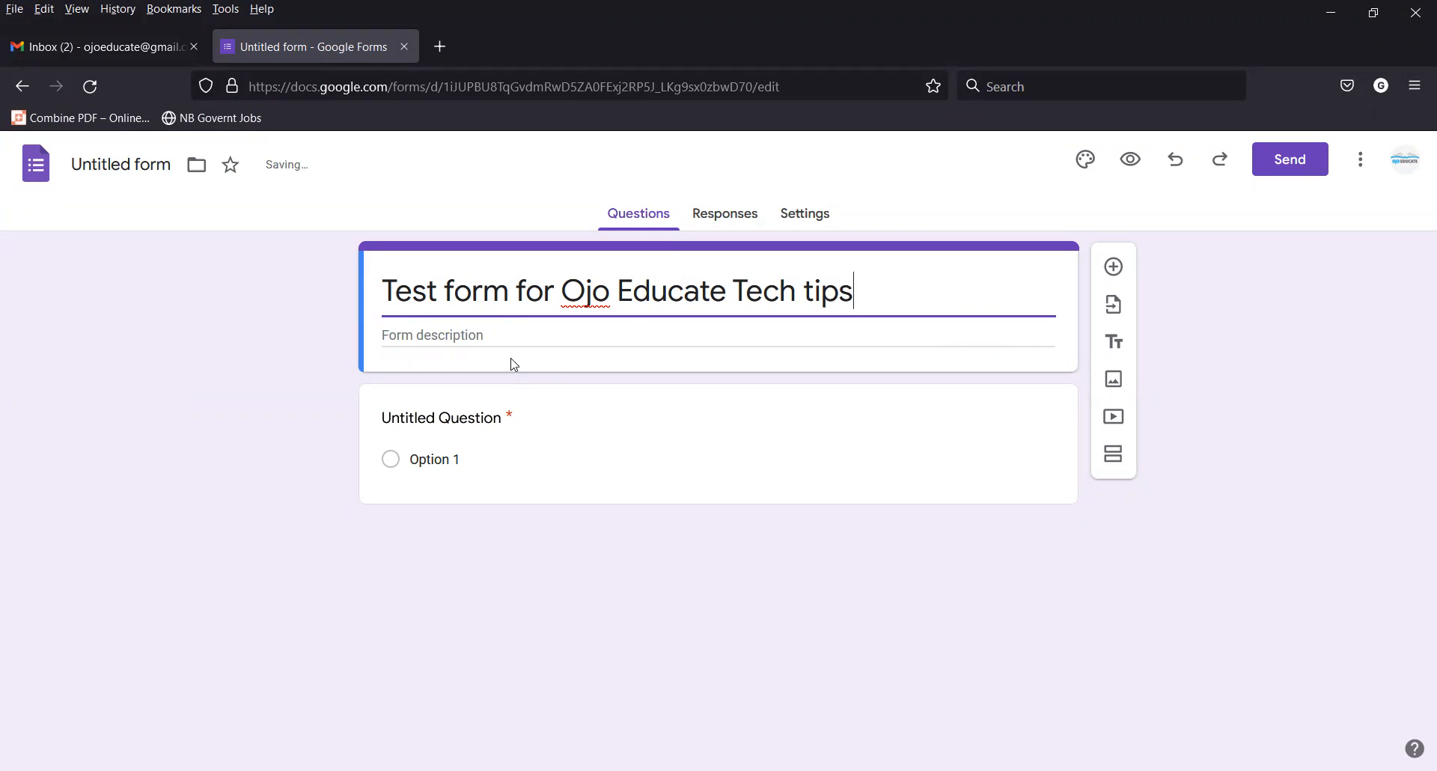
Enter "To get personal information from learners" as the form description.
{"action": "left_click", "coordinate": [521, 335]}
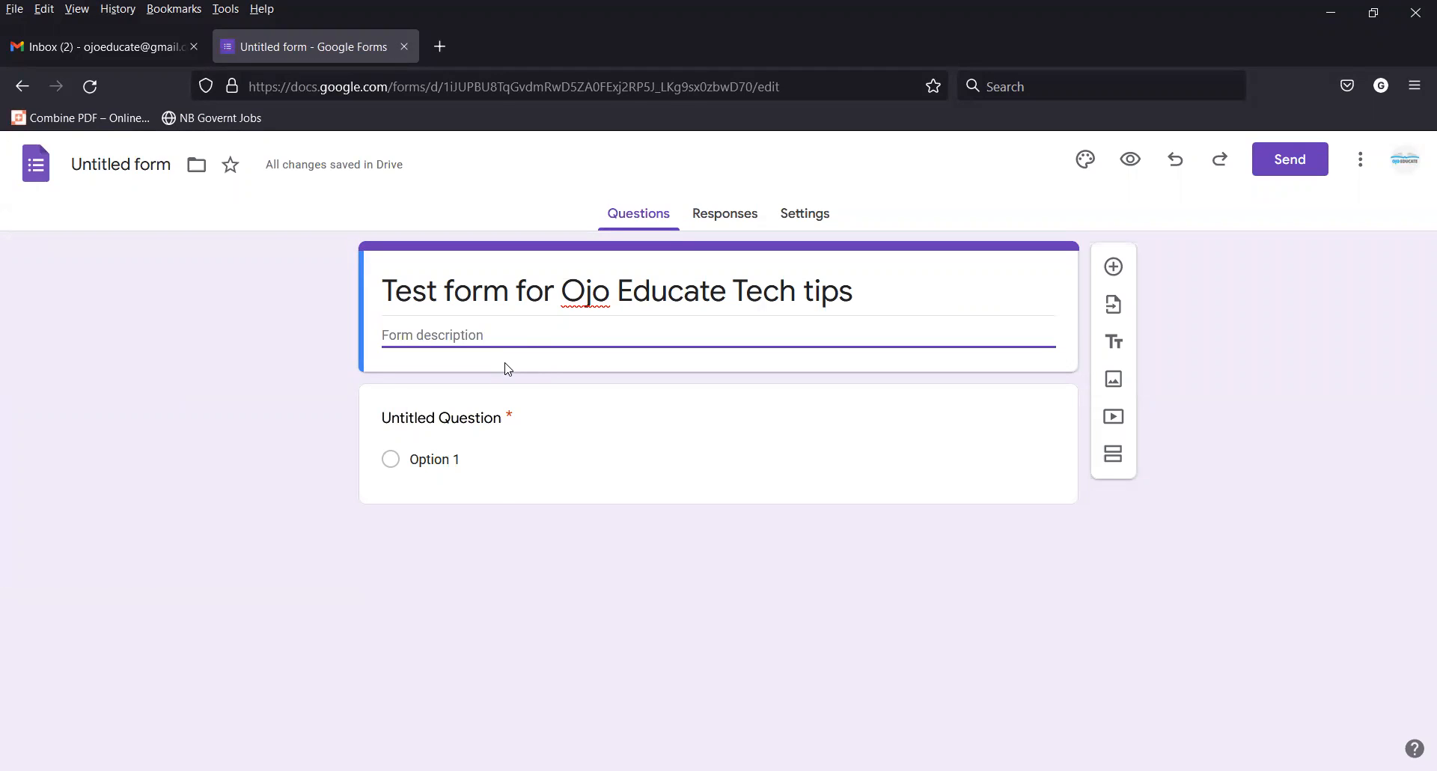
{"action": "type", "text": "To"}
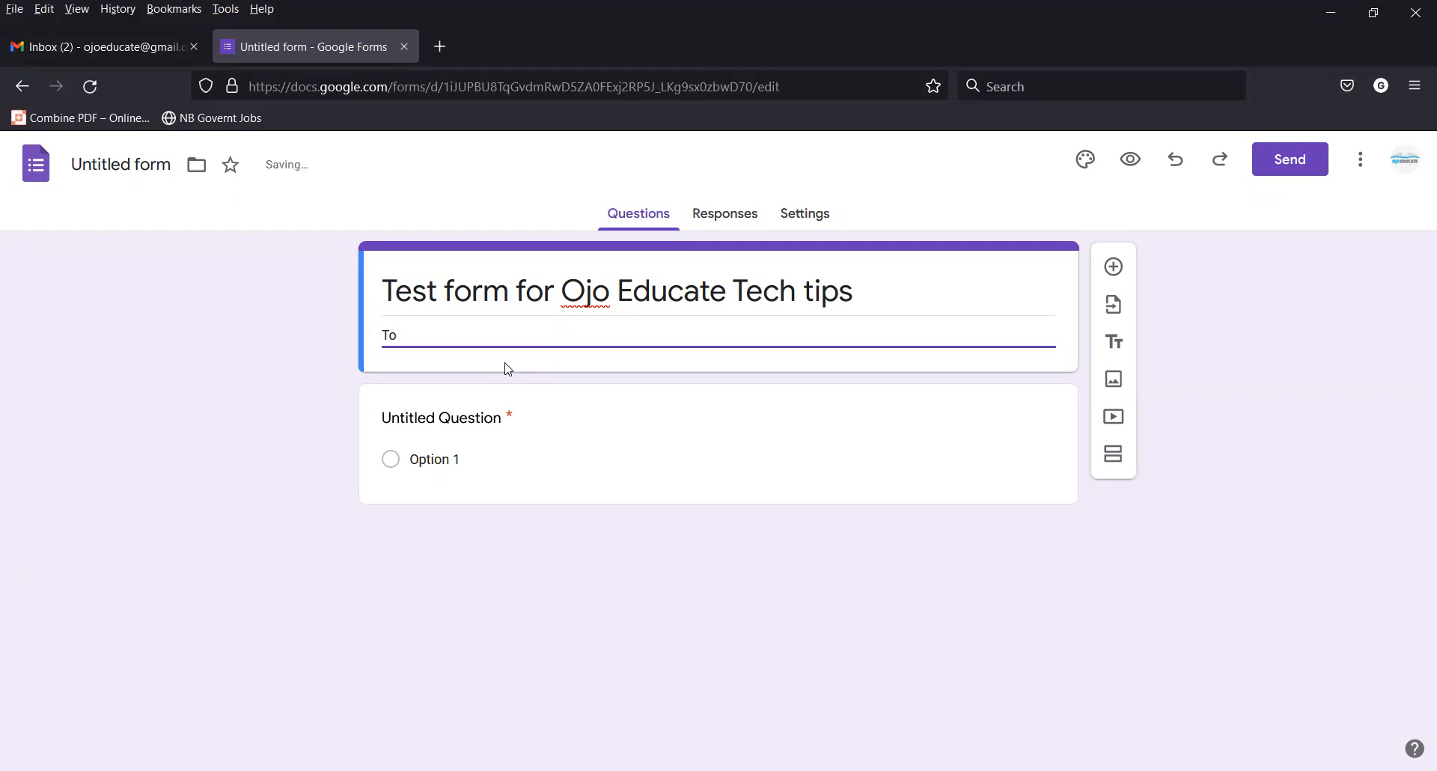
{"action": "type", "text": " get personal inorma"}
{"action": "key", "text": "BackSpace"}
{"action": "key", "text": "BackSpace"}
{"action": "key", "text": "BackSpace"}
{"action": "key", "text": "BackSpace"}
{"action": "key", "text": "BackSpace"}
{"action": "key", "text": "BackSpace"}
{"action": "key", "text": "BackSpace"}
{"action": "key", "text": "BackSpace"}
{"action": "type", "text": "formation from learners"}
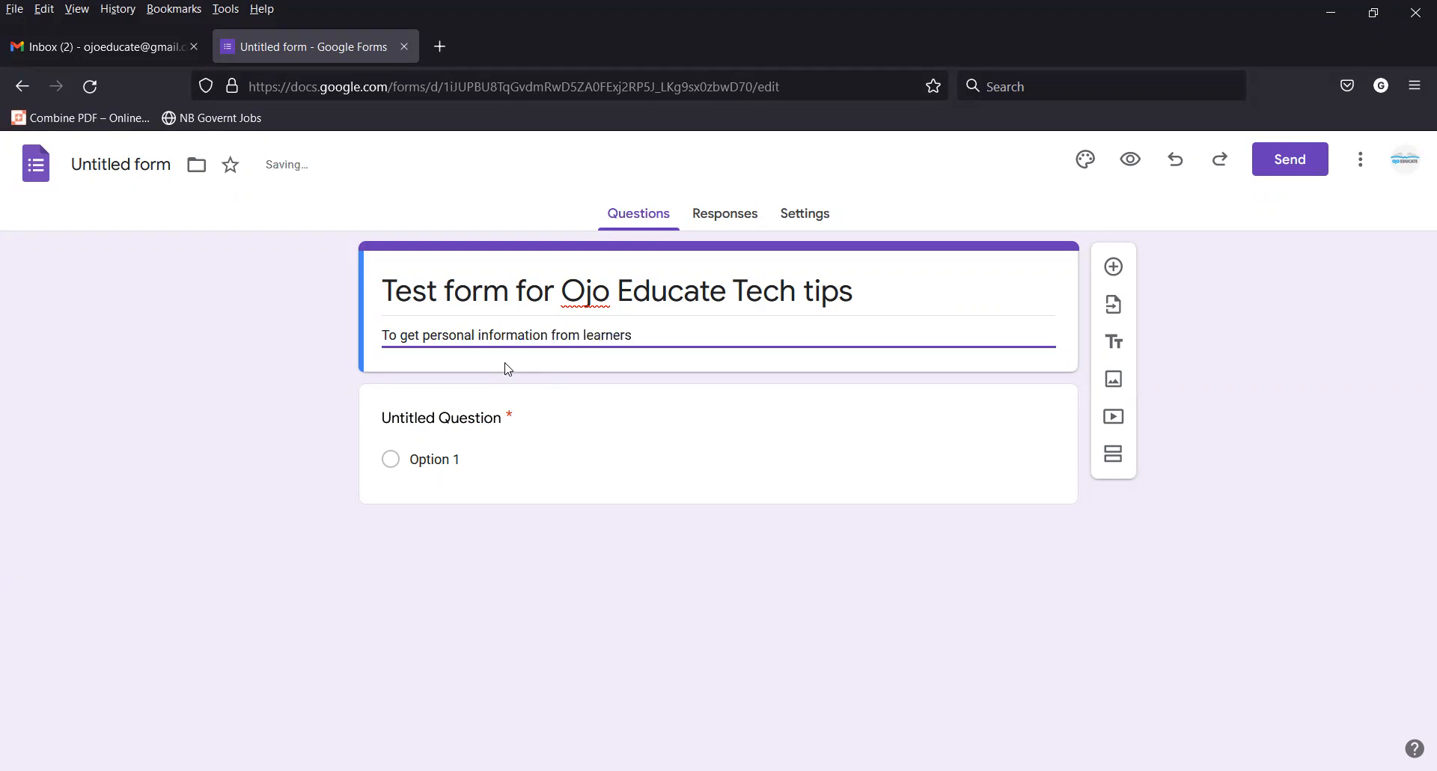
Title the first question "Name" and set its answer type to Short answer.
{"action": "left_click", "coordinate": [430, 438]}
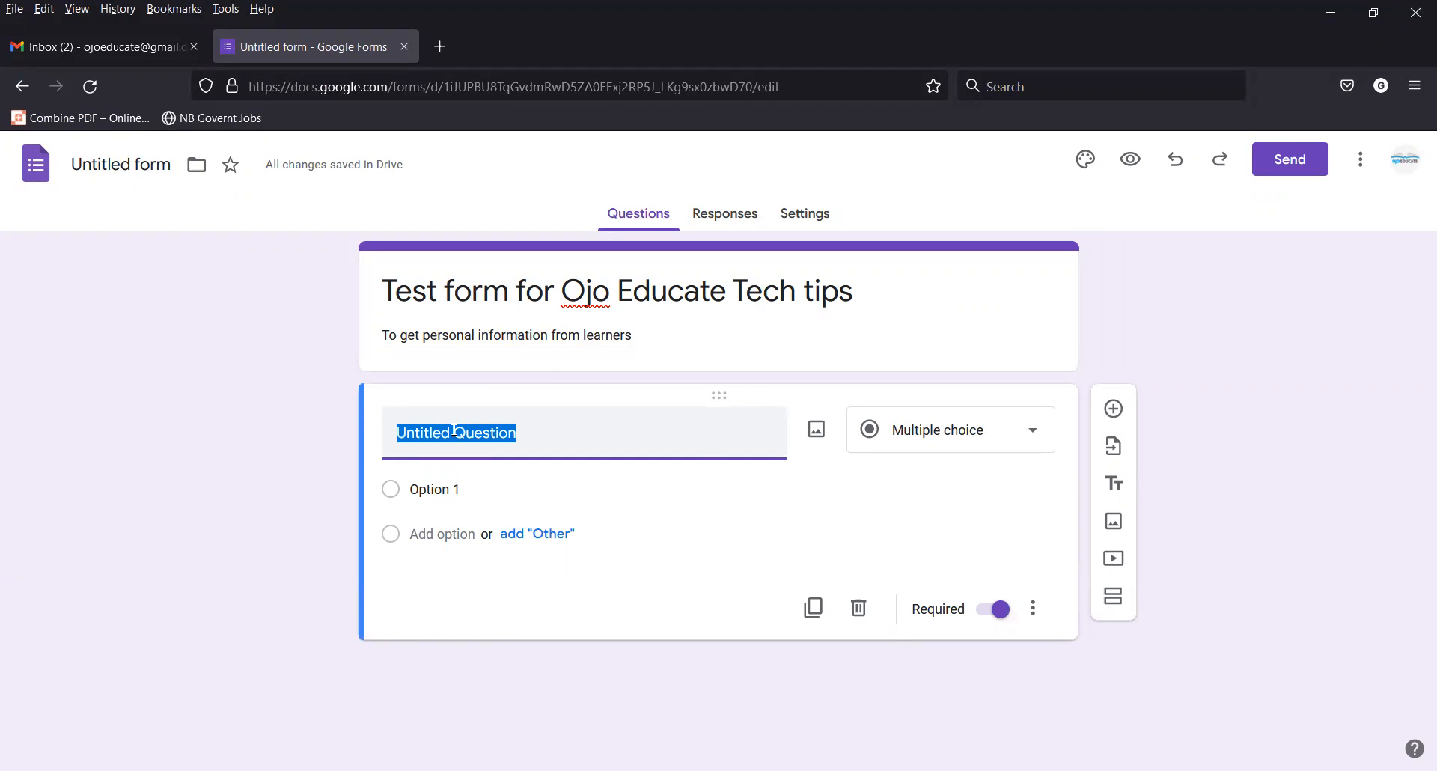
{"action": "type", "text": "Name"}
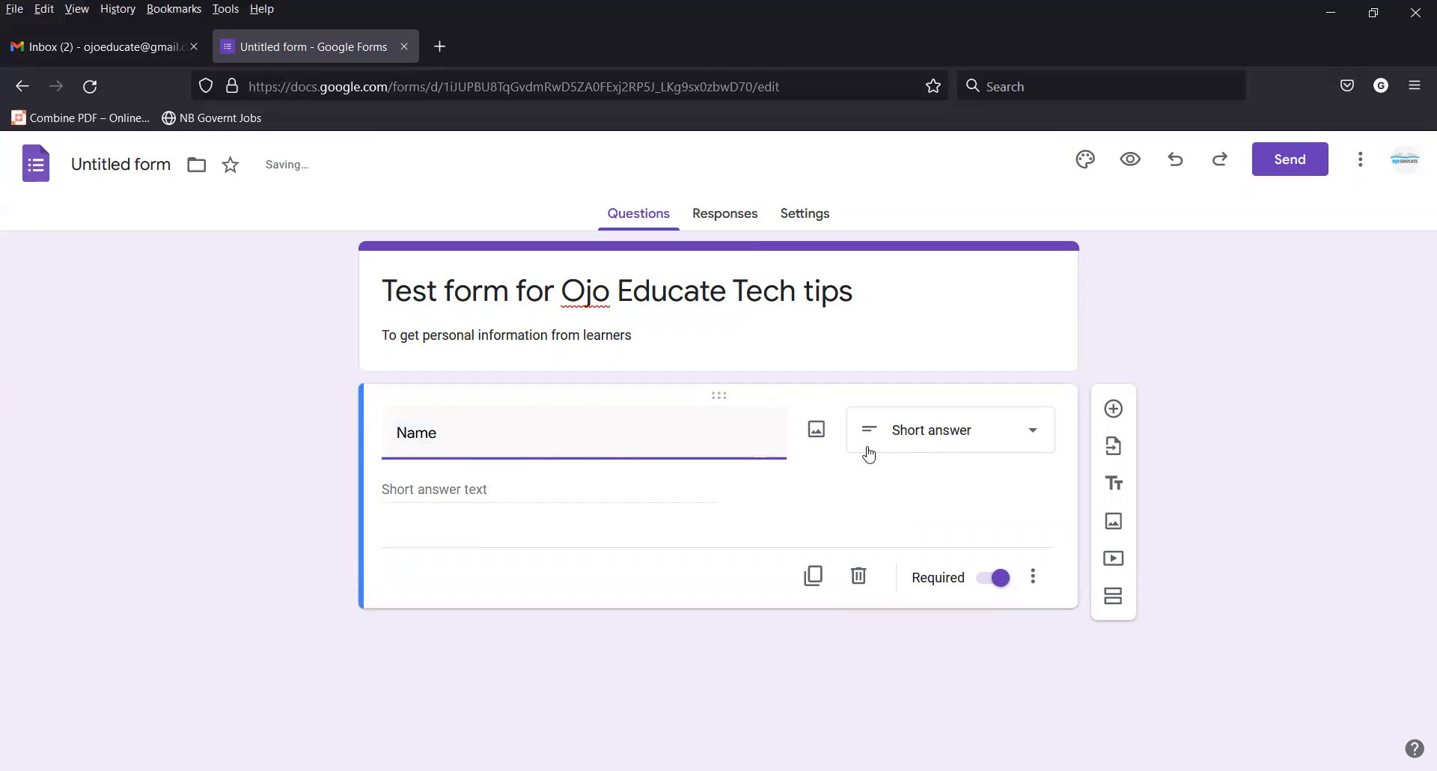
{"action": "left_click", "coordinate": [907, 434]}
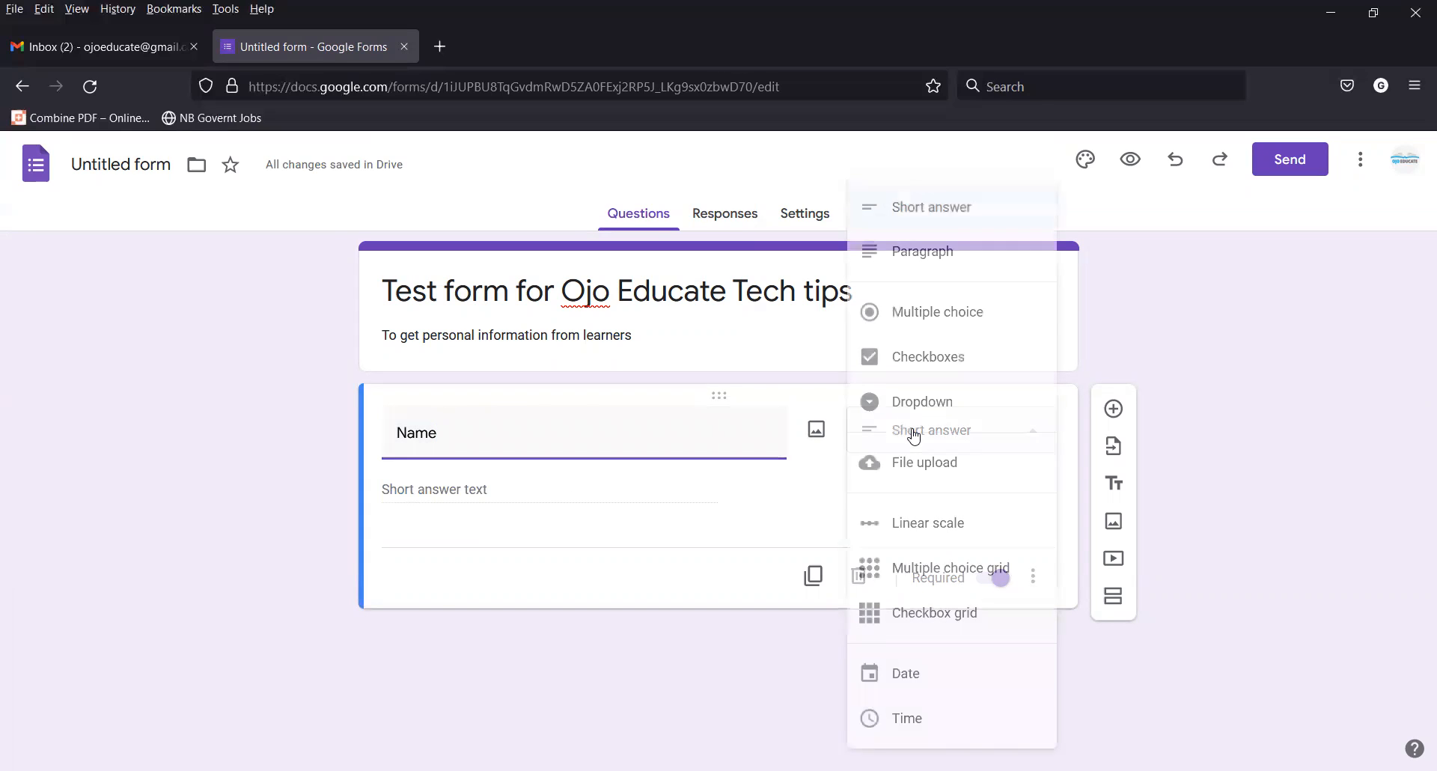
{"action": "left_click", "coordinate": [739, 499]}
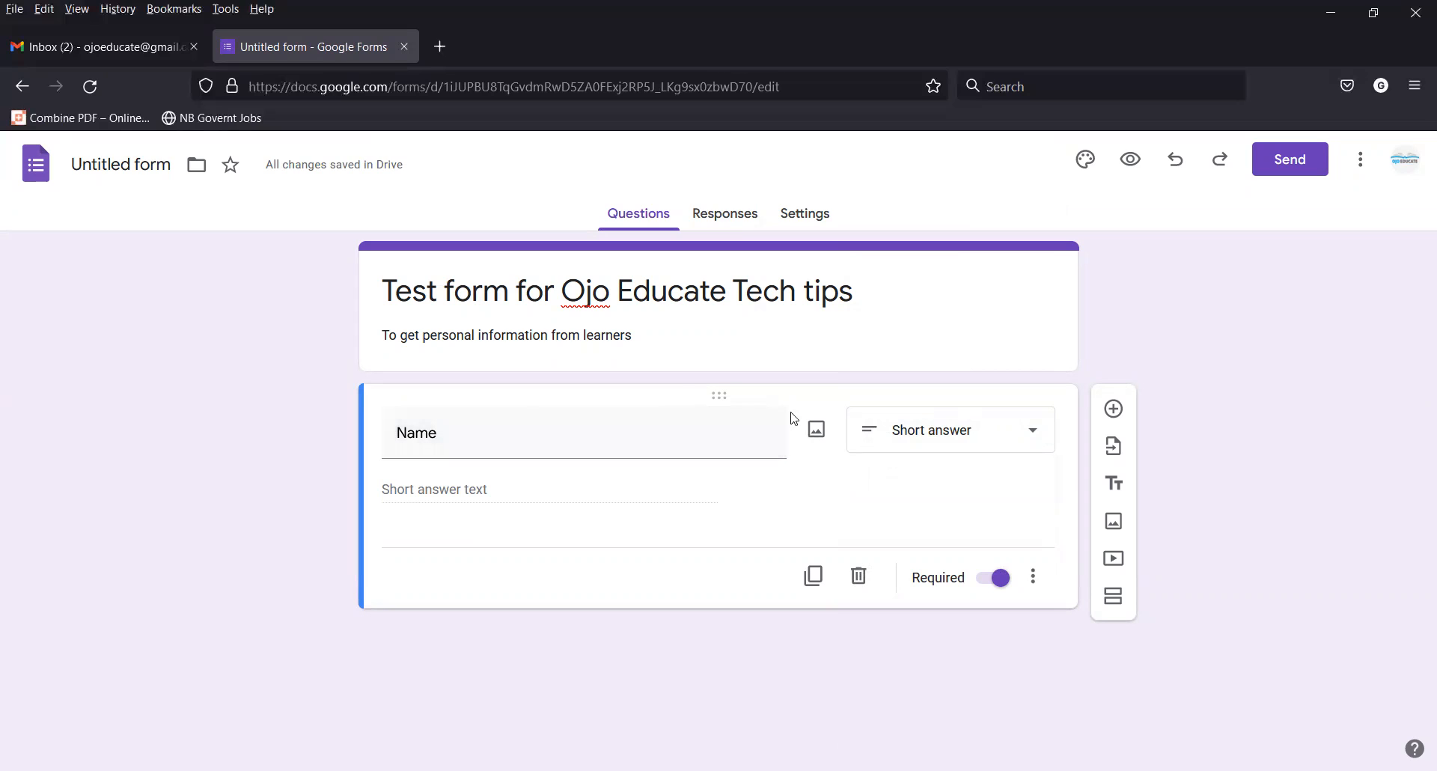
{"action": "left_click", "coordinate": [929, 440]}
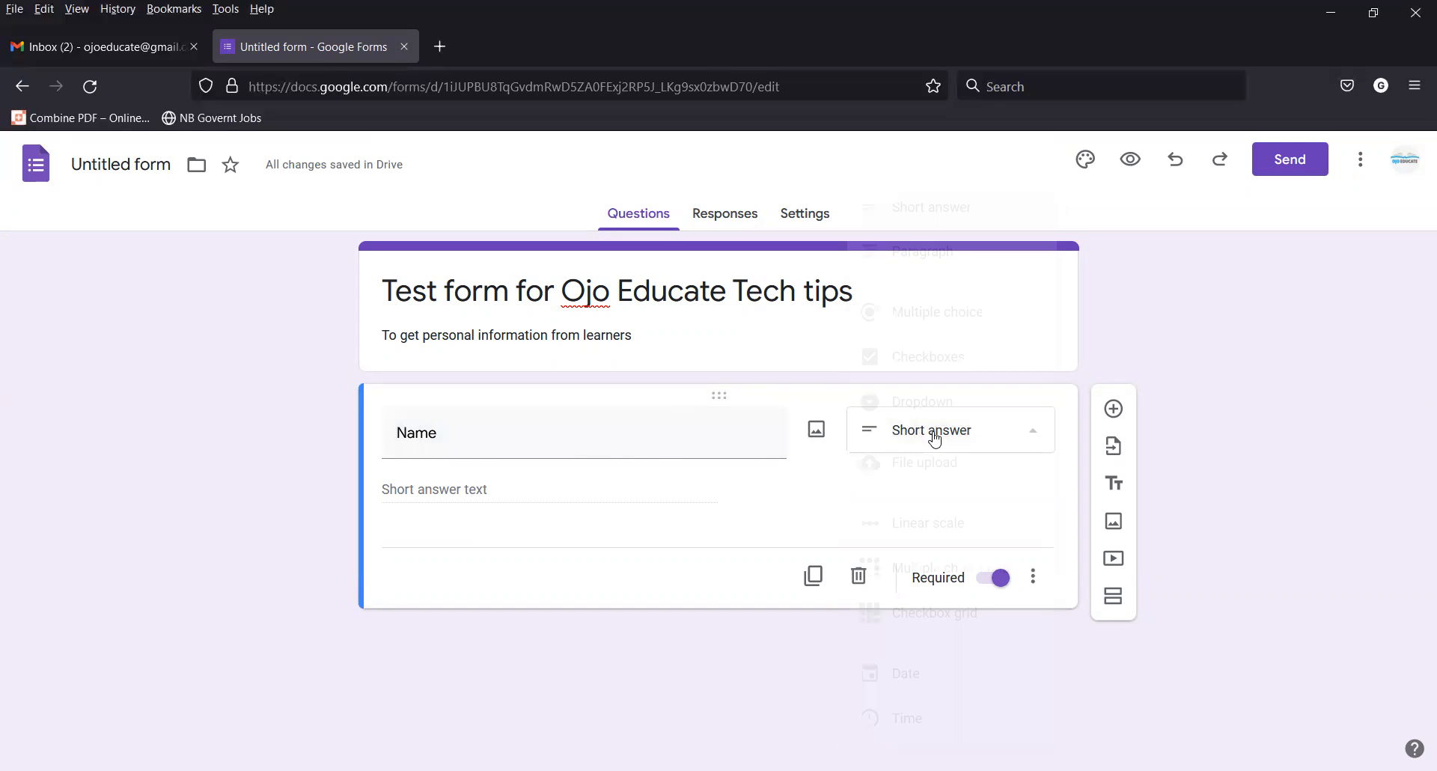
{"action": "left_click", "coordinate": [926, 211]}
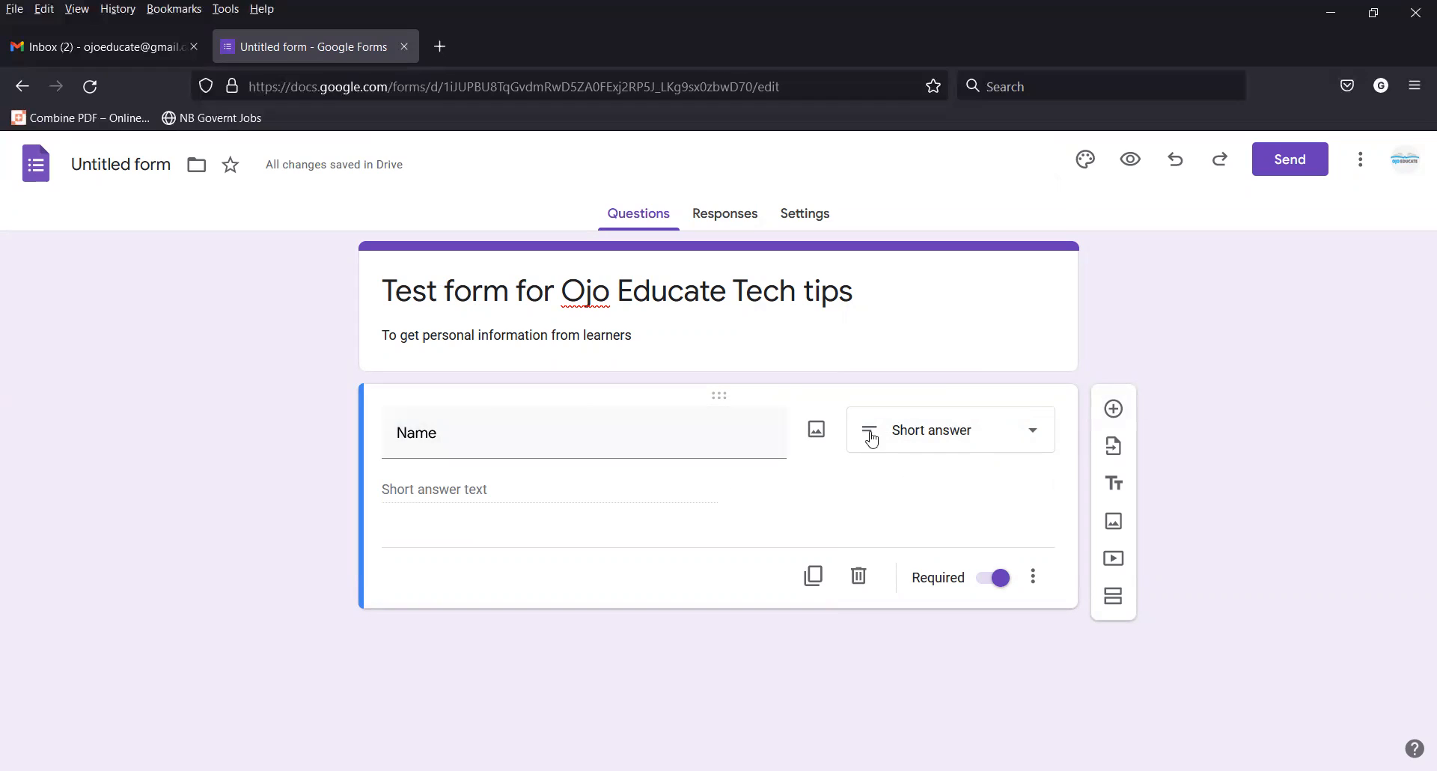
Add a second question titled "Address" with the Paragraph answer type.
{"action": "left_click", "coordinate": [1113, 410]}
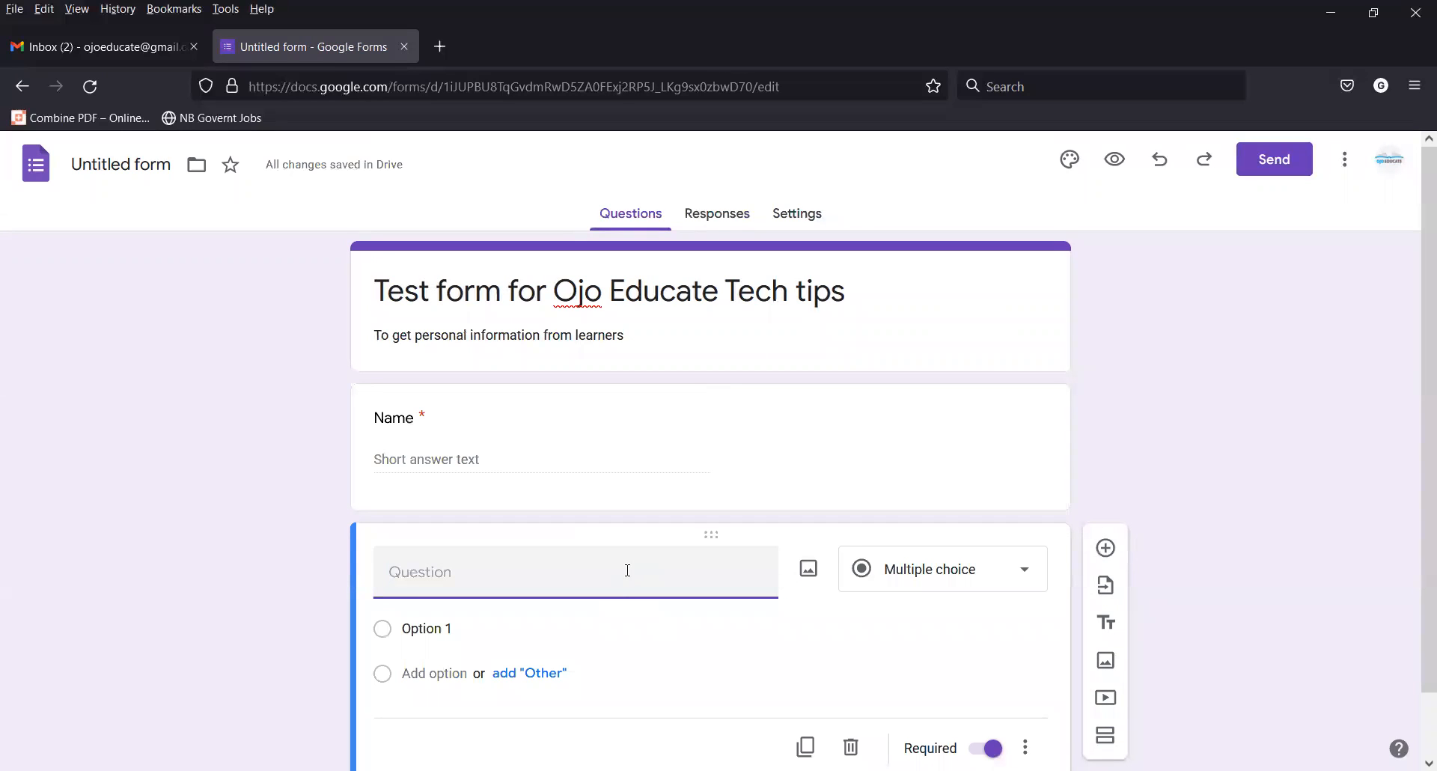
{"action": "type", "text": "Address"}
{"action": "left_click", "coordinate": [915, 570]}
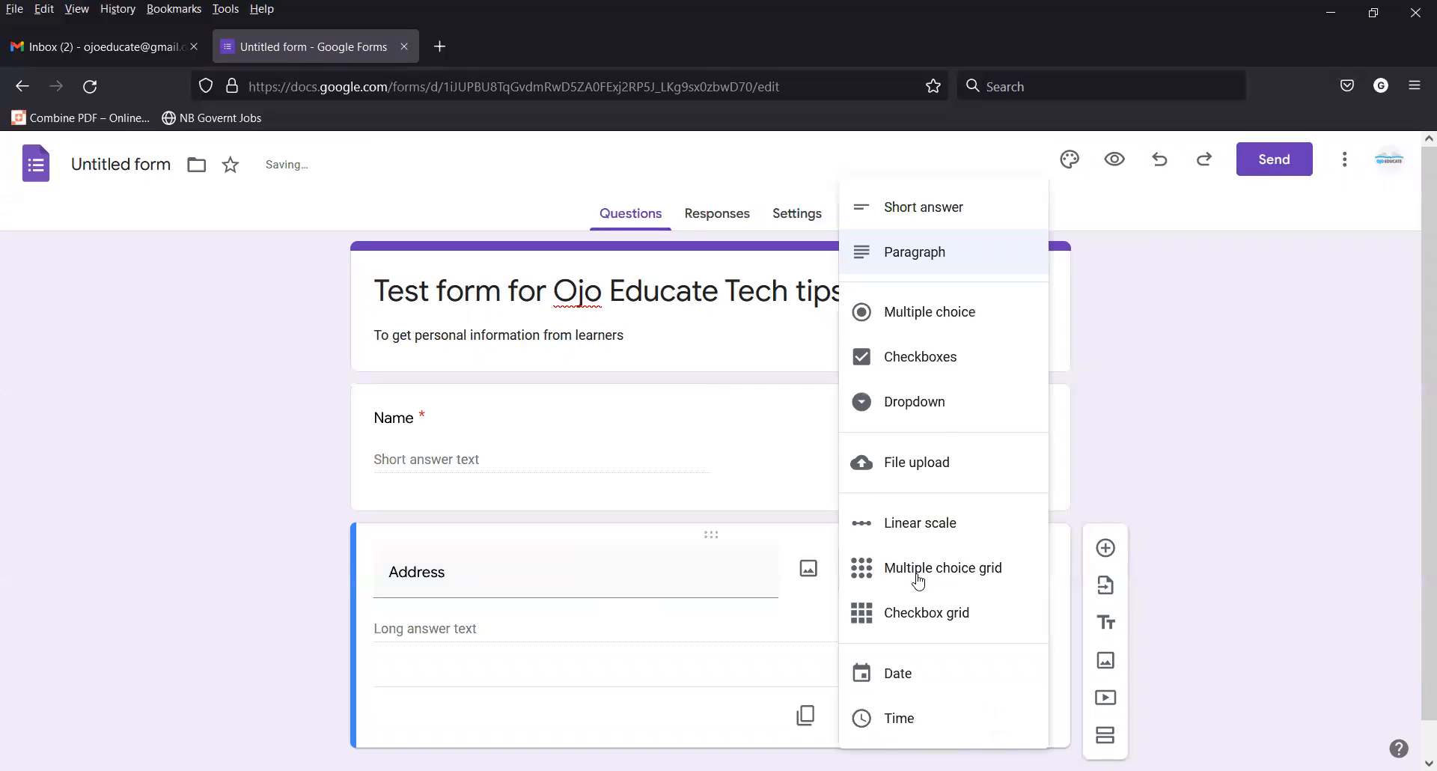
{"action": "left_click", "coordinate": [946, 256]}
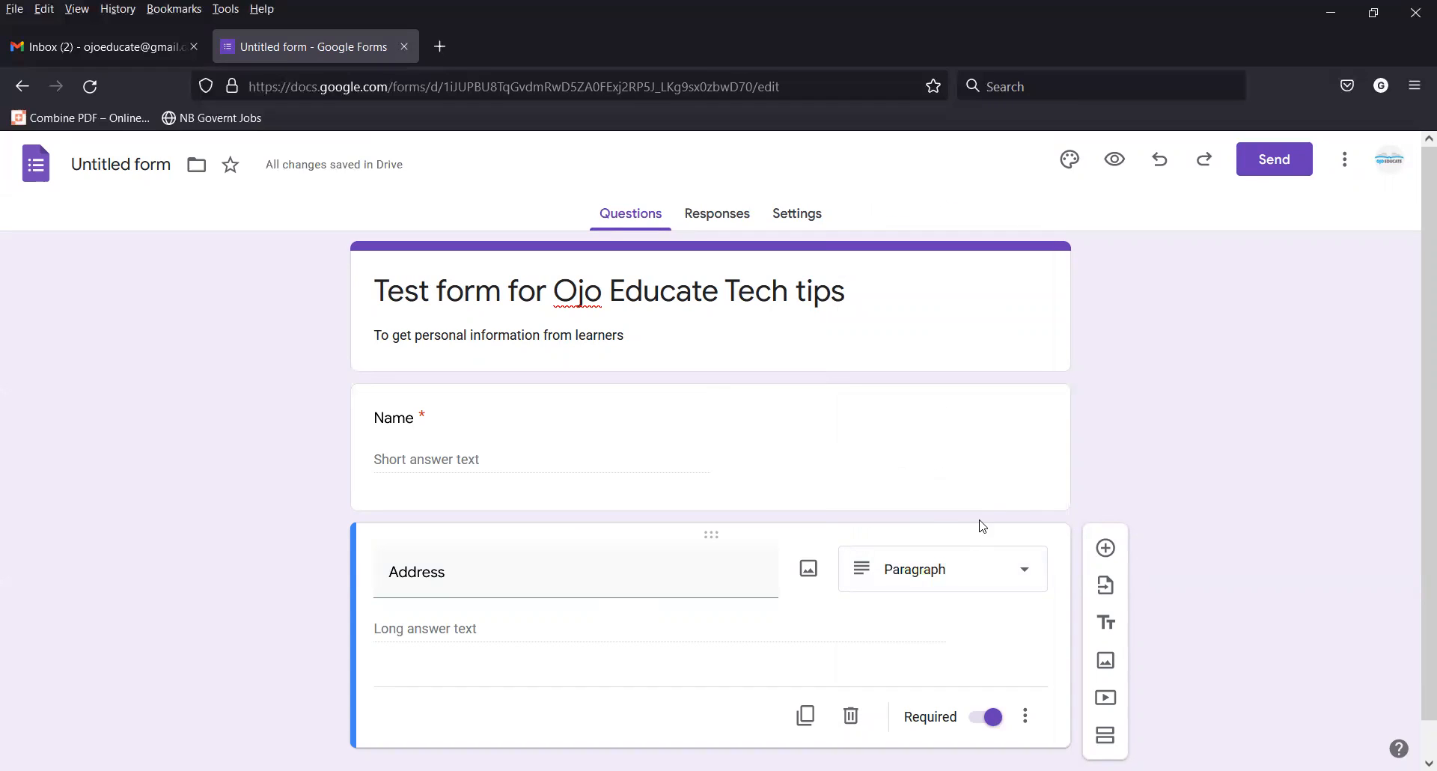
Add a multiple-choice question titled "Gender" with the options Male, Female and Others.
{"action": "left_click", "coordinate": [1108, 550]}
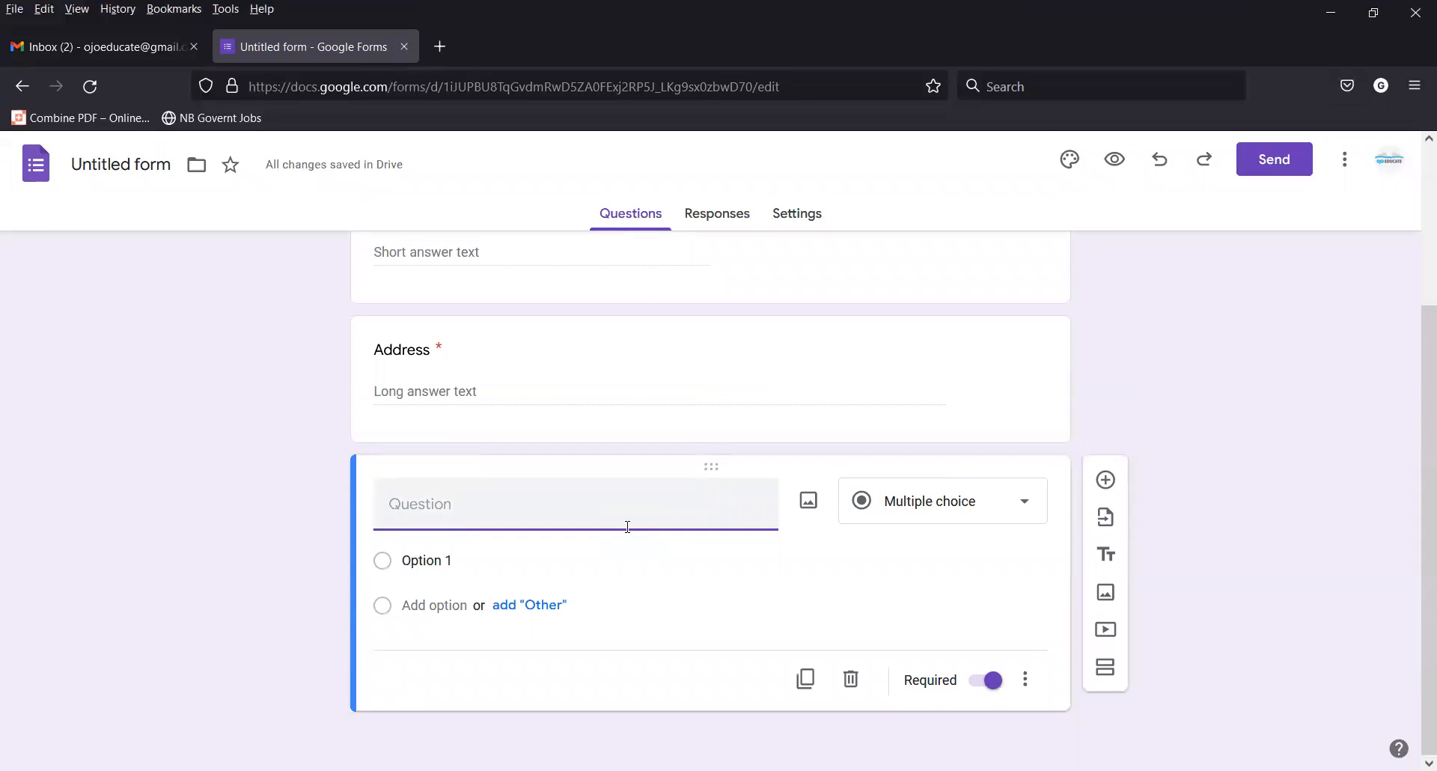
{"action": "type", "text": "Gender"}
{"action": "left_click", "coordinate": [928, 505]}
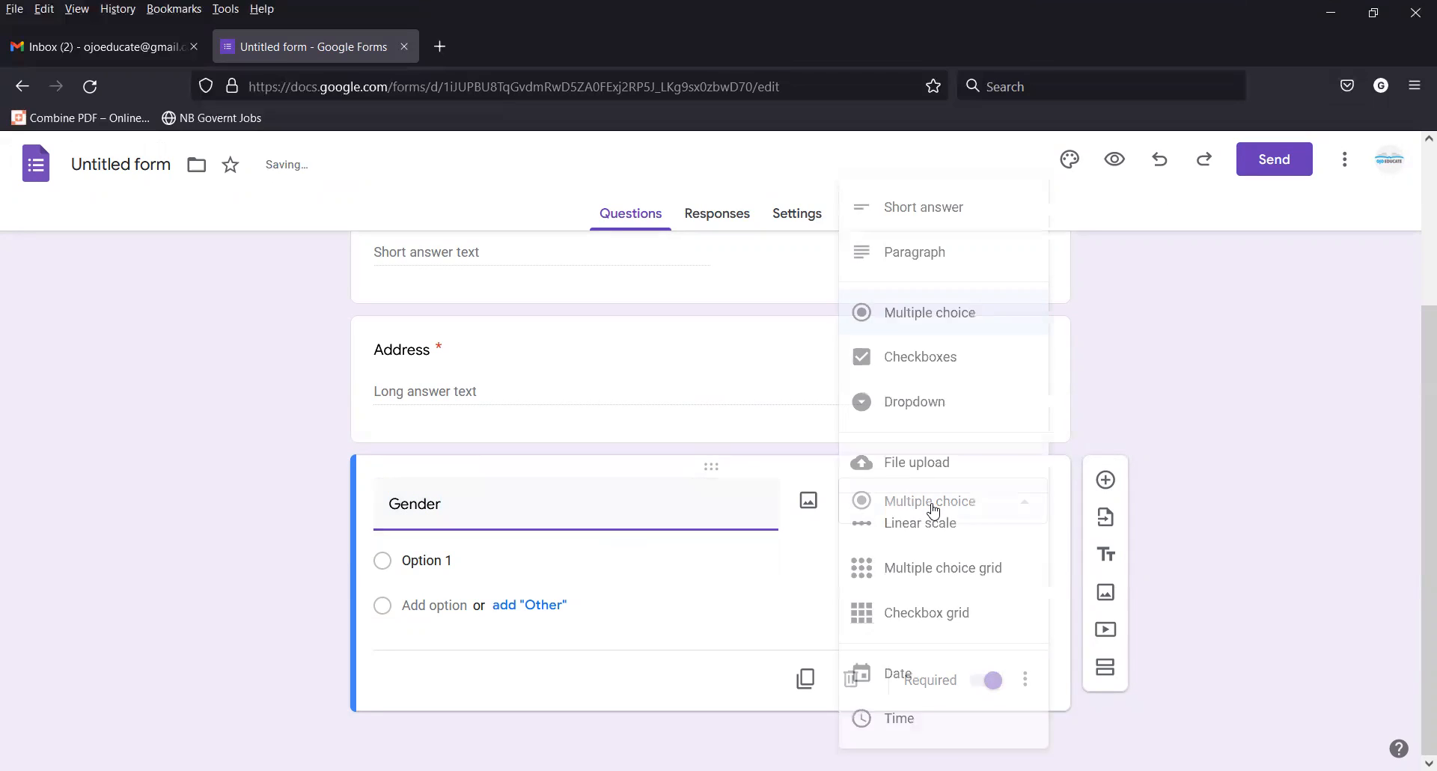
{"action": "left_click", "coordinate": [446, 562]}
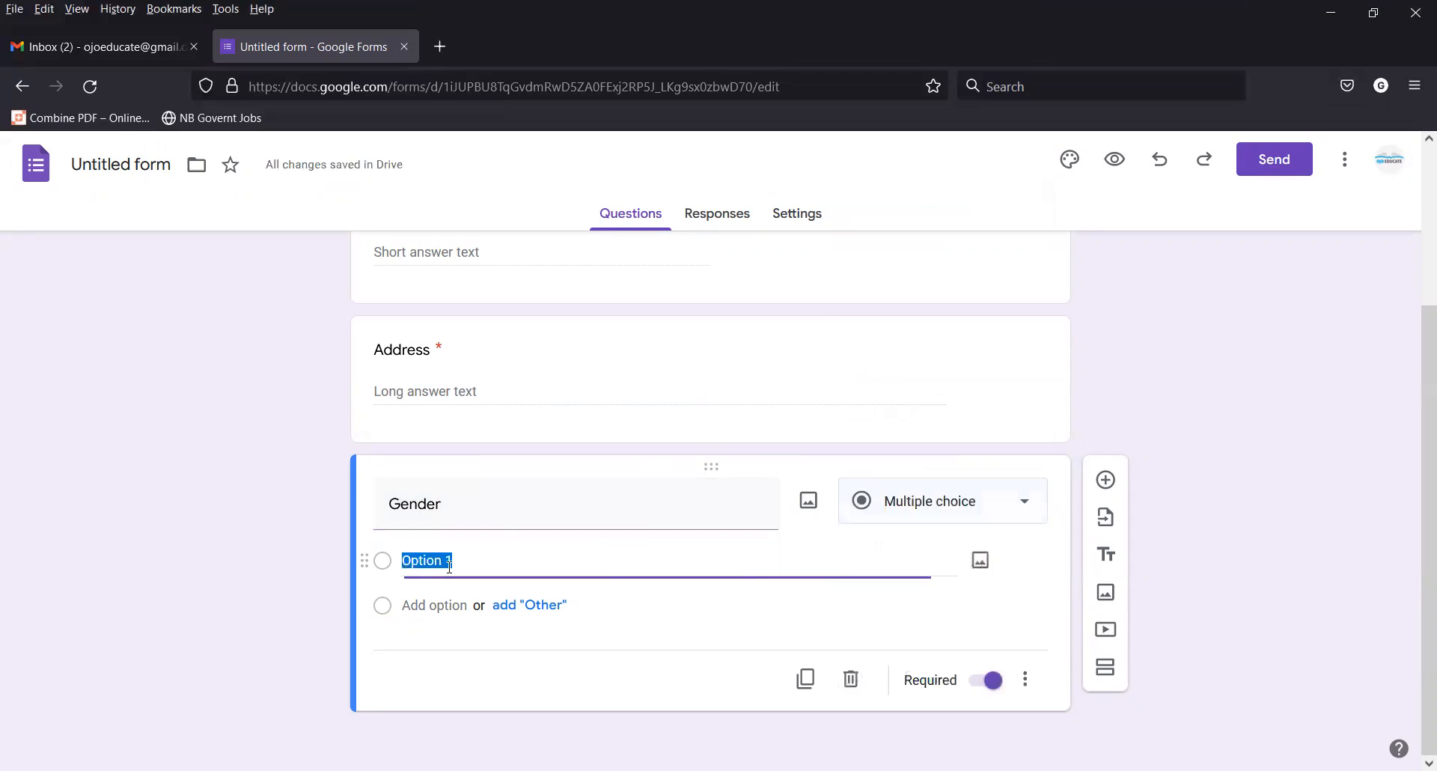
{"action": "type", "text": "Male"}
{"action": "key", "text": "Tab"}
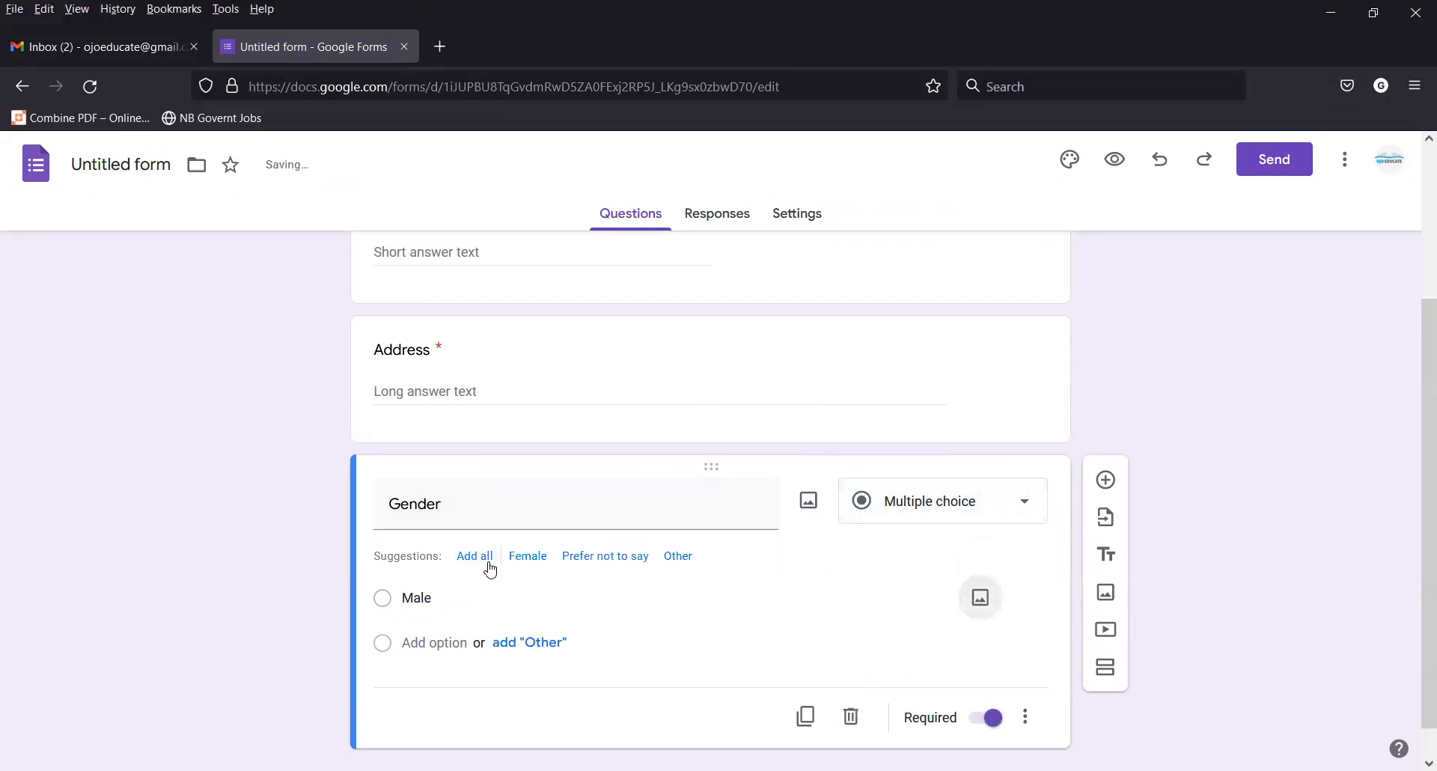
{"action": "left_click", "coordinate": [451, 641]}
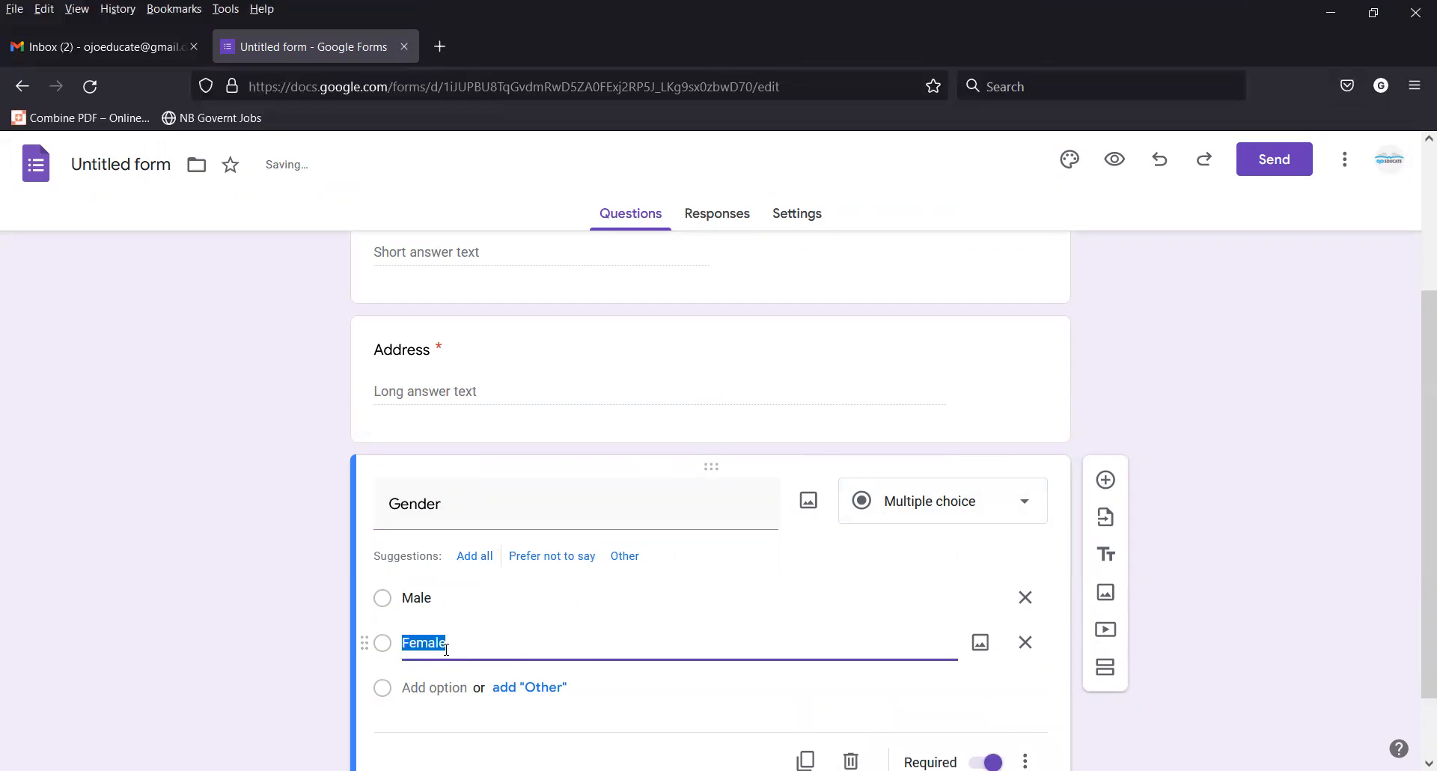
{"action": "left_click", "coordinate": [449, 687]}
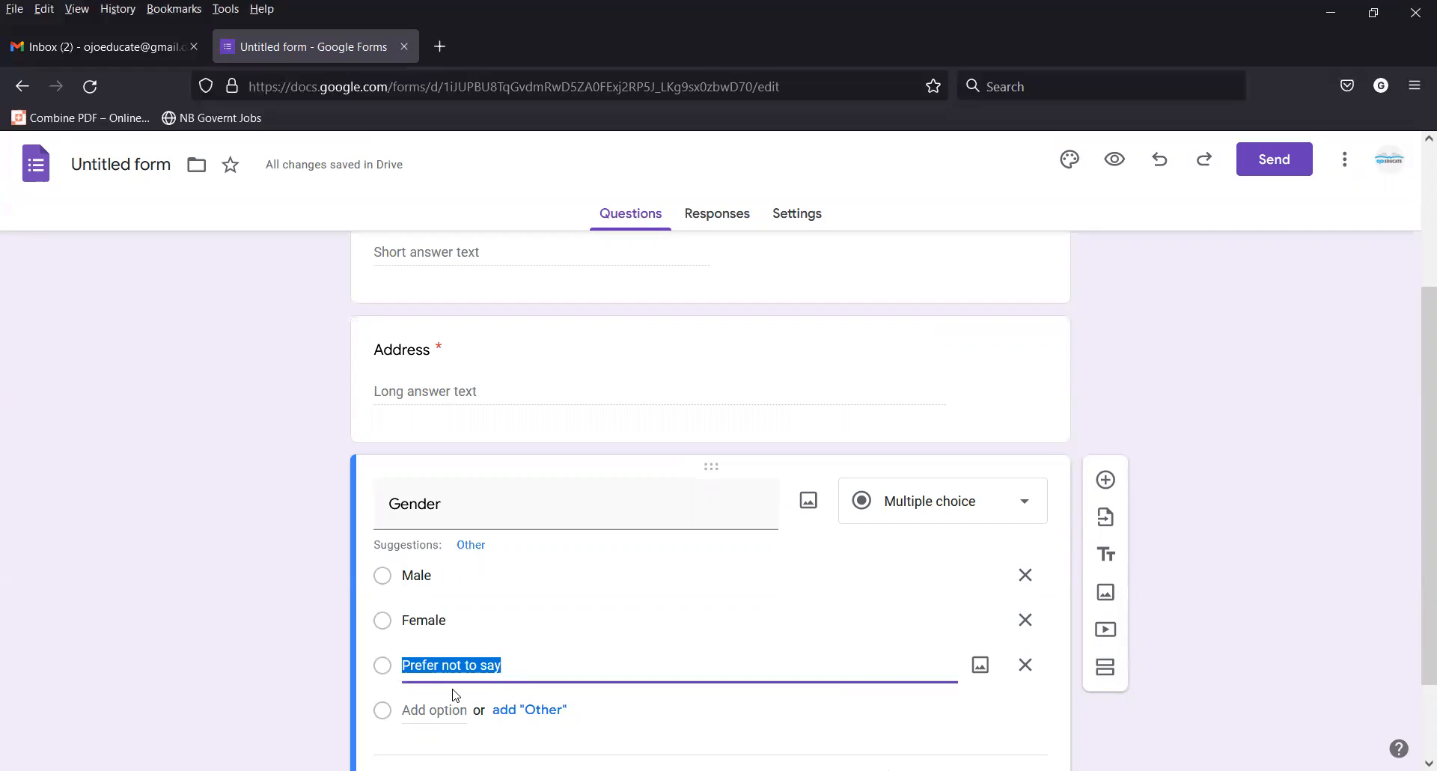
{"action": "type", "text": "Others"}
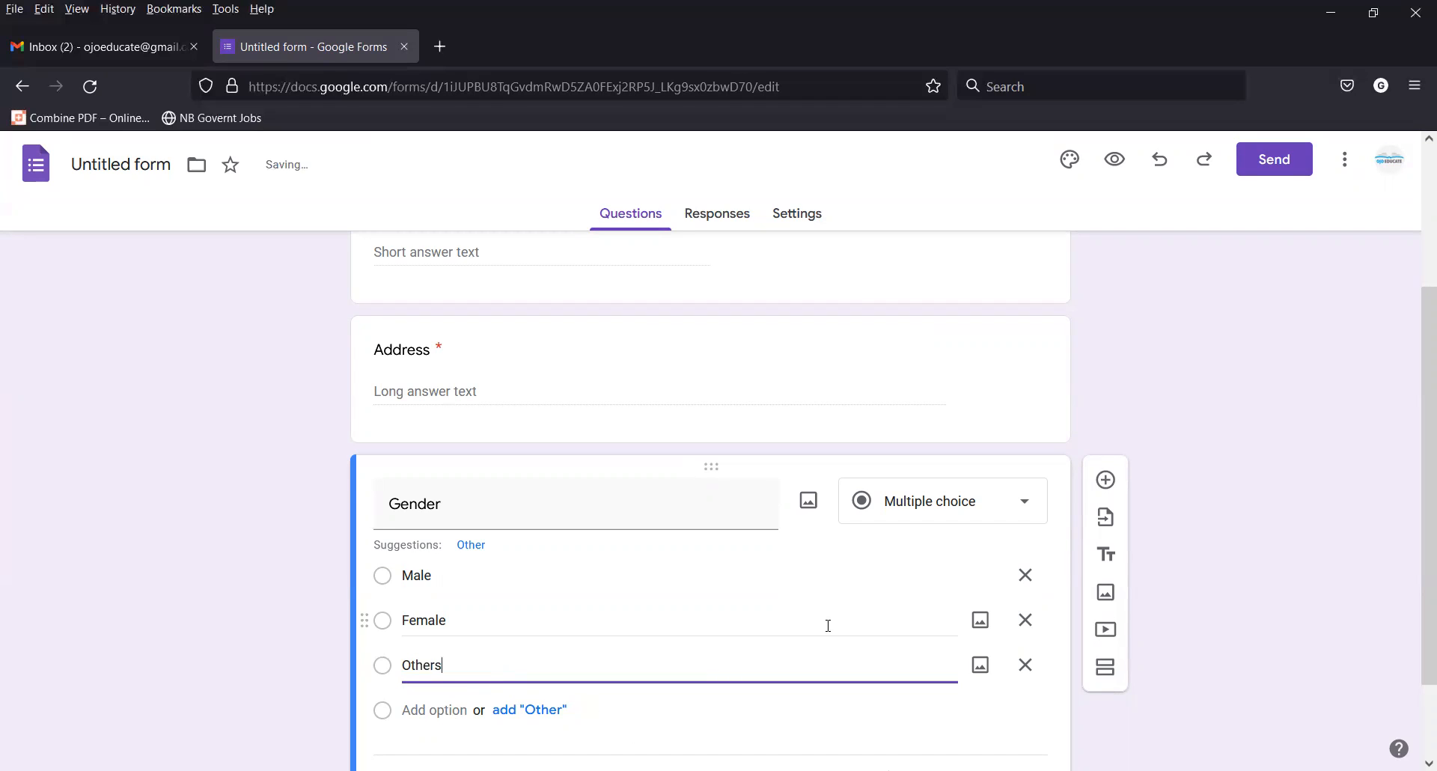
{"action": "left_click", "coordinate": [1153, 384]}
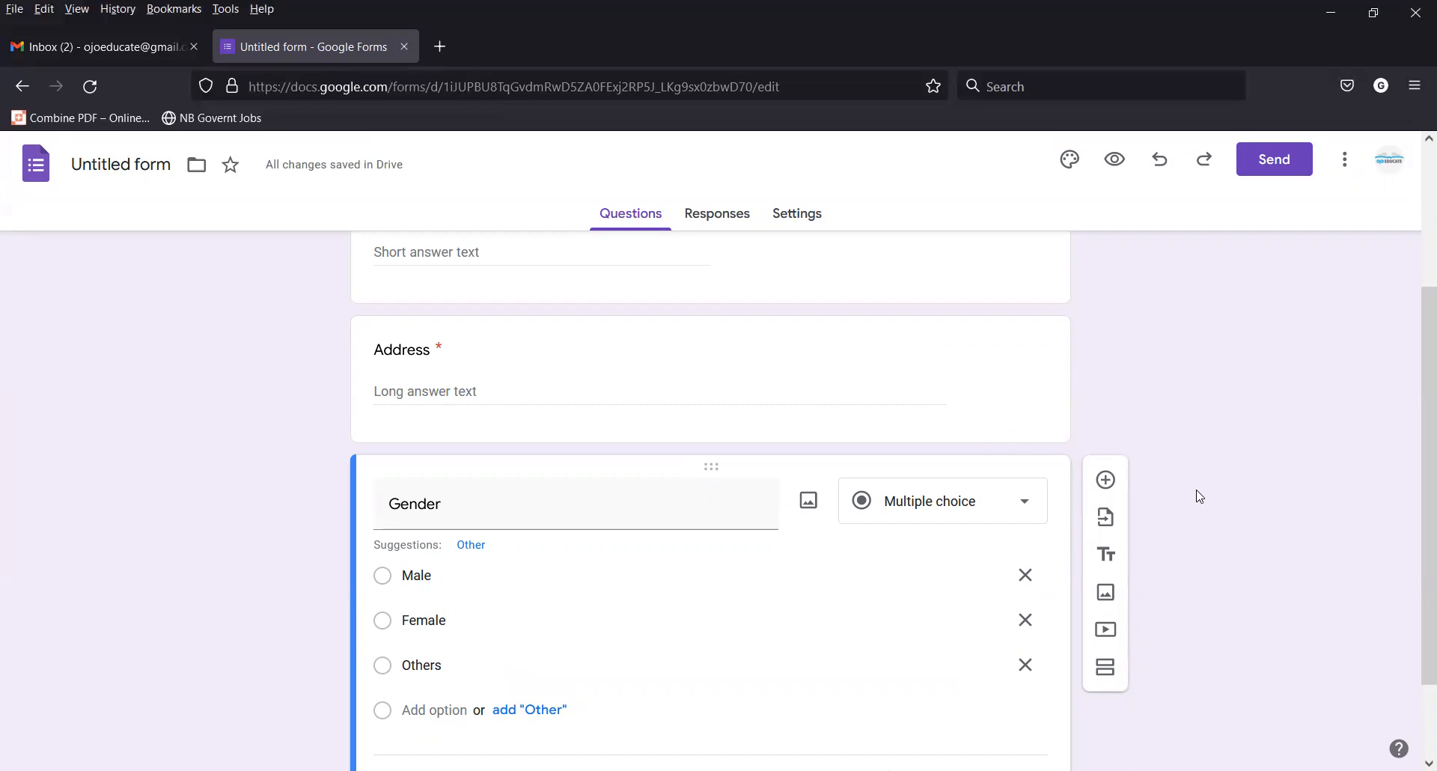
Add a new question titled "Country" below the Gender question, with the Multiple choice answer type.
{"action": "scroll", "coordinate": [1196, 497], "scroll_direction": "down", "scroll_amount": 2}
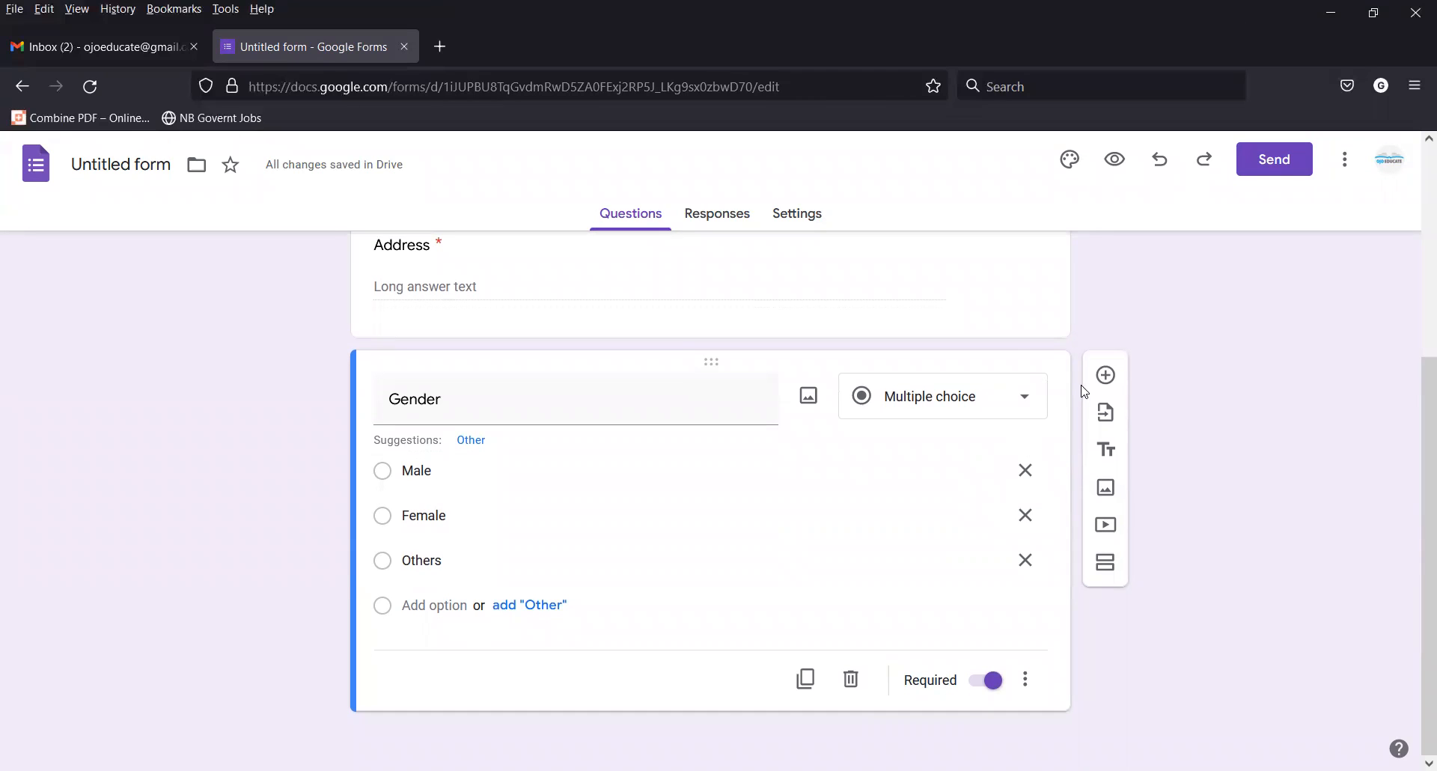
{"action": "left_click", "coordinate": [1106, 375]}
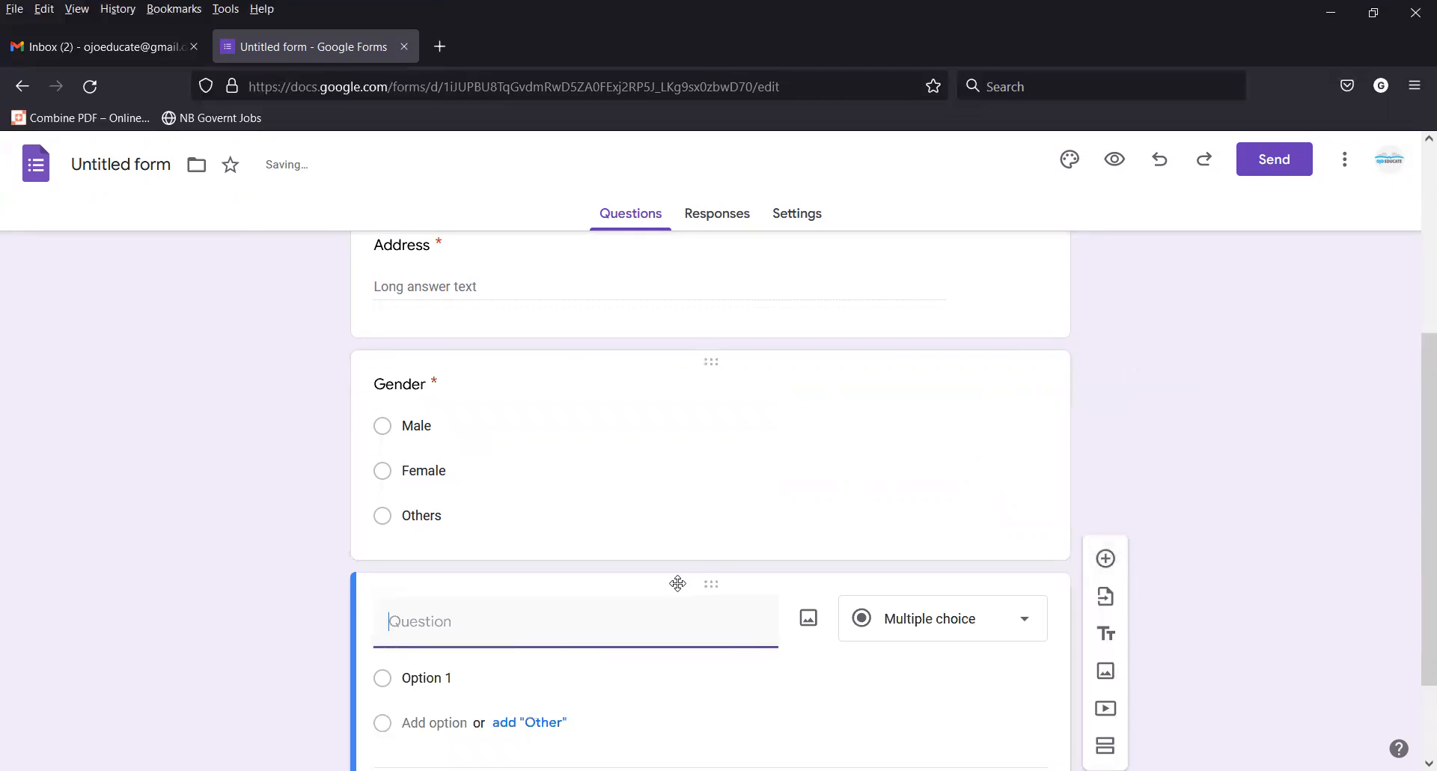
{"action": "type", "text": "Country"}
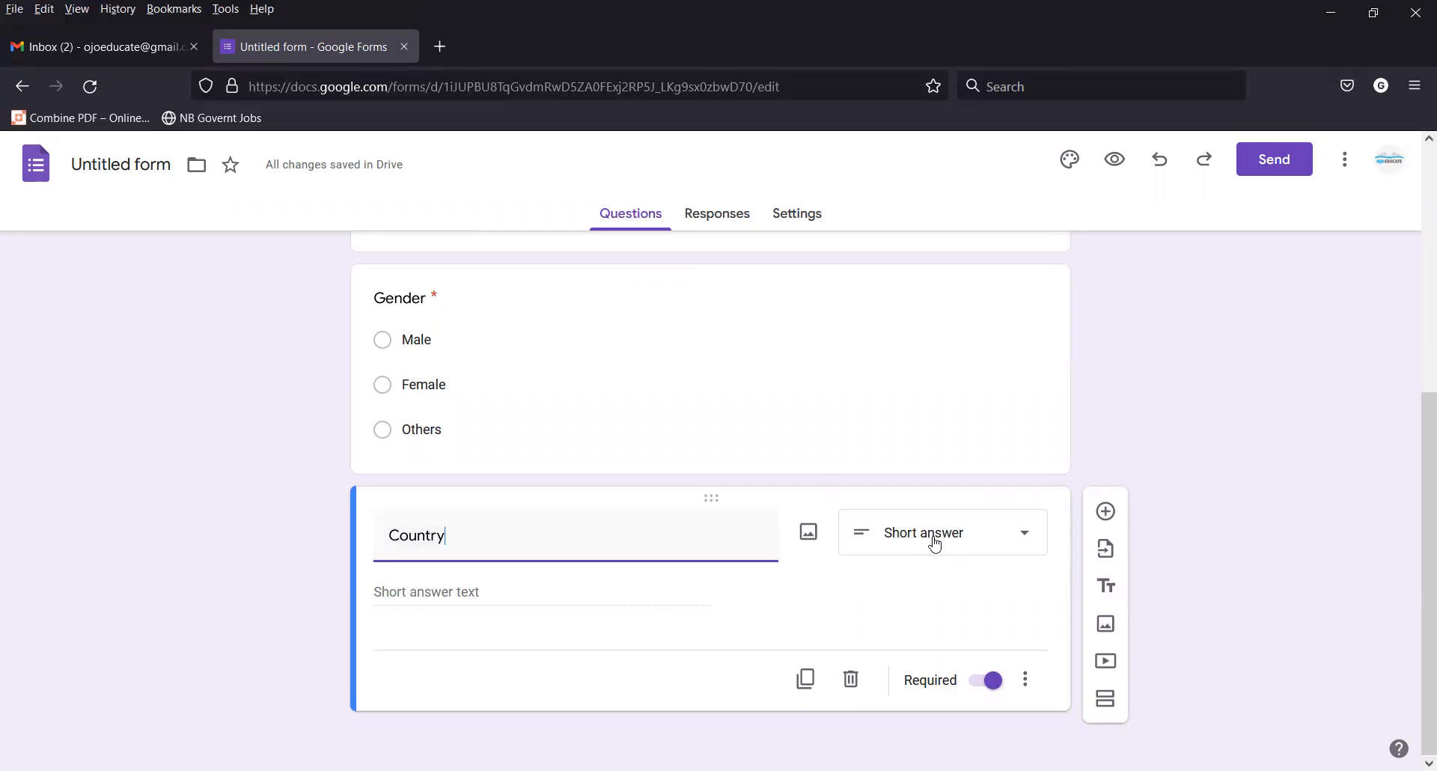
{"action": "left_click", "coordinate": [934, 545]}
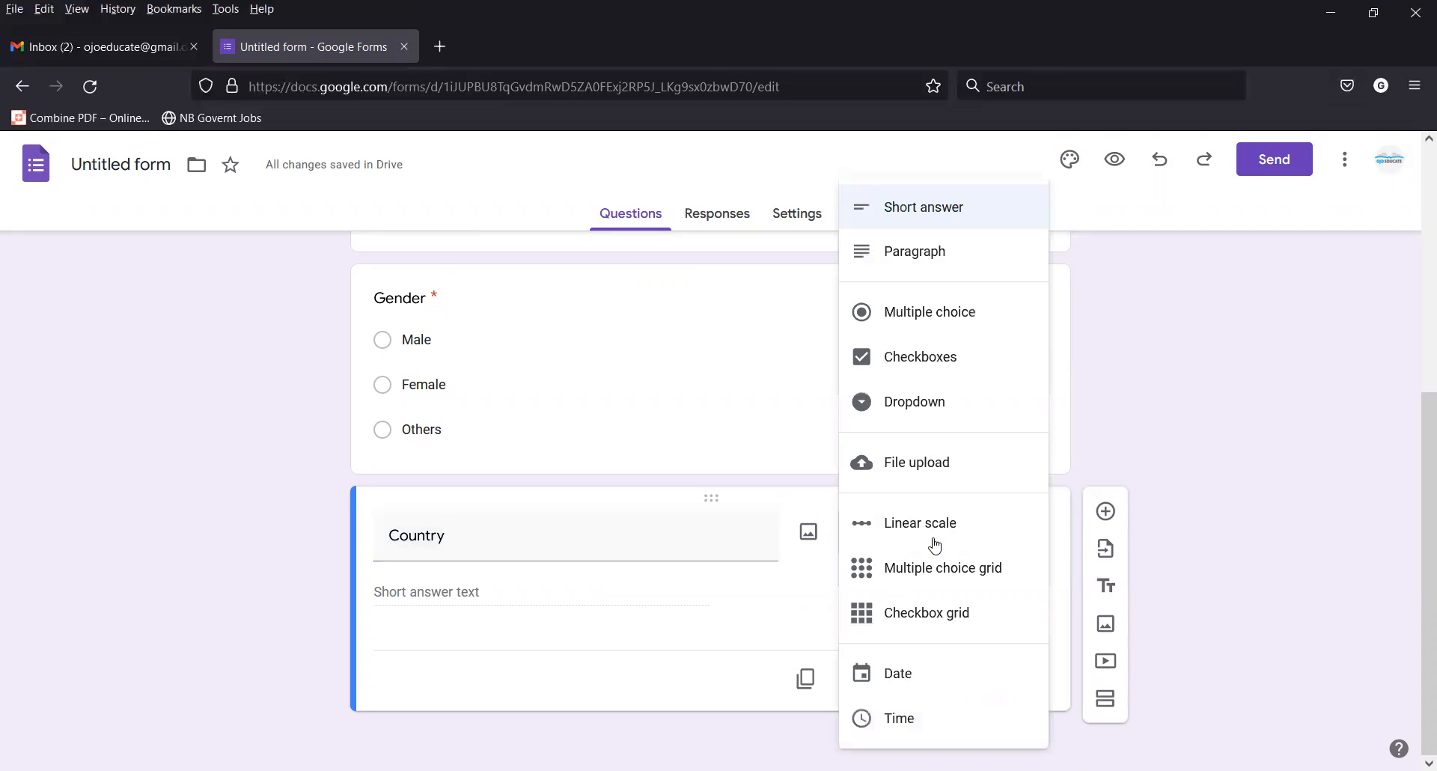
{"action": "left_click", "coordinate": [941, 322]}
{"action": "left_click", "coordinate": [445, 588]}
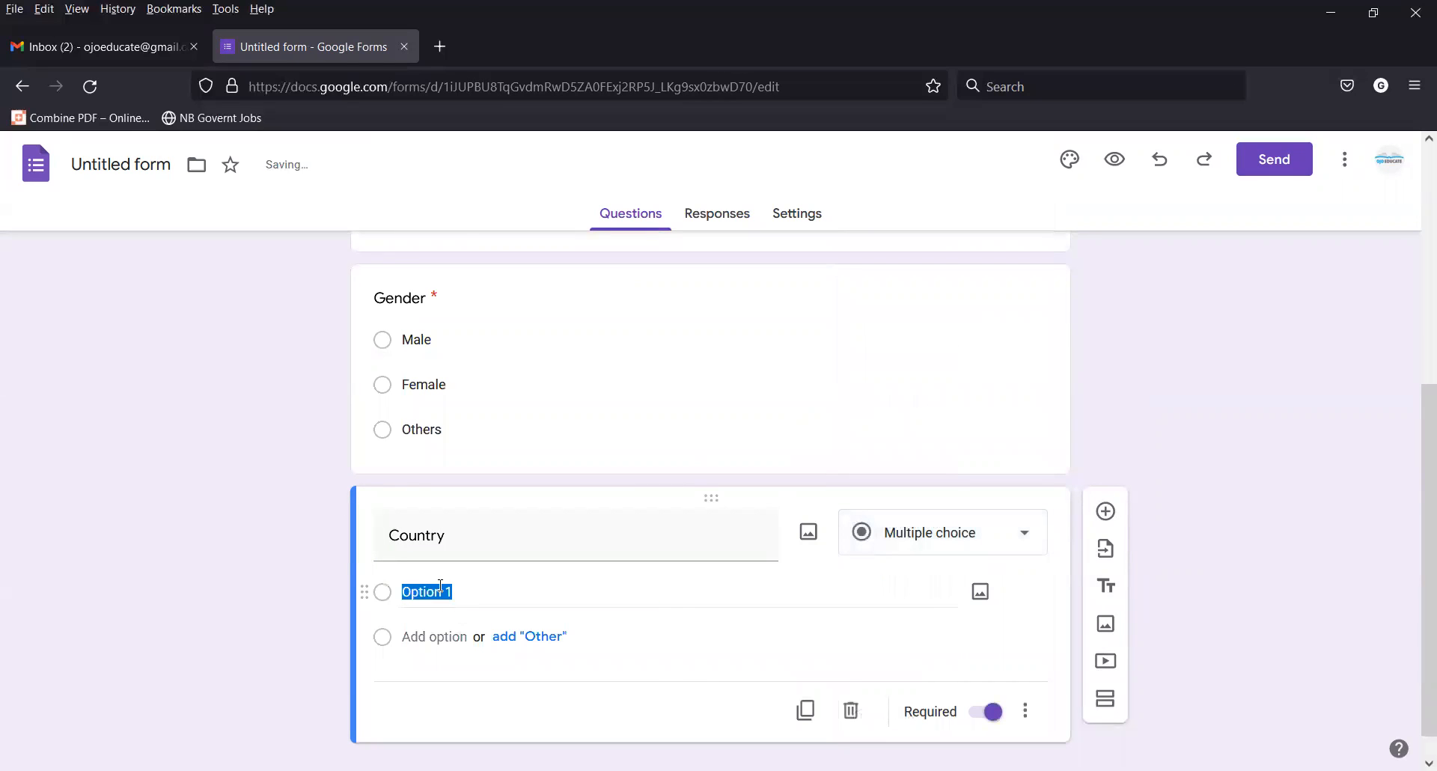
Extend the country question's title to "Country Residence" and change its answer type to Dropdown.
{"action": "left_click", "coordinate": [484, 534]}
{"action": "left_click", "coordinate": [488, 533]}
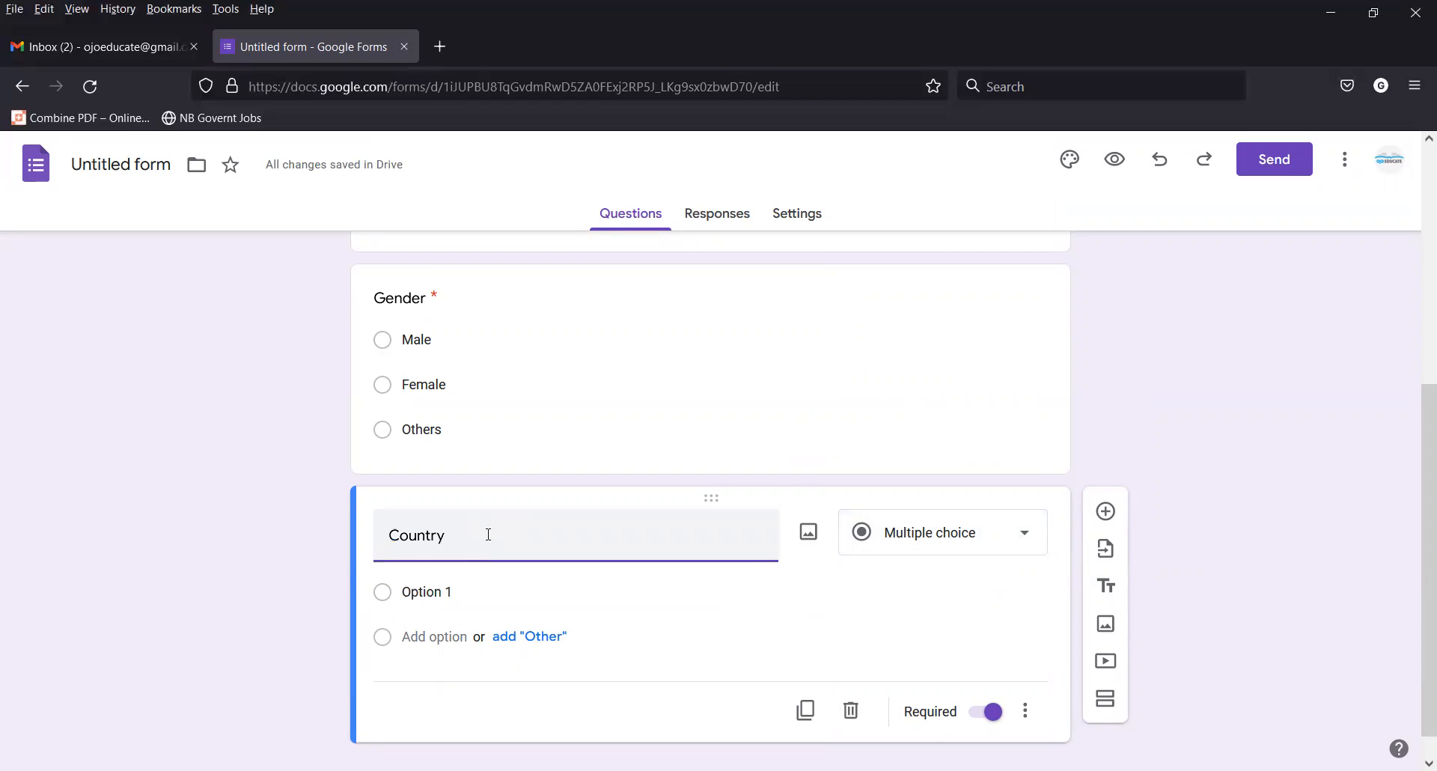
{"action": "type", "text": "Residence"}
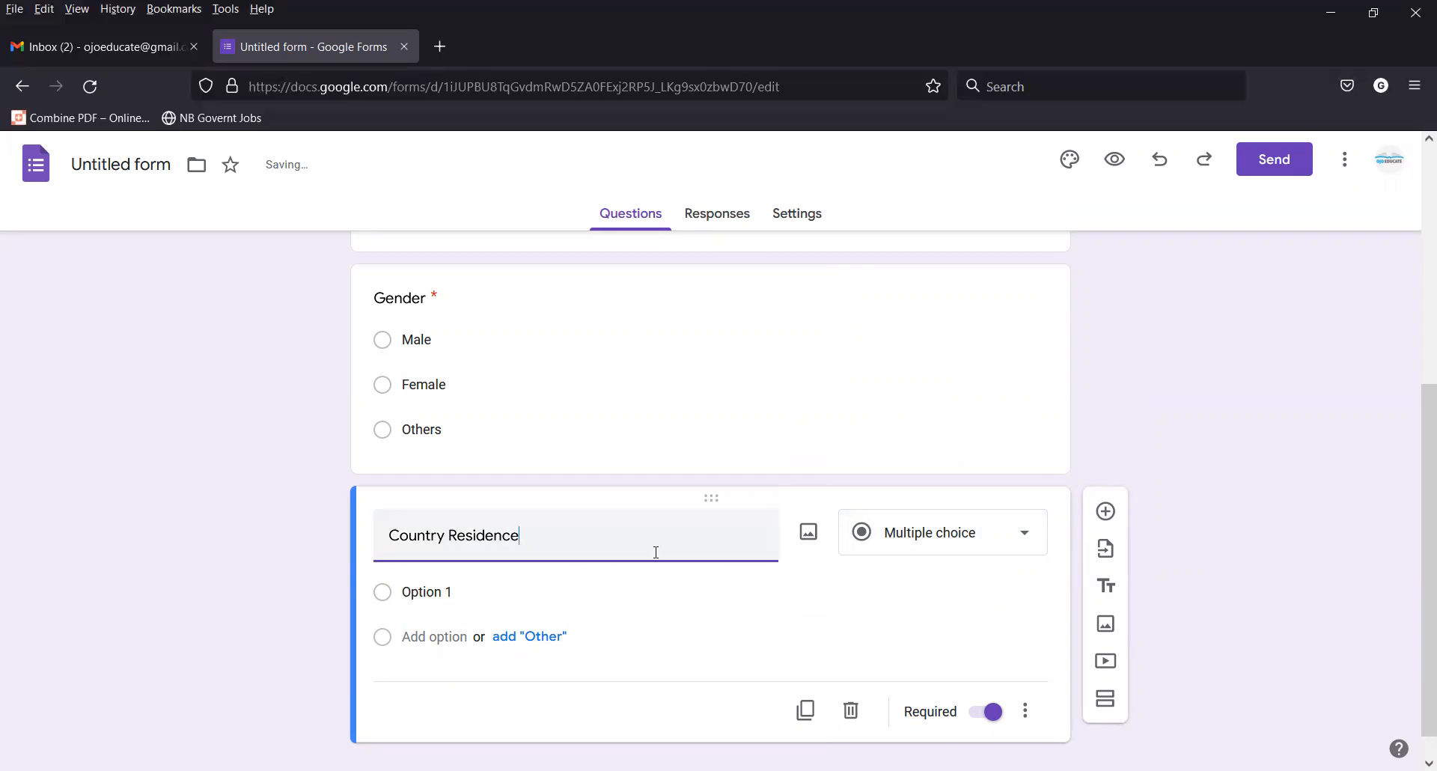
{"action": "scroll", "coordinate": [684, 468], "scroll_direction": "up", "scroll_amount": 5}
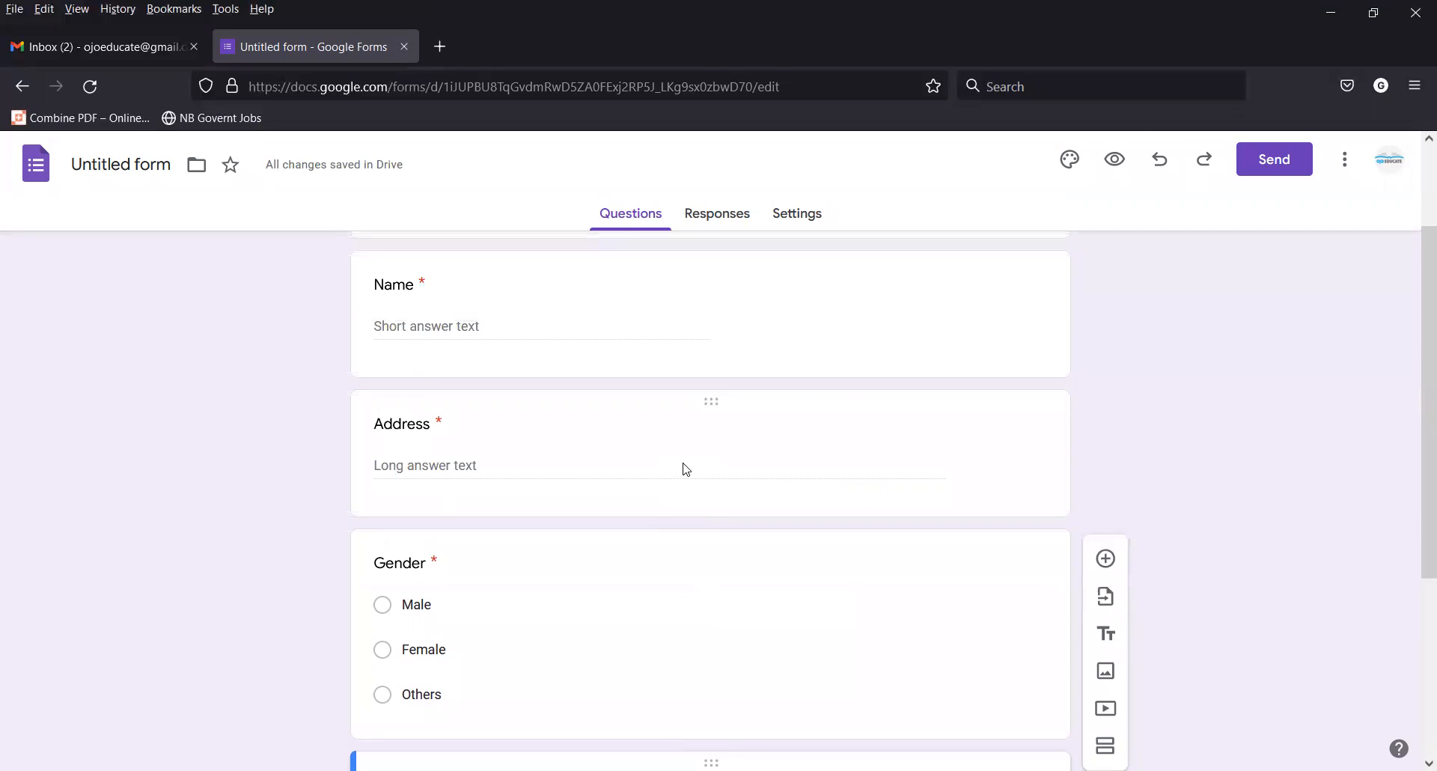
{"action": "scroll", "coordinate": [690, 466], "scroll_direction": "down", "scroll_amount": 5}
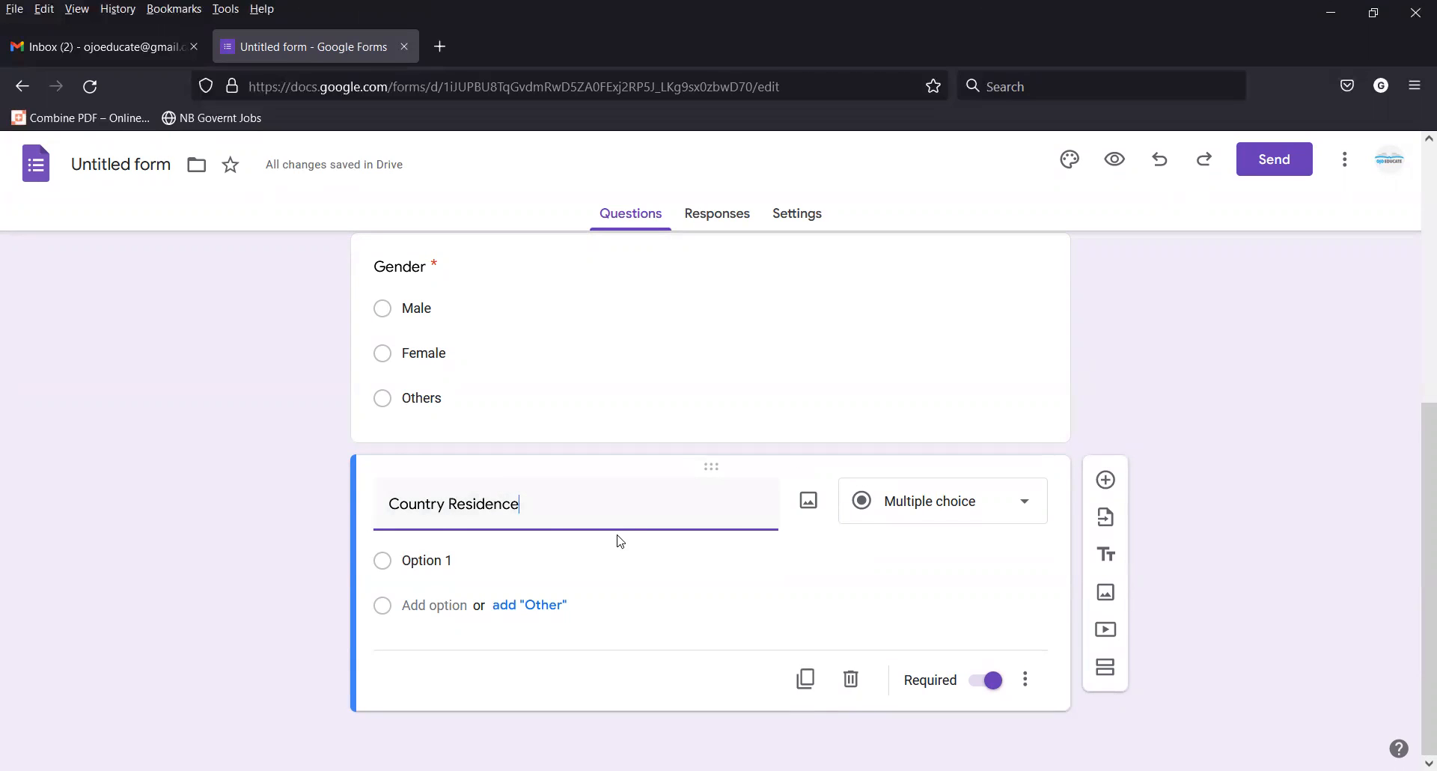
{"action": "left_click", "coordinate": [936, 512]}
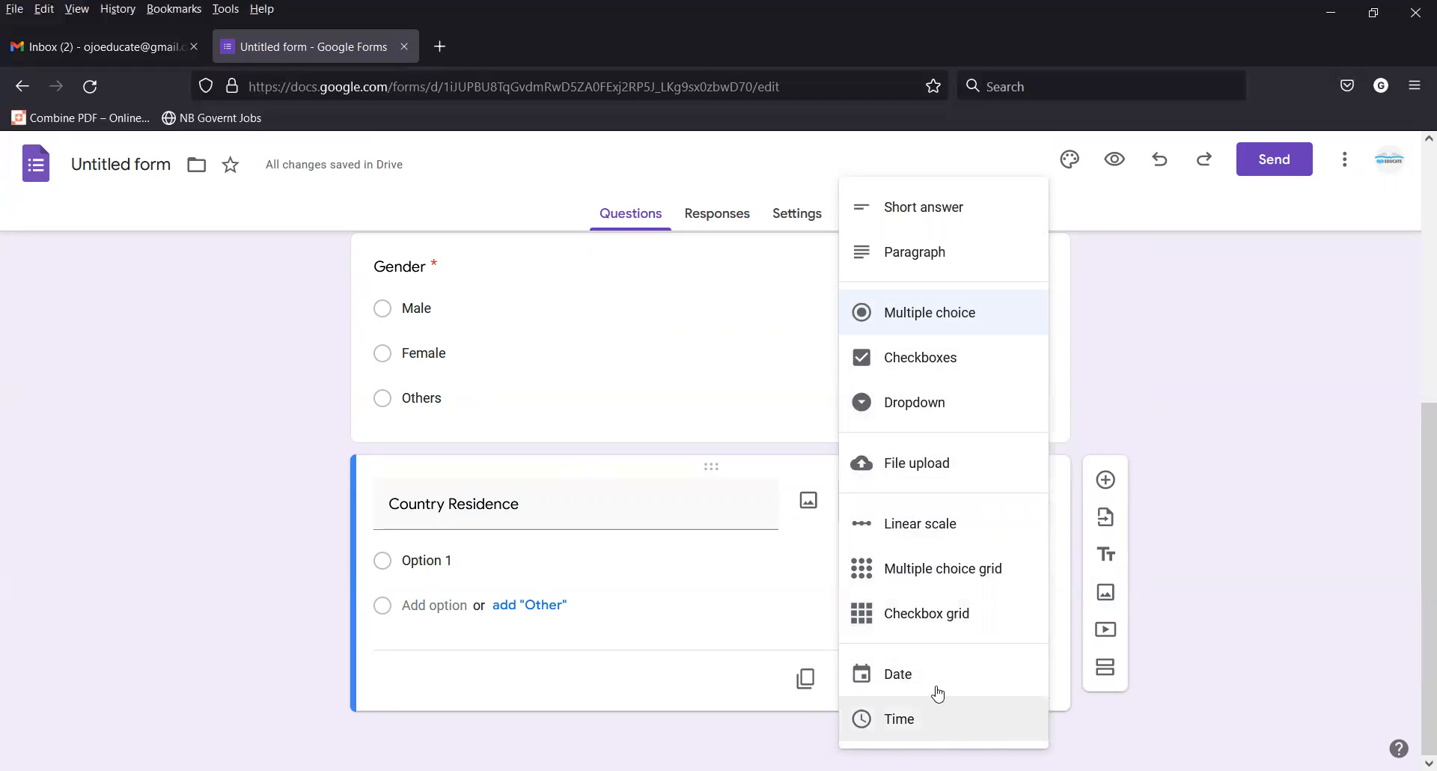
{"action": "left_click", "coordinate": [935, 410]}
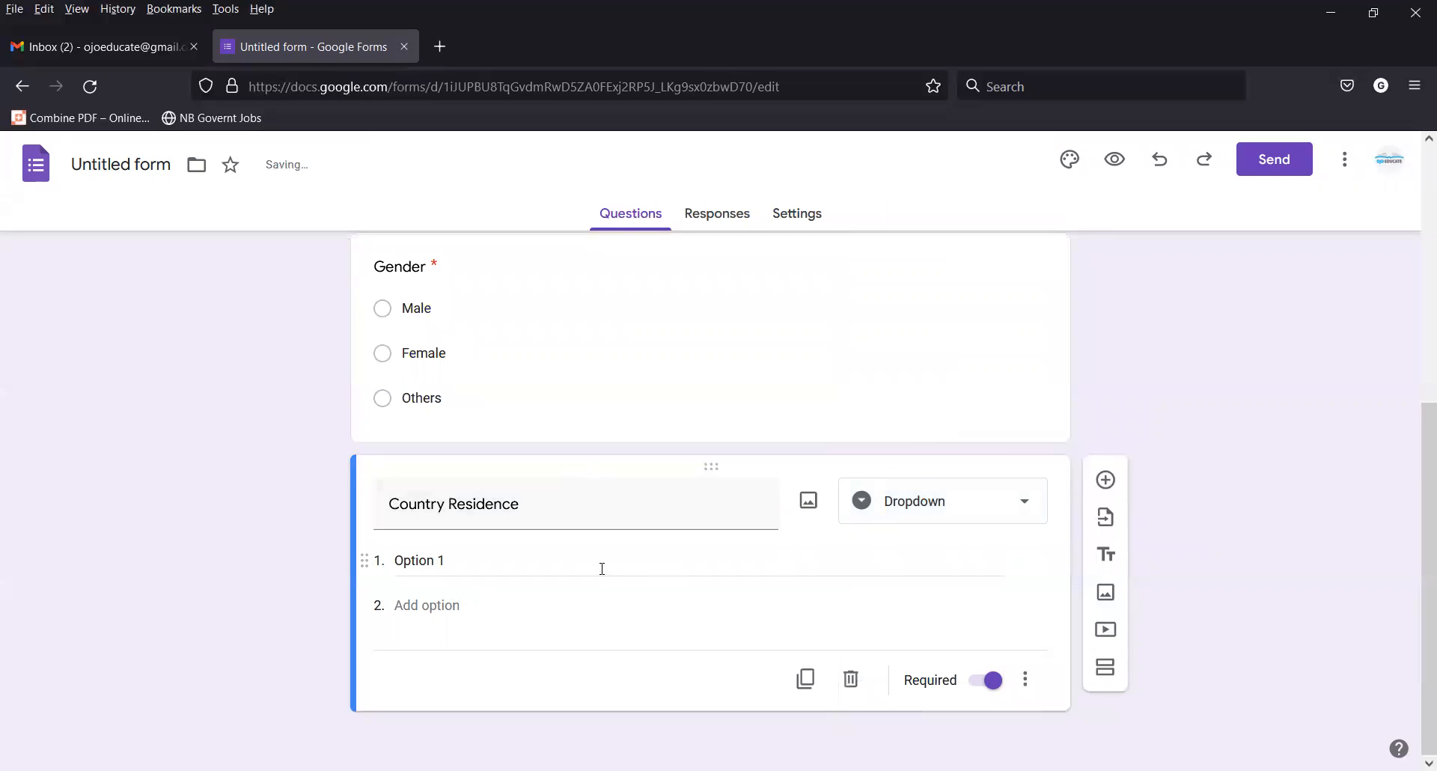
Enter USA, UK, Canada and Nigeria as the first four dropdown options of the Country Residence question.
{"action": "left_click", "coordinate": [456, 569]}
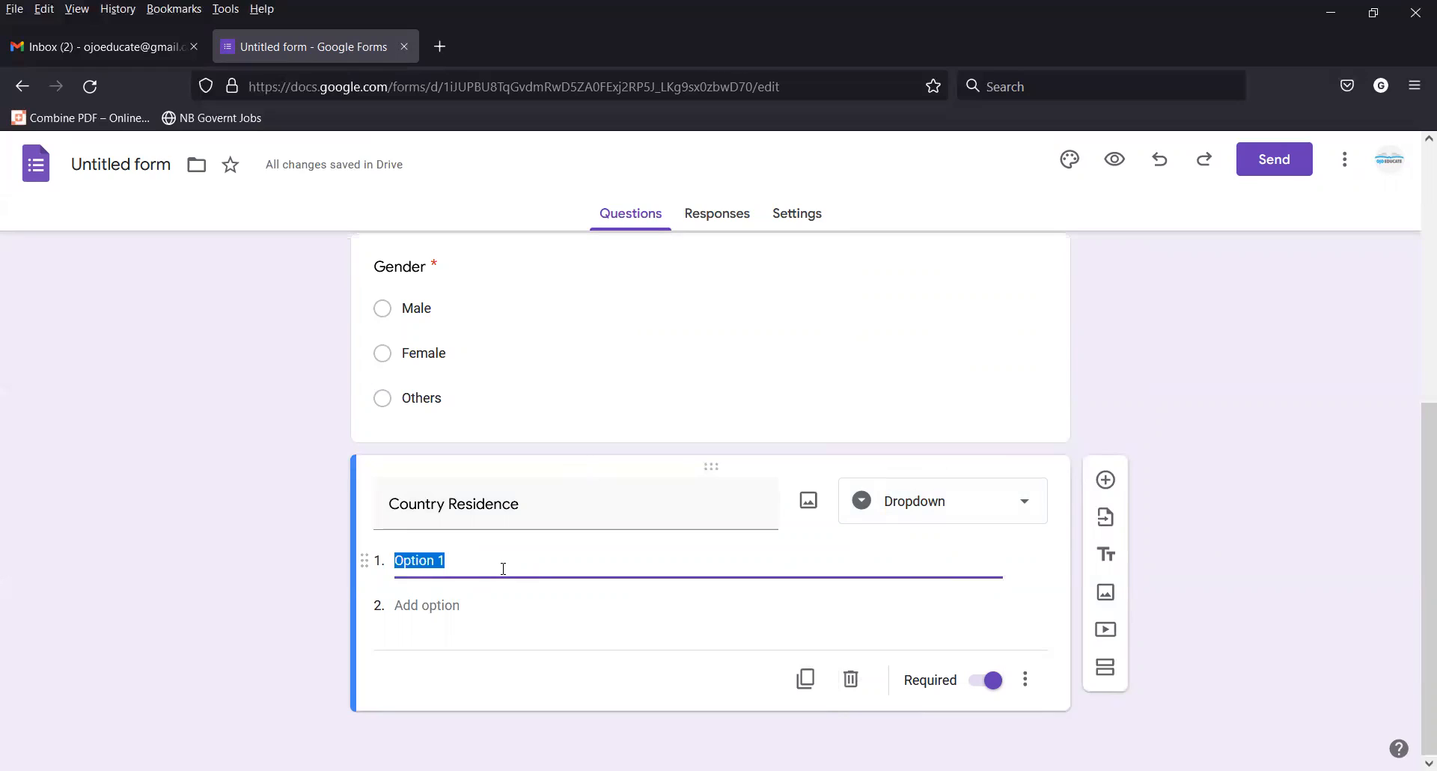
{"action": "type", "text": "USA"}
{"action": "key", "text": "Tab"}
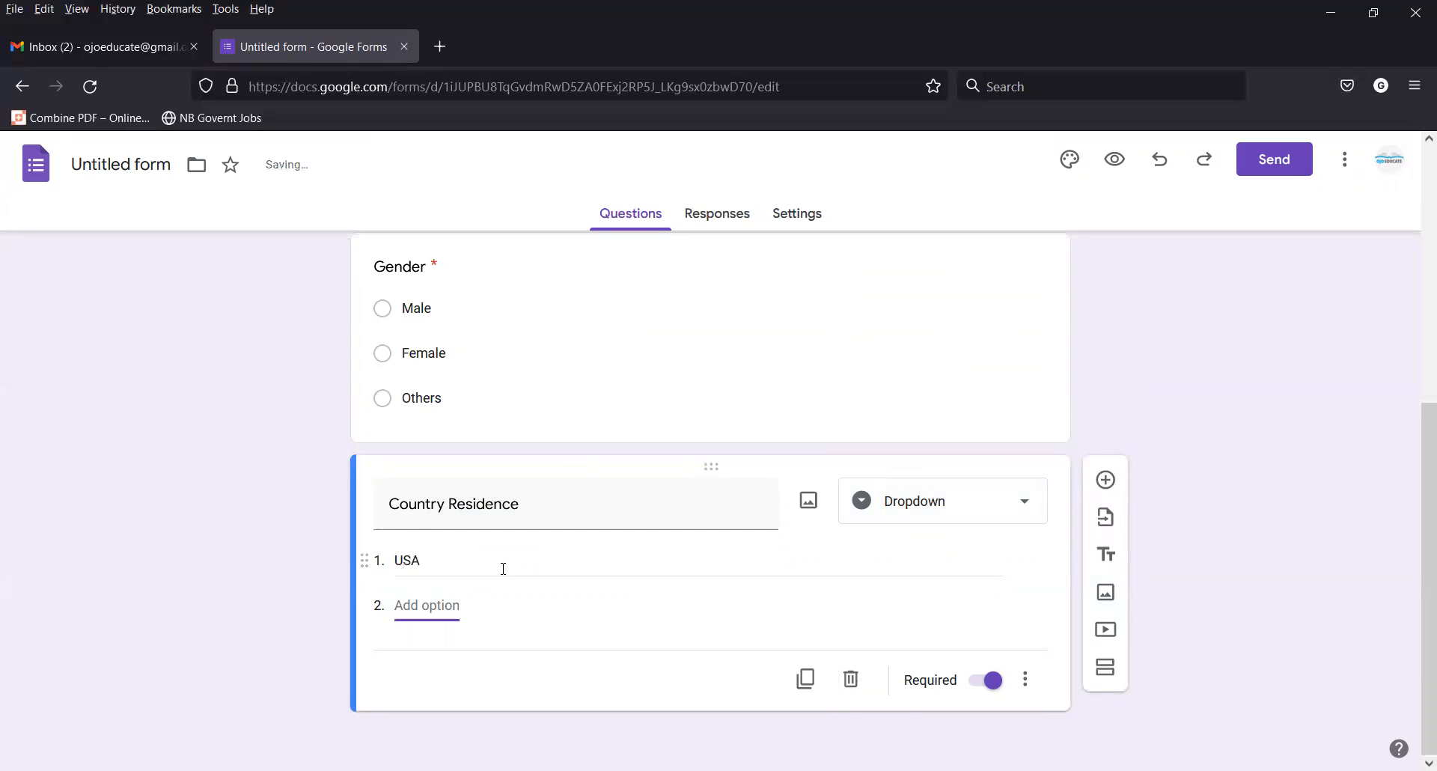
{"action": "type", "text": "UK"}
{"action": "key", "text": "Tab"}
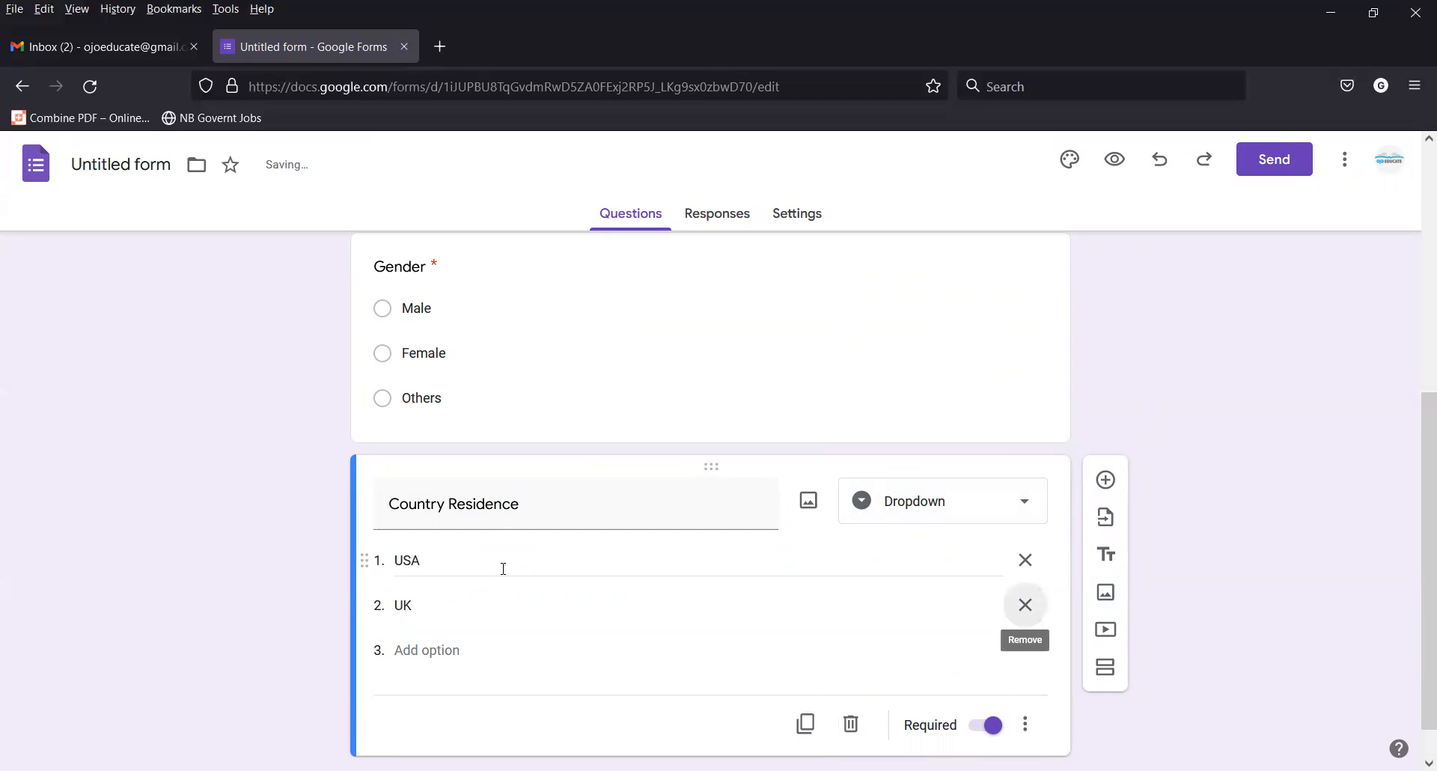
{"action": "left_click", "coordinate": [453, 651]}
{"action": "type", "text": "Canada"}
{"action": "key", "text": "Tab"}
{"action": "left_click", "coordinate": [467, 706]}
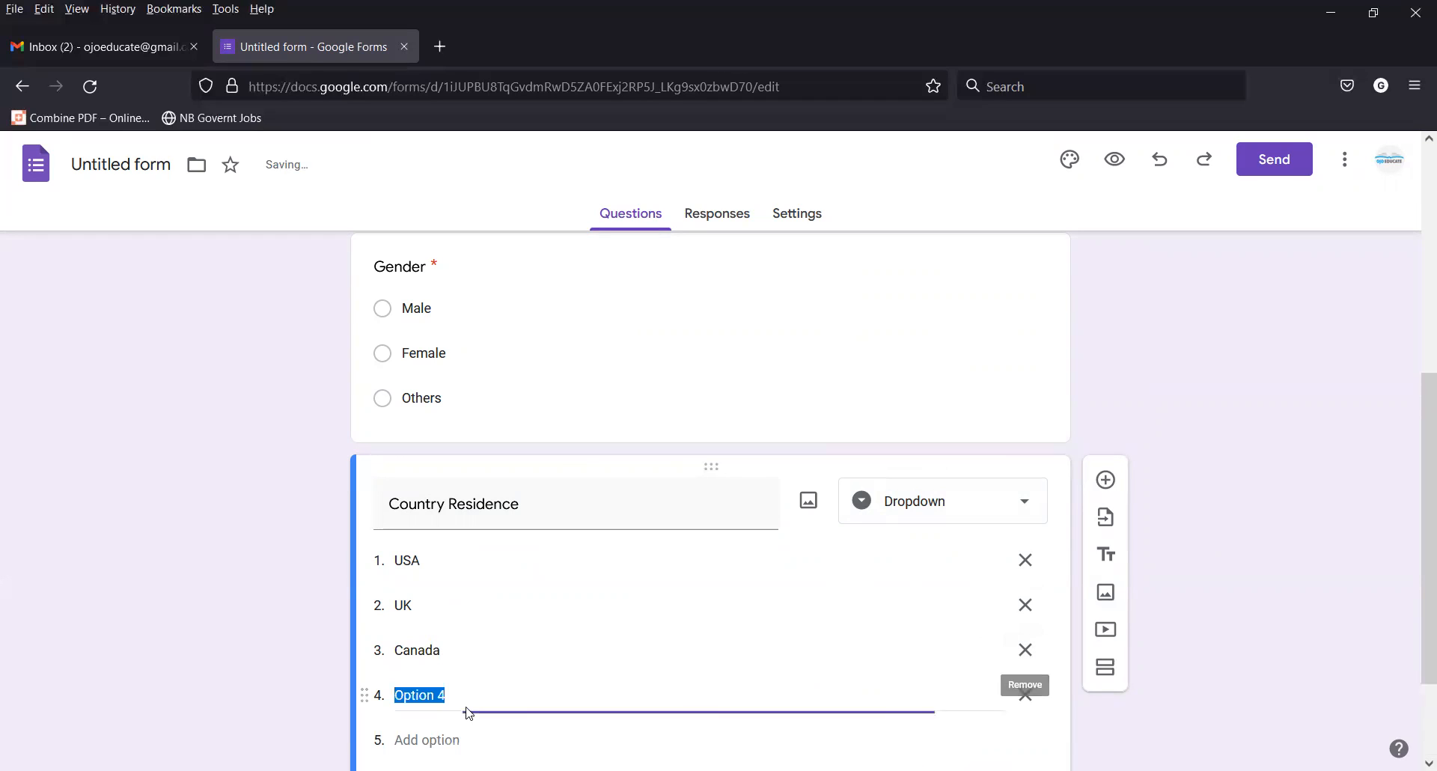
{"action": "type", "text": "Nigeri"}
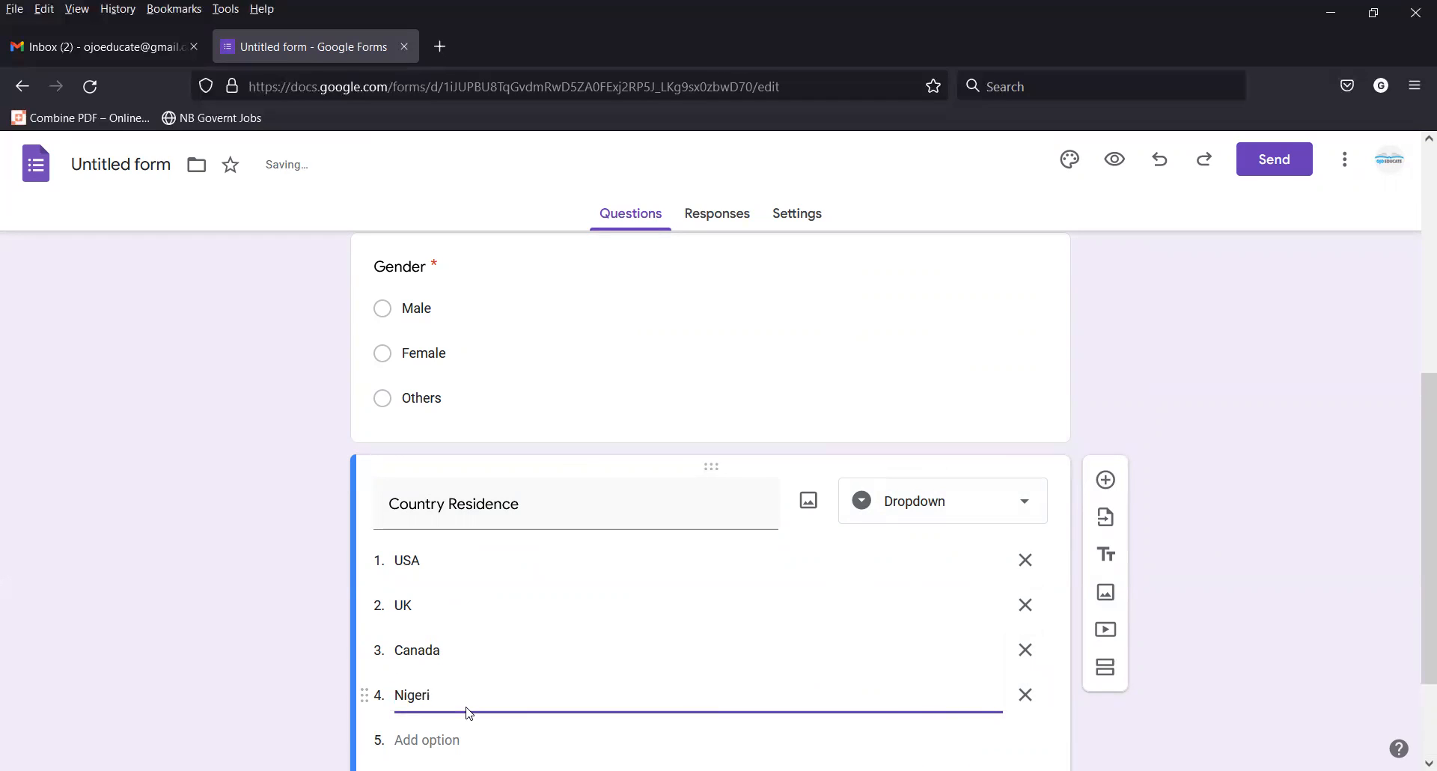
Add India, Kenya and Others as further dropdown options of the Country Residence question.
{"action": "left_click", "coordinate": [404, 739]}
{"action": "type", "text": "India"}
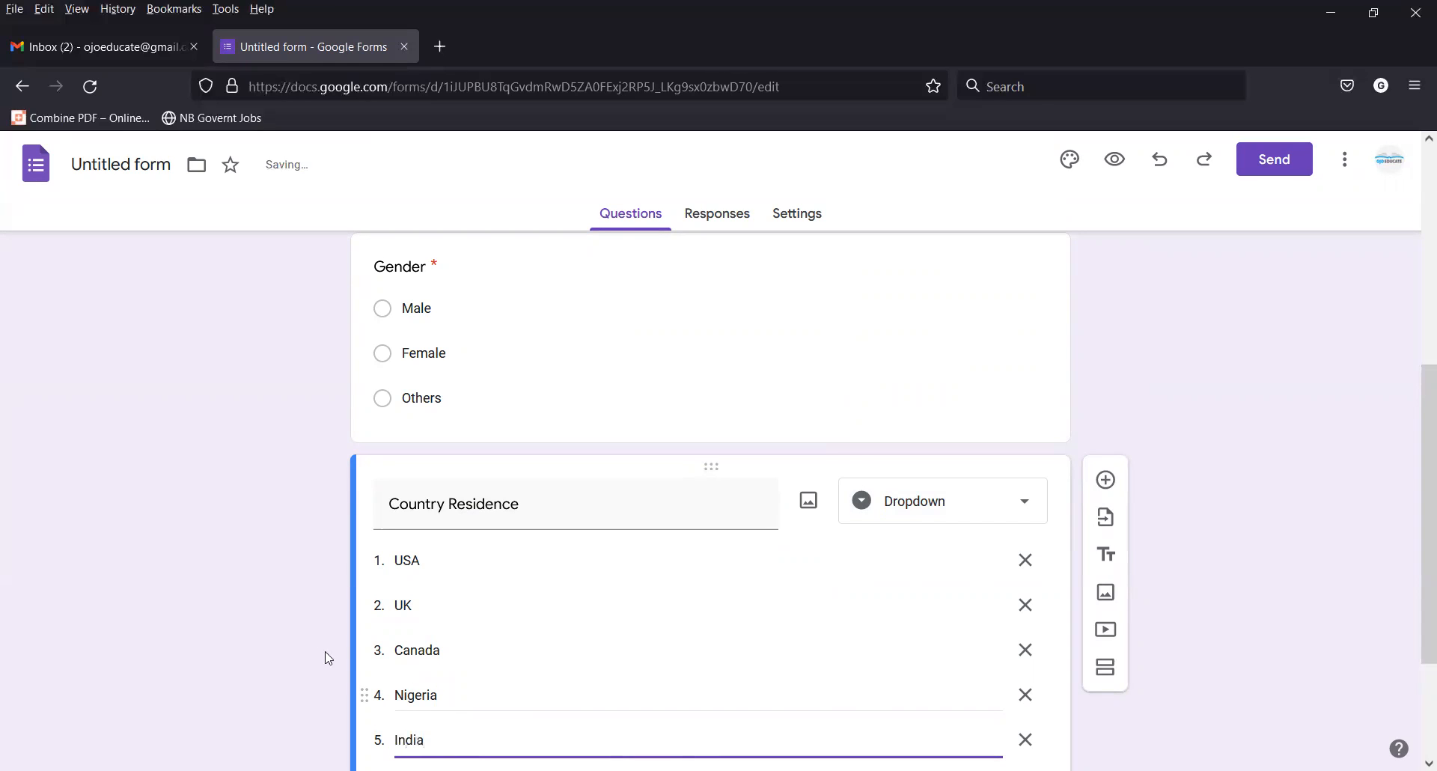
{"action": "scroll", "coordinate": [558, 597], "scroll_direction": "down", "scroll_amount": 2}
{"action": "left_click", "coordinate": [432, 605]}
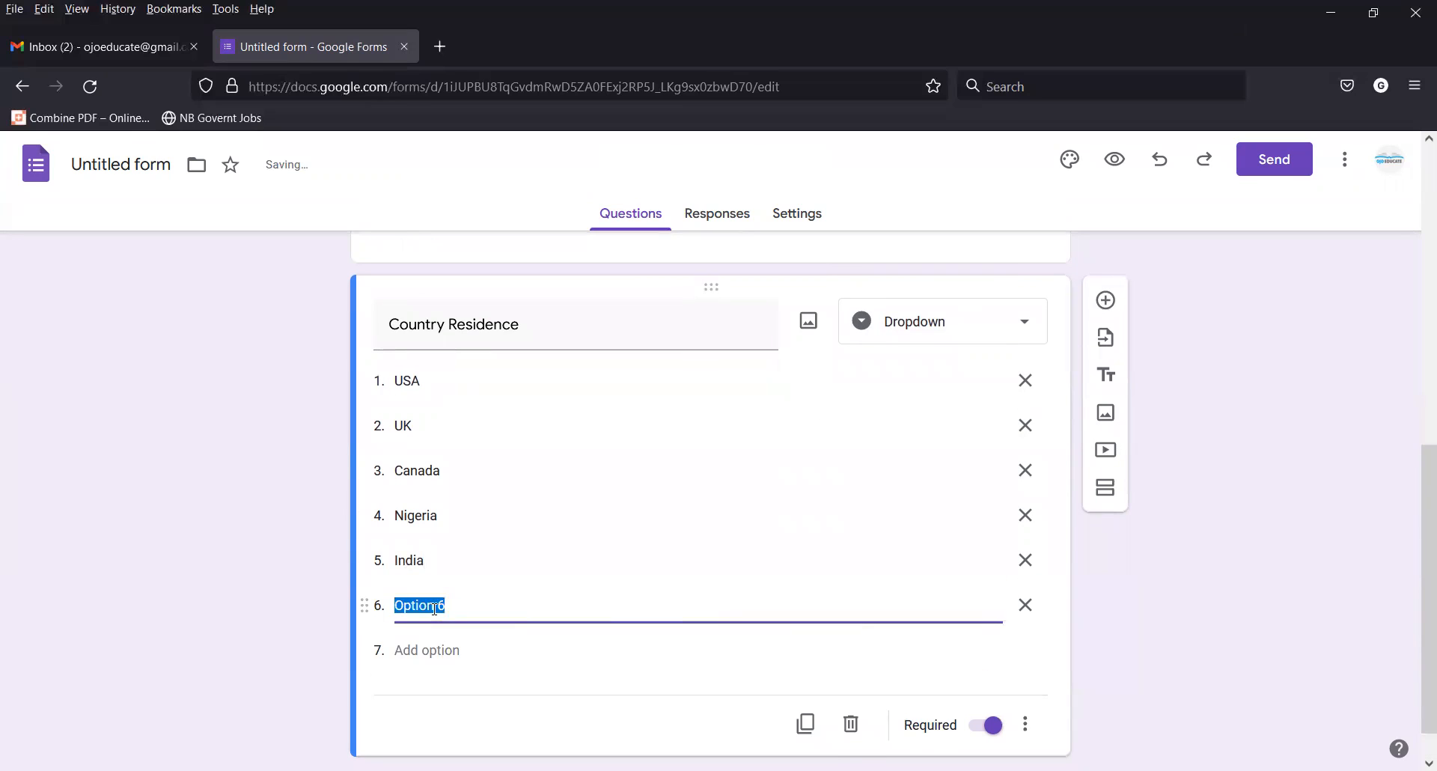
{"action": "type", "text": "Kenya"}
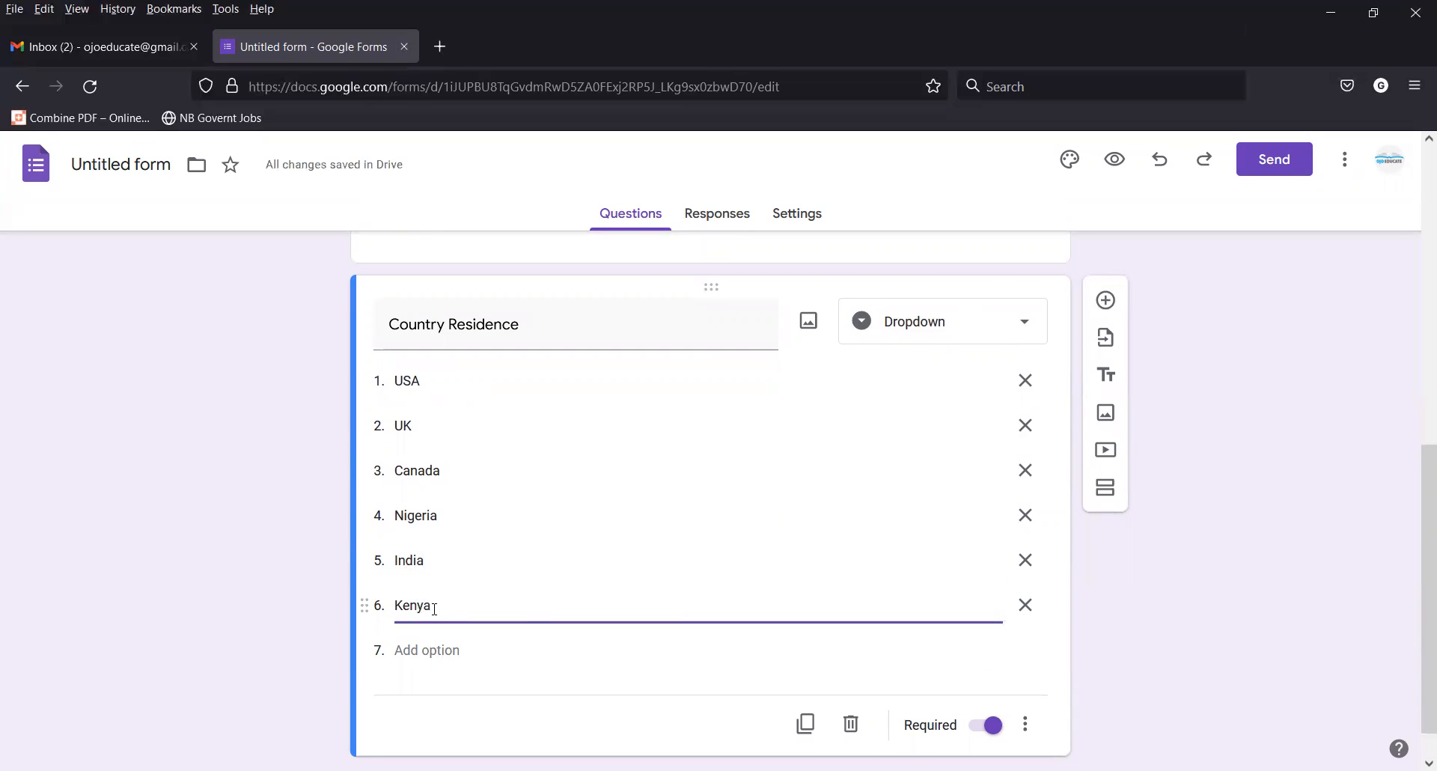
{"action": "left_click", "coordinate": [419, 650]}
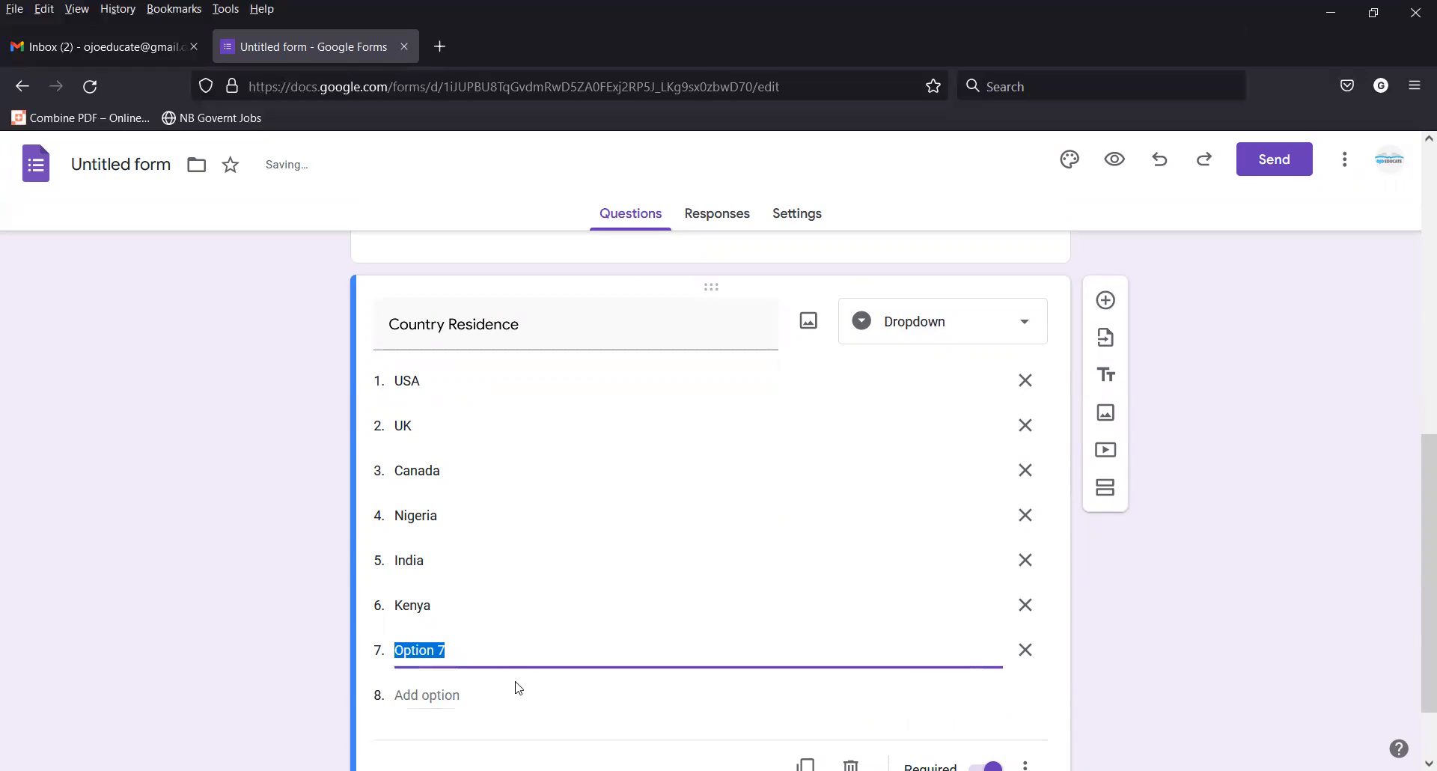
{"action": "type", "text": "Others"}
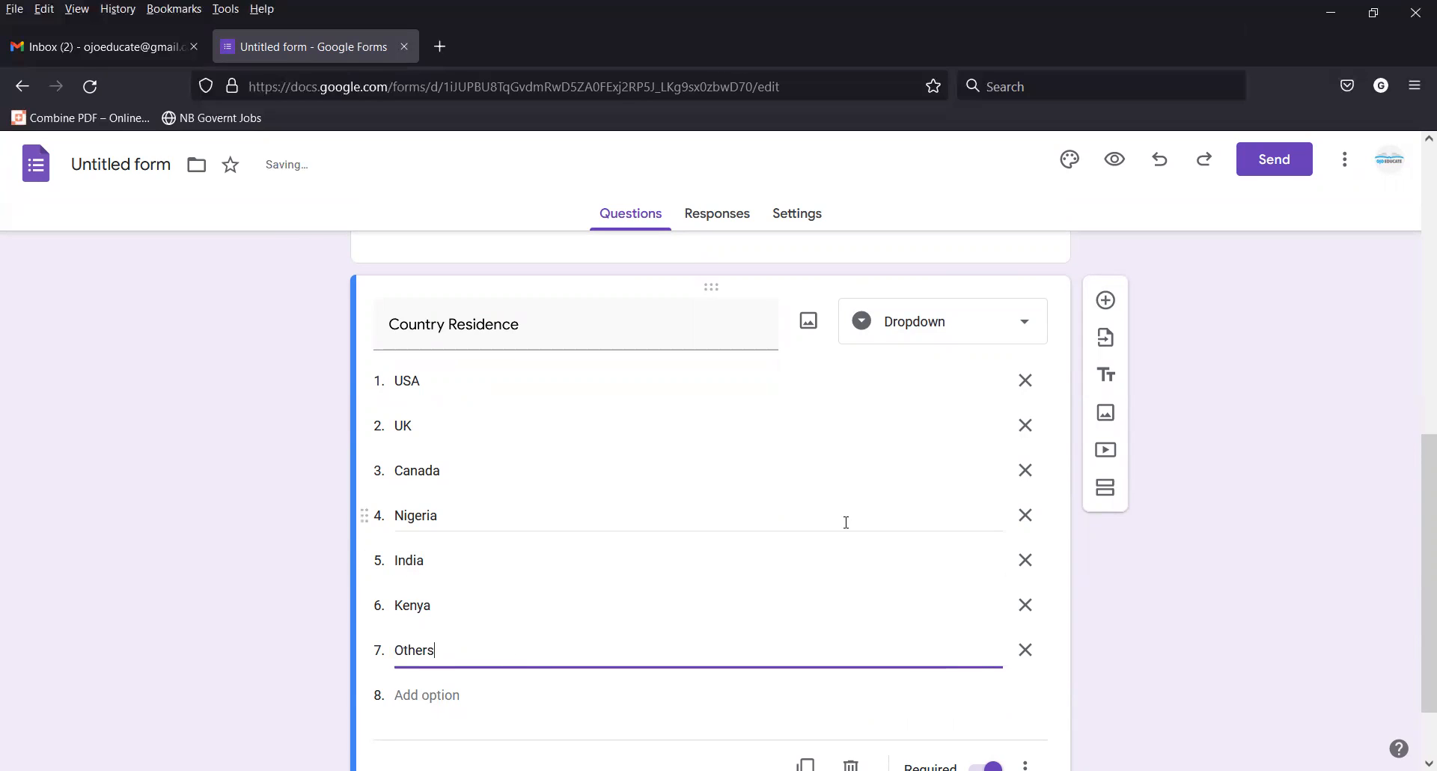
{"action": "left_click", "coordinate": [1238, 516]}
Preview the form as respondents see it and look through all its questions.
{"action": "scroll", "coordinate": [1230, 509], "scroll_direction": "up", "scroll_amount": 8}
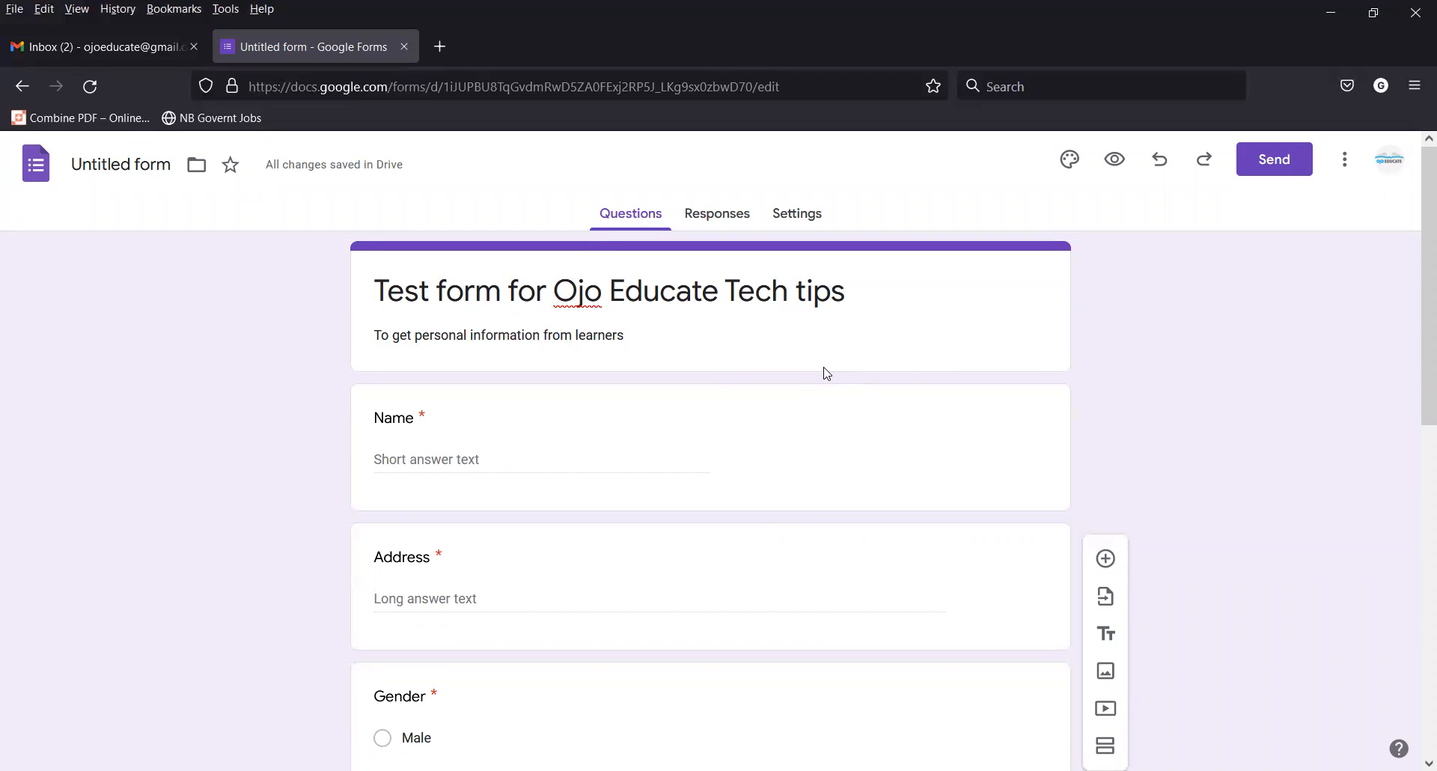
{"action": "left_click", "coordinate": [1117, 164]}
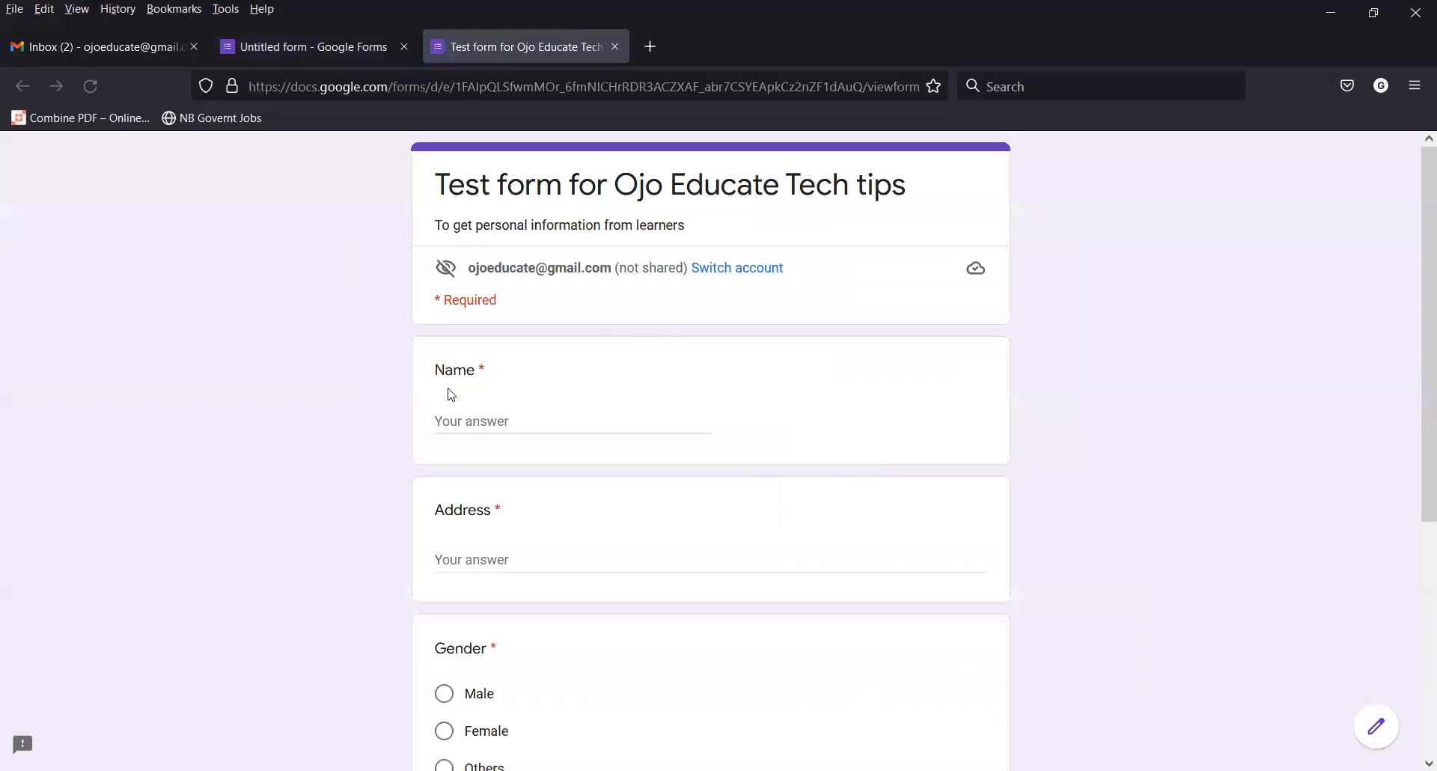
{"action": "scroll", "coordinate": [533, 422], "scroll_direction": "down", "scroll_amount": 3}
{"action": "scroll", "coordinate": [532, 425], "scroll_direction": "down", "scroll_amount": 2}
{"action": "scroll", "coordinate": [533, 427], "scroll_direction": "up", "scroll_amount": 5}
{"action": "scroll", "coordinate": [654, 375], "scroll_direction": "down", "scroll_amount": 5}
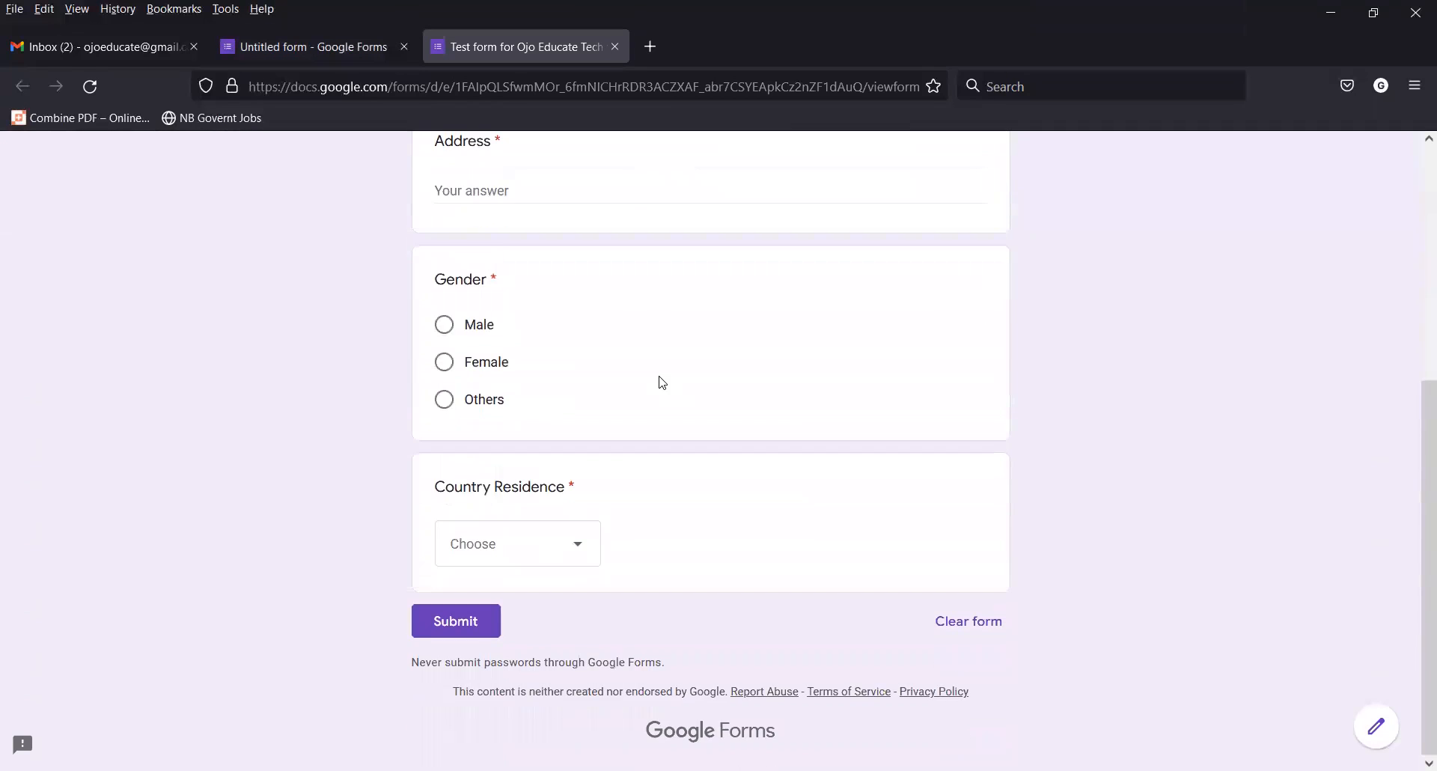
{"action": "scroll", "coordinate": [647, 370], "scroll_direction": "up", "scroll_amount": 5}
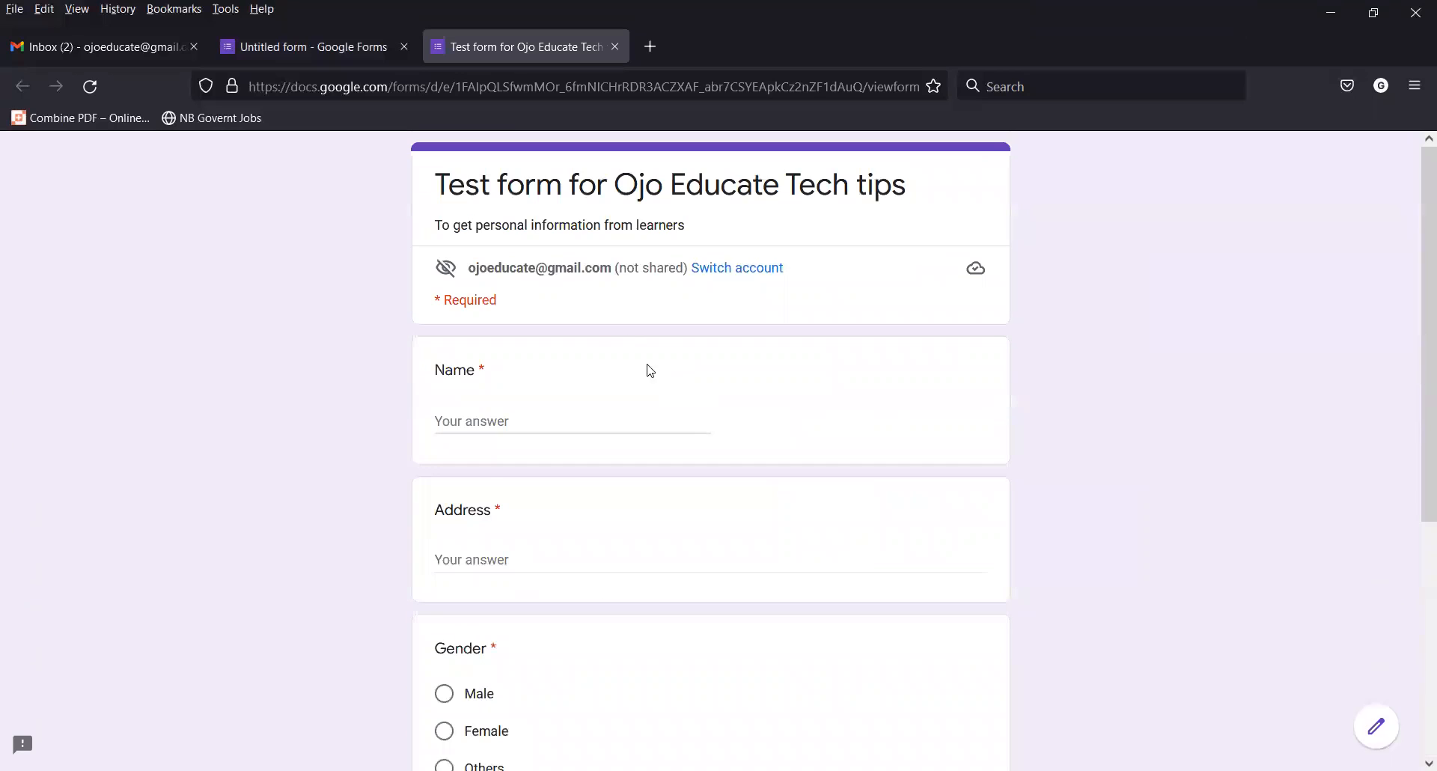
Return to the form editor and name the untitled form file "Test form for Ojo Educate Tech tips".
{"action": "left_click", "coordinate": [355, 56]}
{"action": "left_click", "coordinate": [149, 165]}
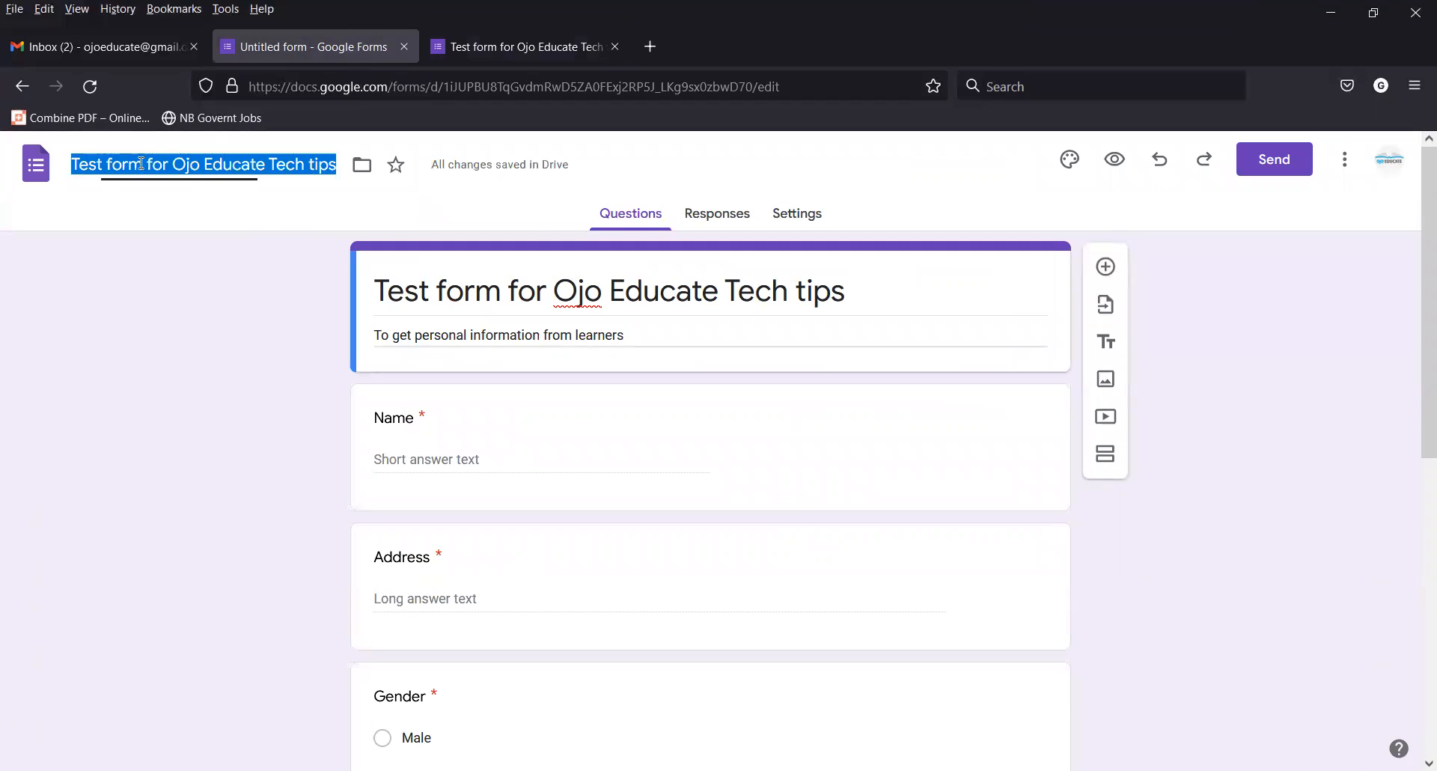
{"action": "left_click", "coordinate": [786, 359]}
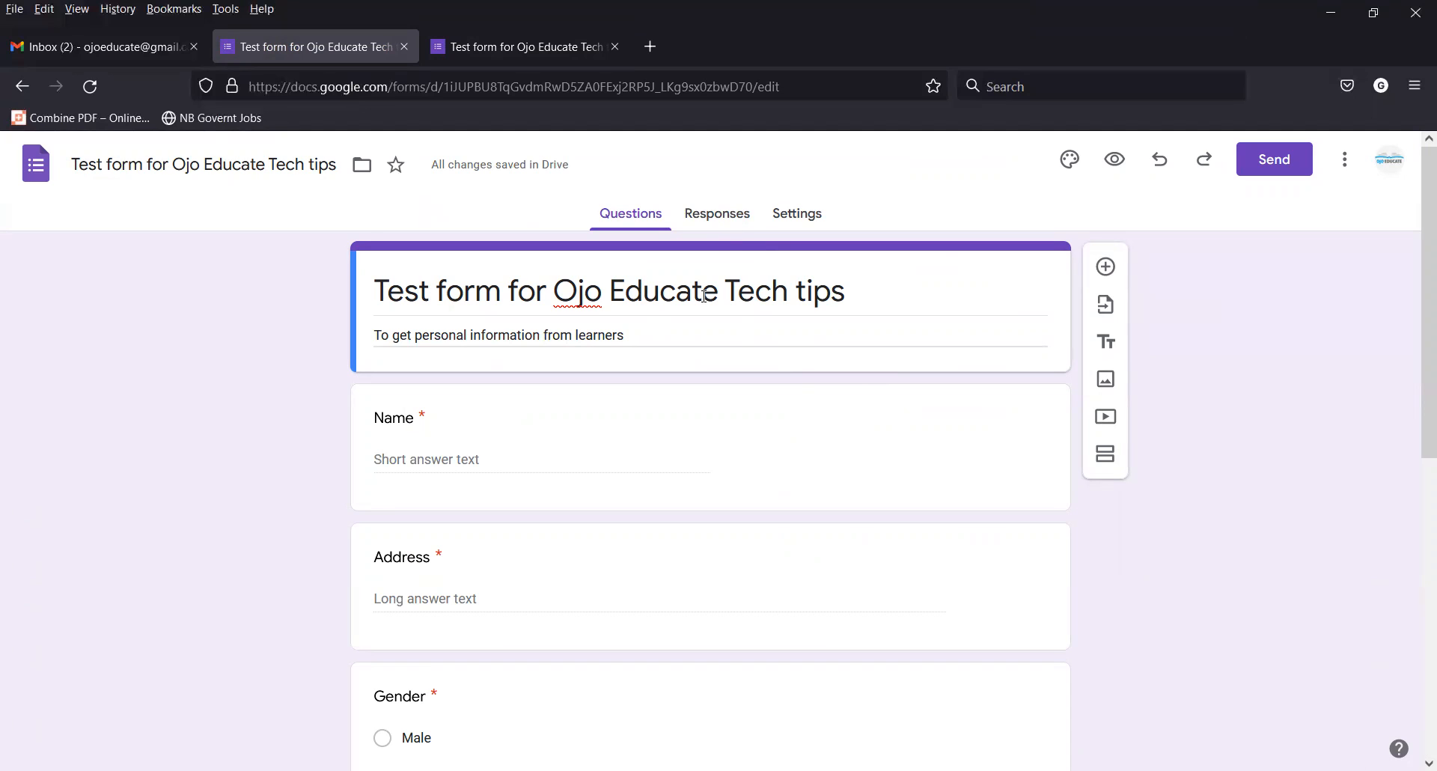
Check the responses collected by the form.
{"action": "scroll", "coordinate": [645, 443], "scroll_direction": "down", "scroll_amount": 2}
{"action": "scroll", "coordinate": [645, 443], "scroll_direction": "up", "scroll_amount": 2}
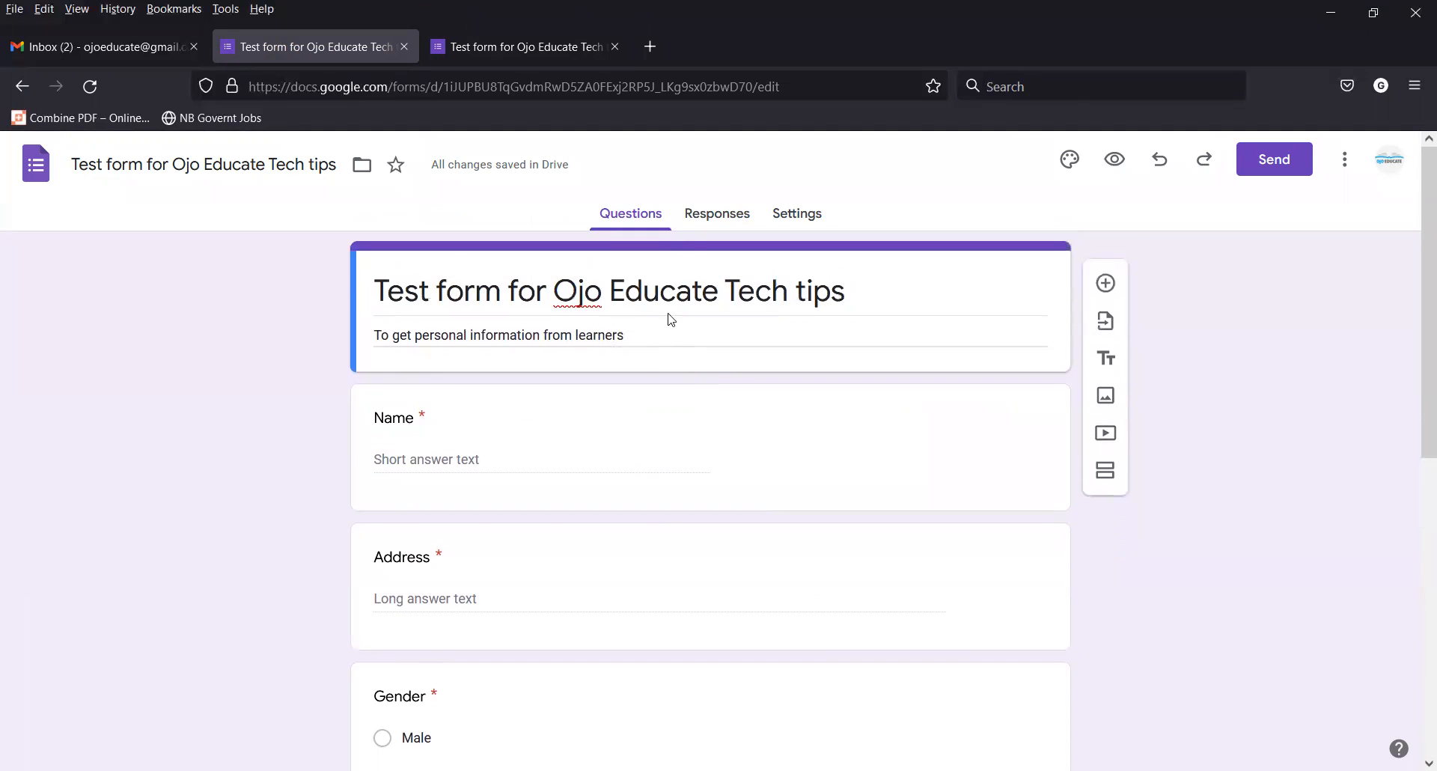
{"action": "left_click", "coordinate": [714, 216]}
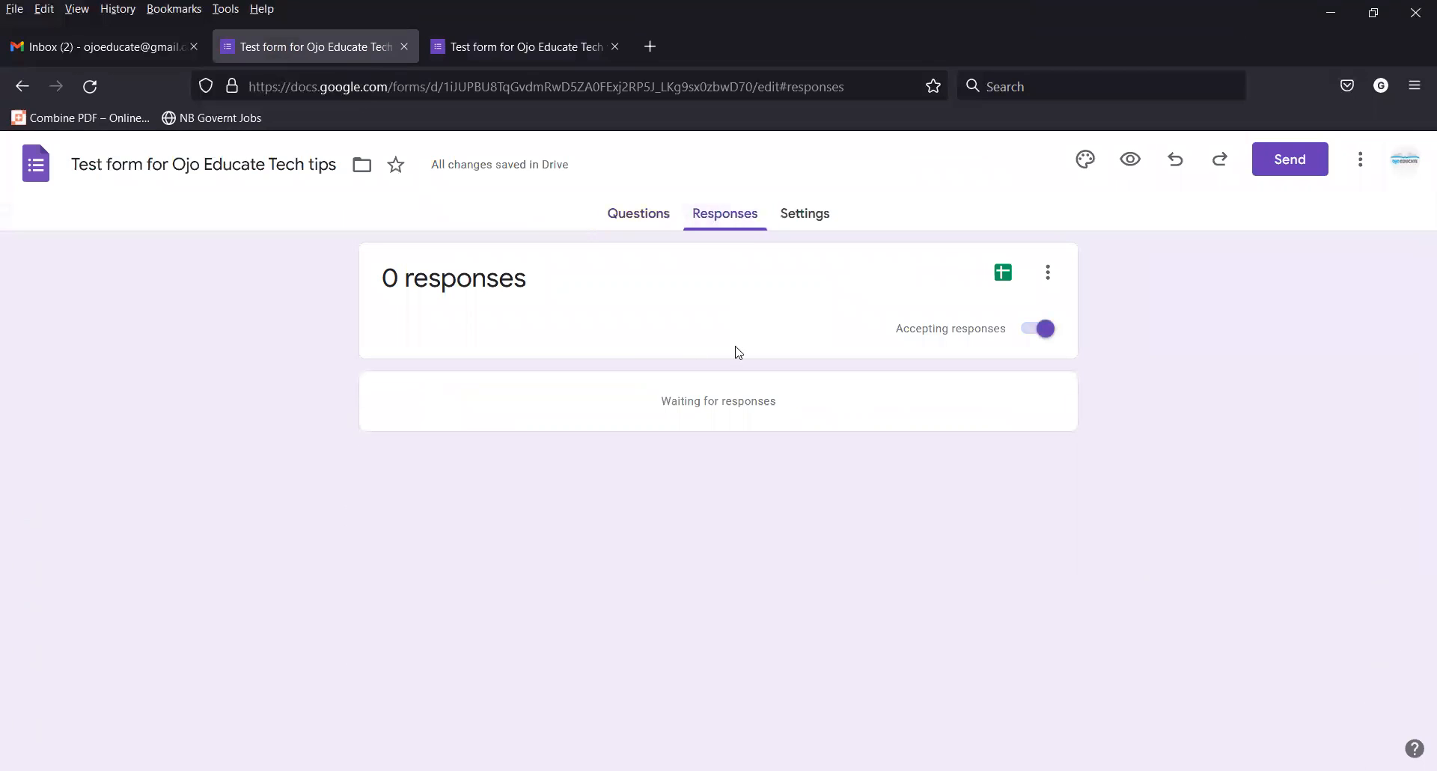
Return to the form's questions and make the Address question optional instead of required.
{"action": "left_click", "coordinate": [643, 219]}
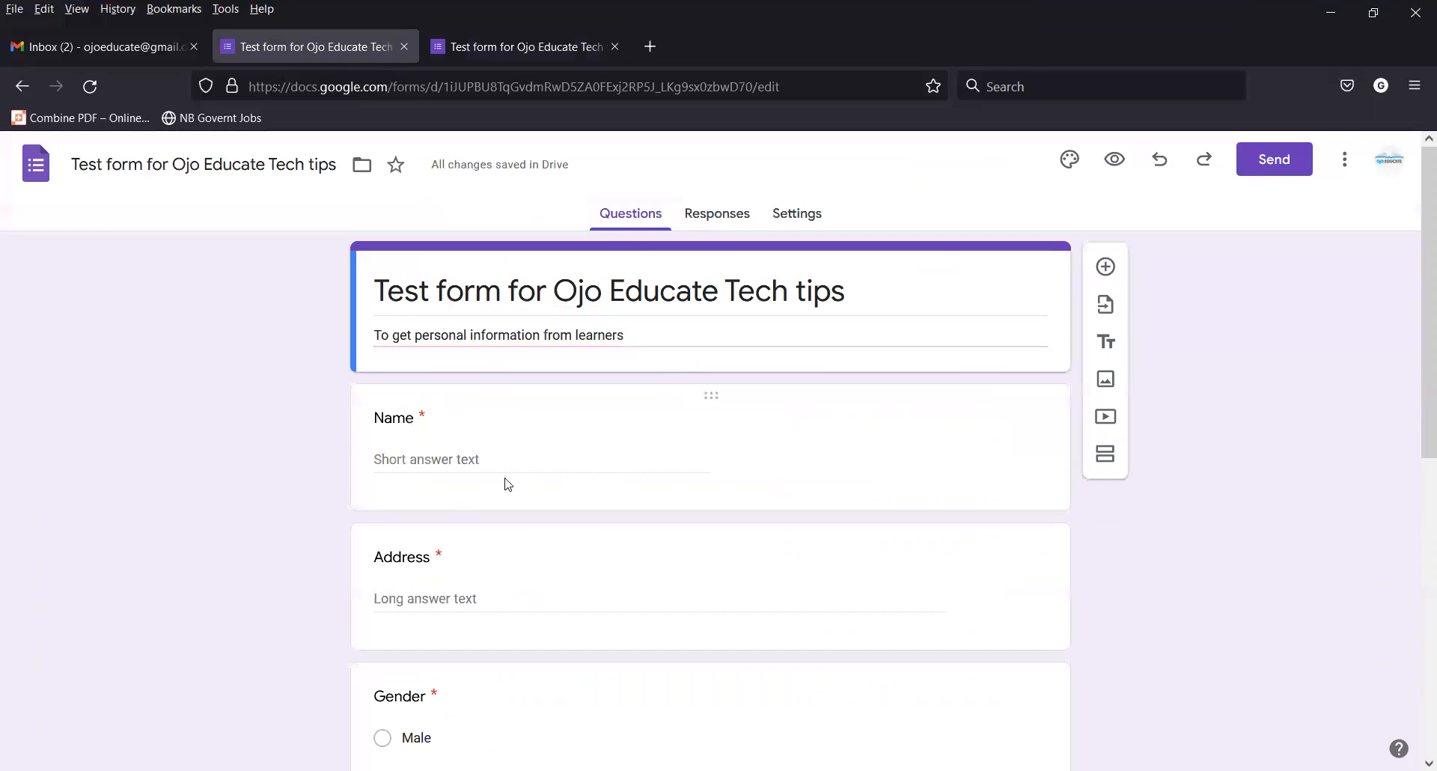
{"action": "left_click", "coordinate": [517, 567]}
{"action": "scroll", "coordinate": [748, 568], "scroll_direction": "down", "scroll_amount": 3}
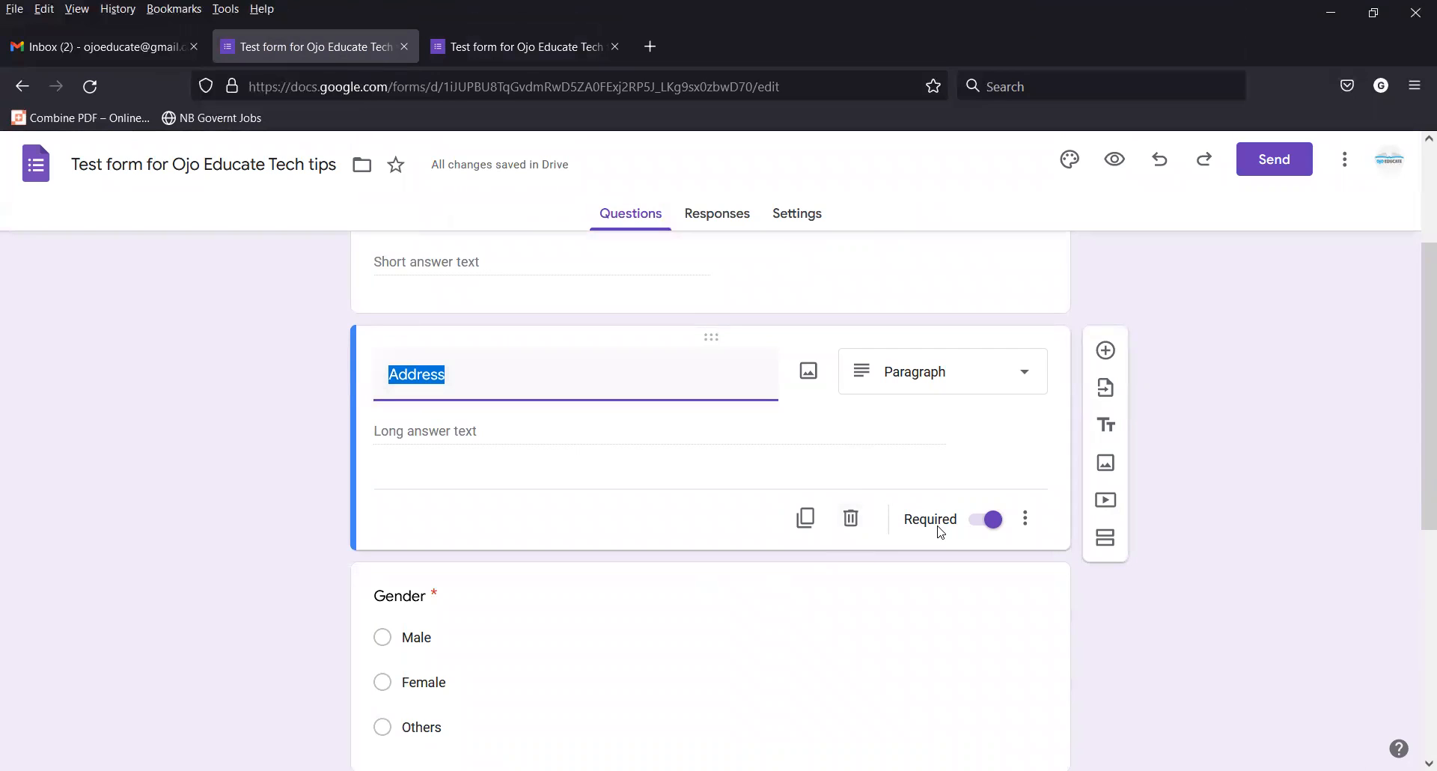
{"action": "left_click", "coordinate": [982, 524]}
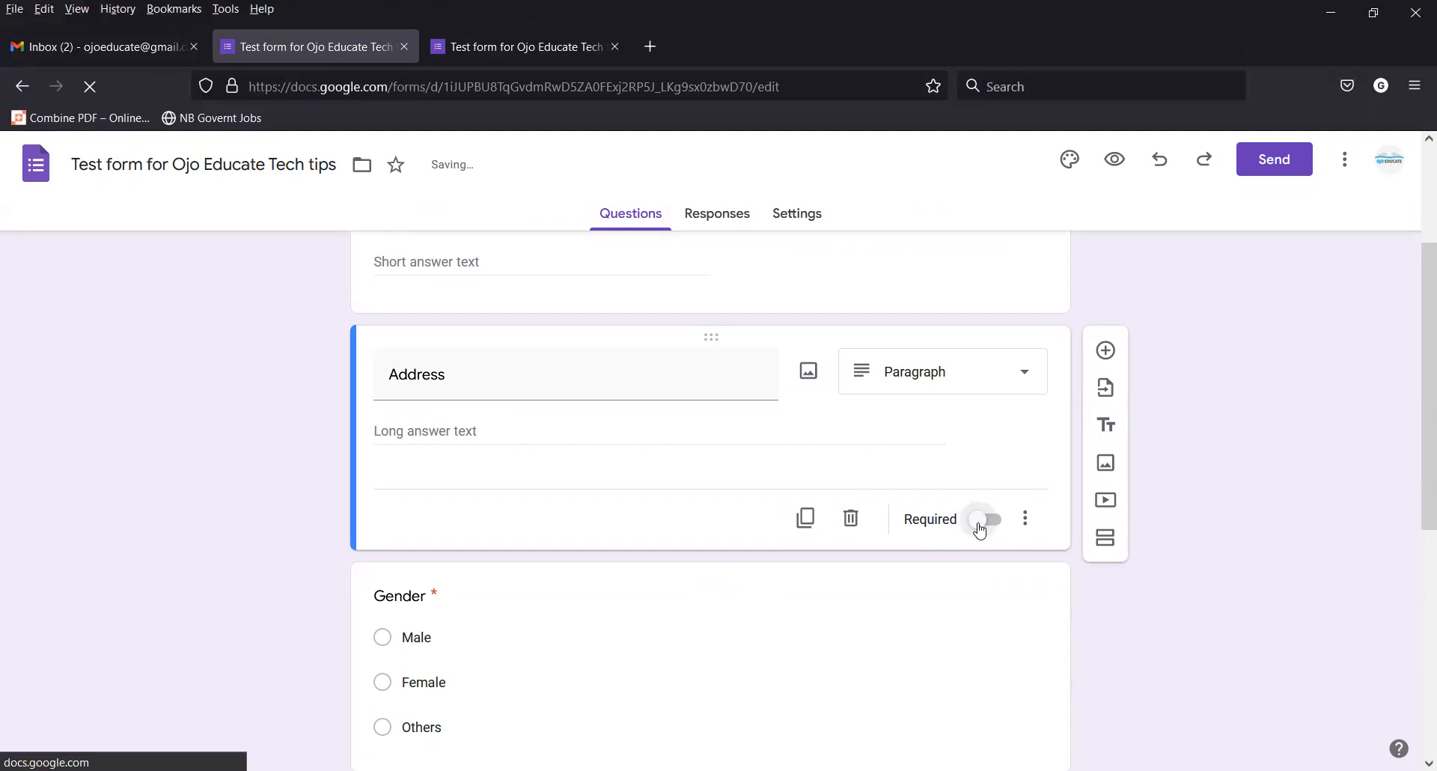
{"action": "left_click", "coordinate": [995, 523]}
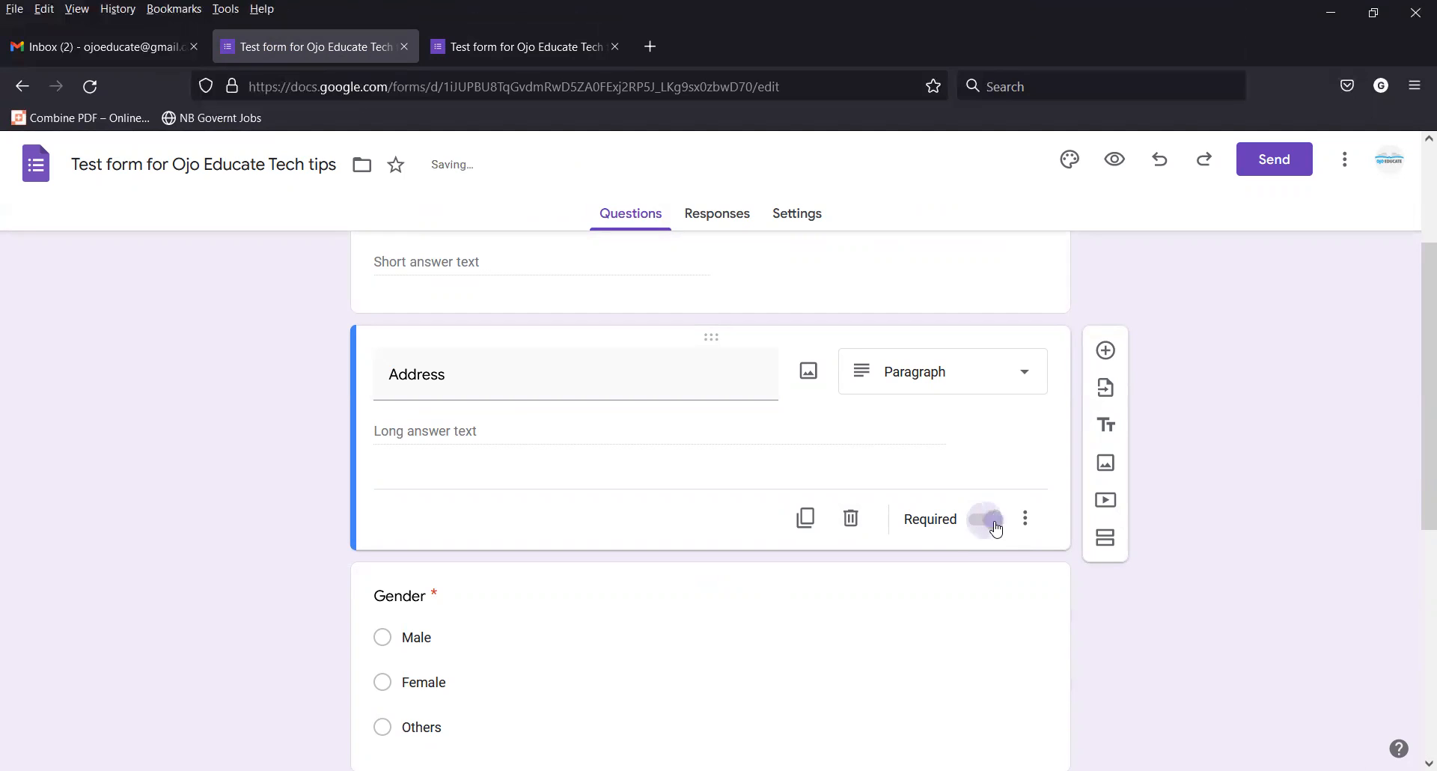
{"action": "left_click", "coordinate": [985, 523]}
Make the Gender question optional instead of required.
{"action": "scroll", "coordinate": [943, 555], "scroll_direction": "down", "scroll_amount": 4}
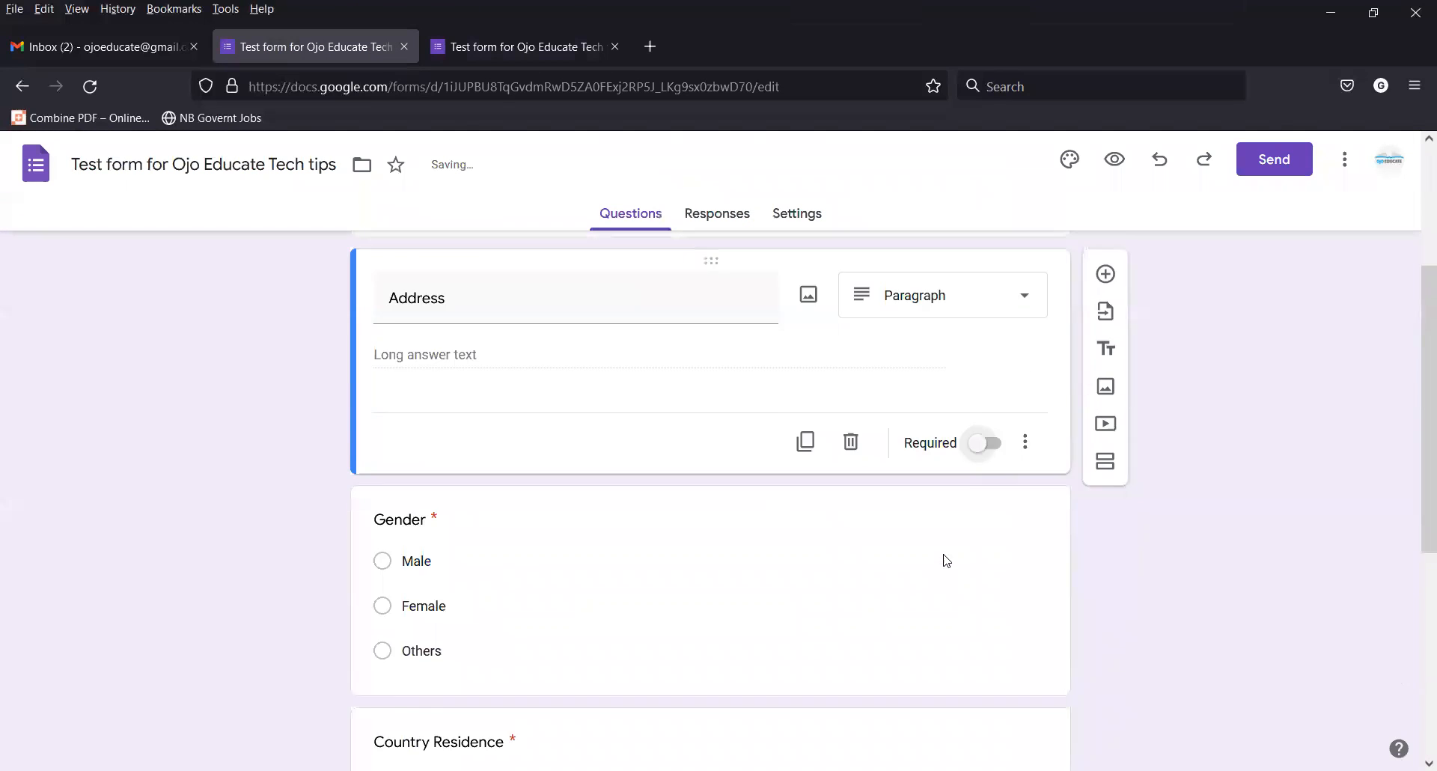
{"action": "left_click", "coordinate": [596, 387]}
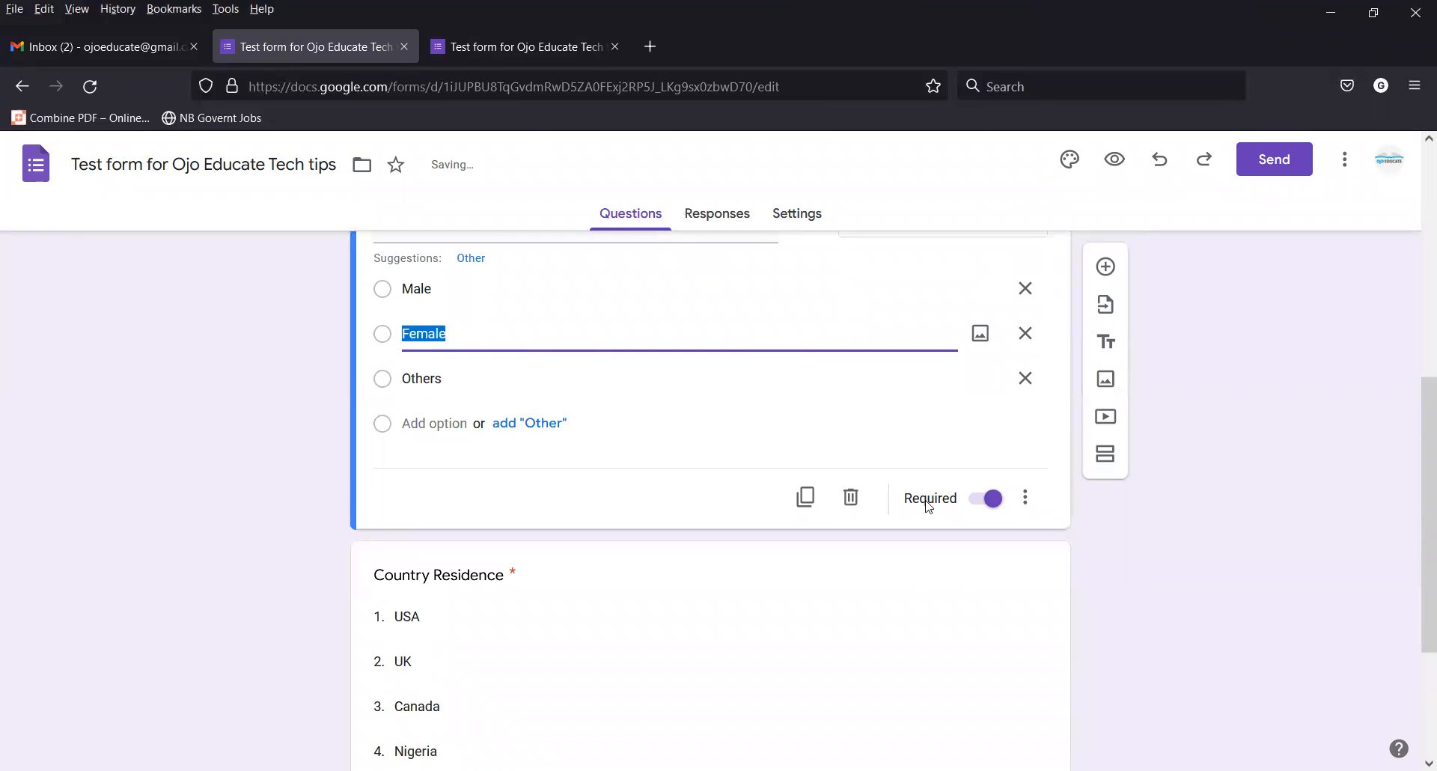
{"action": "left_click", "coordinate": [979, 503]}
{"action": "left_click", "coordinate": [994, 506]}
{"action": "left_click", "coordinate": [988, 506]}
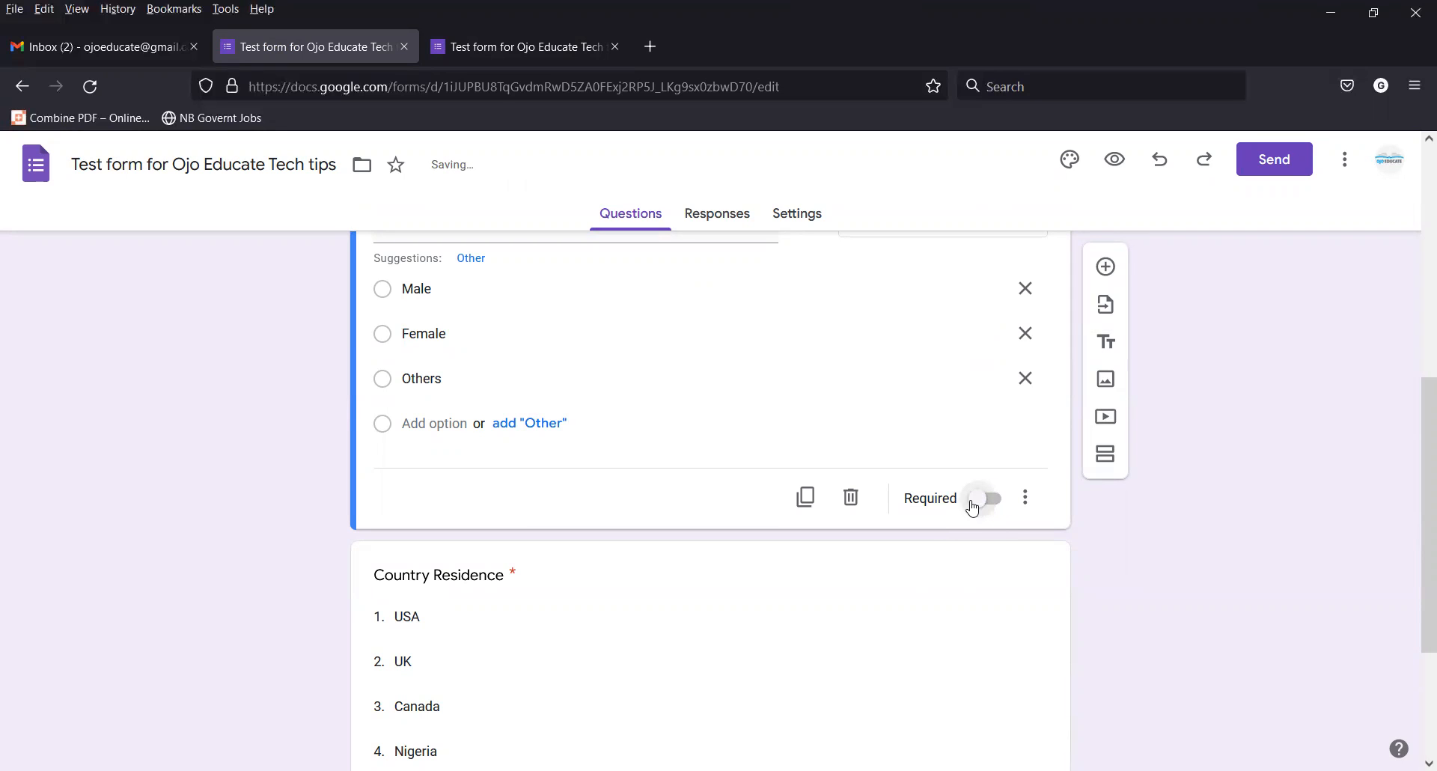
Open the form's settings and review the quiz, response collection, presentation and default options.
{"action": "scroll", "coordinate": [972, 508], "scroll_direction": "up", "scroll_amount": 6}
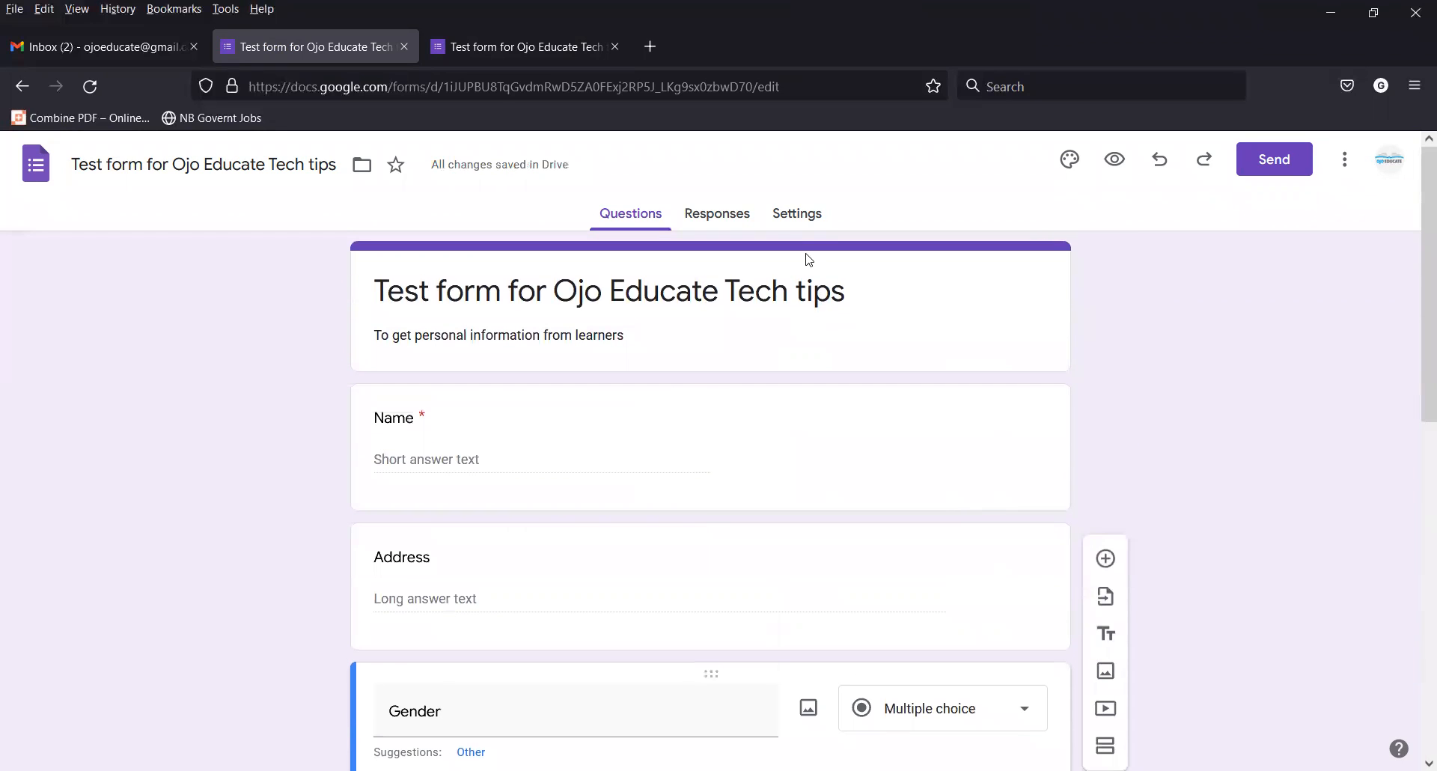
{"action": "left_click", "coordinate": [794, 217]}
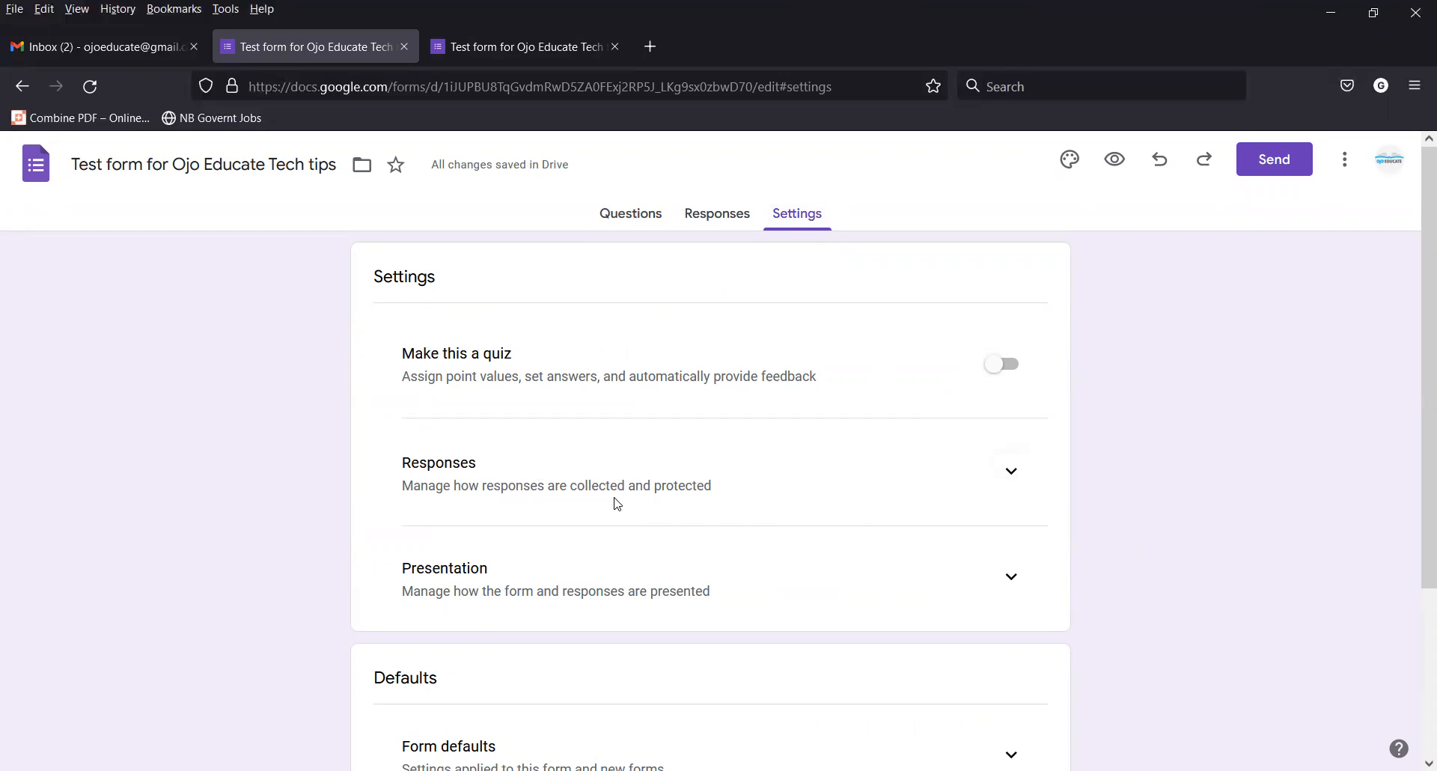
{"action": "left_click", "coordinate": [1013, 472]}
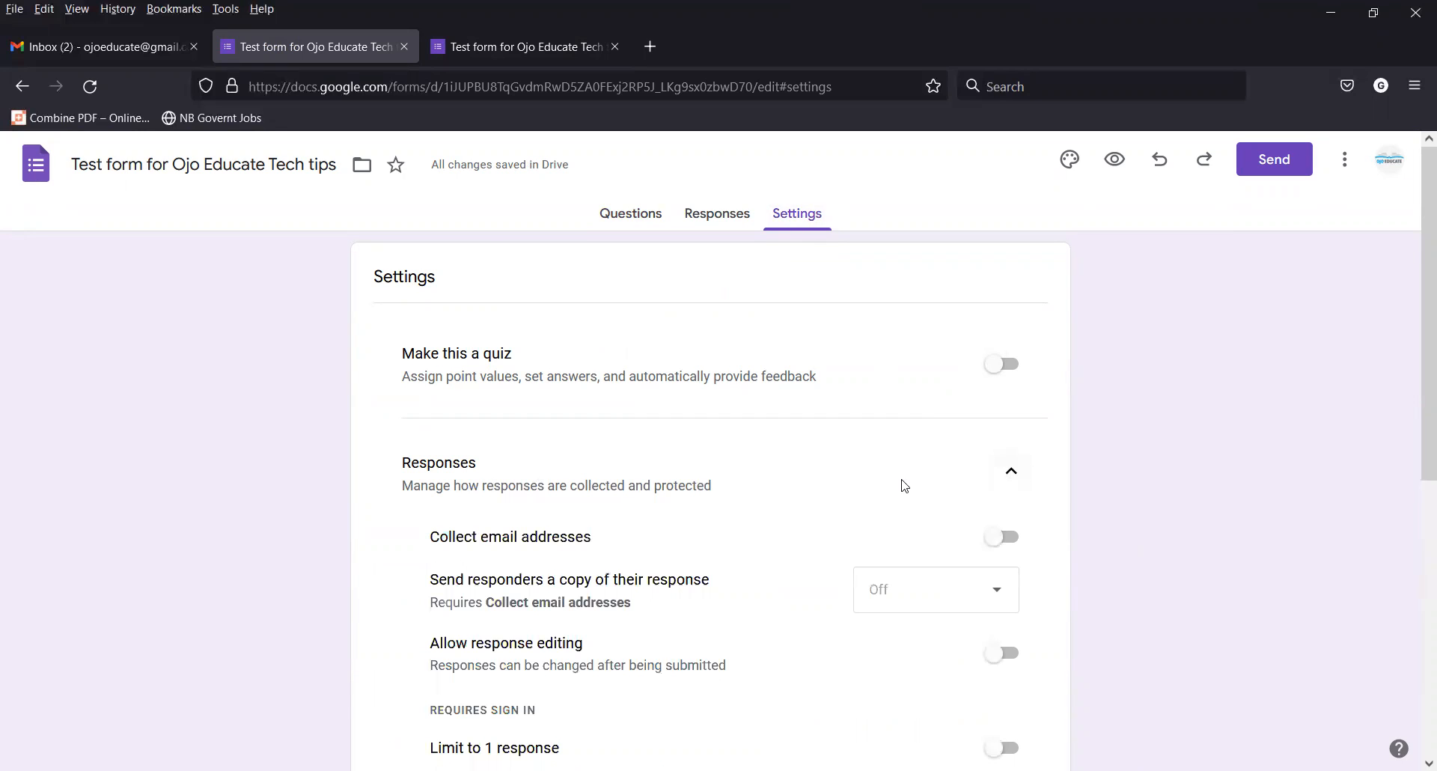
{"action": "scroll", "coordinate": [860, 471], "scroll_direction": "down", "scroll_amount": 3}
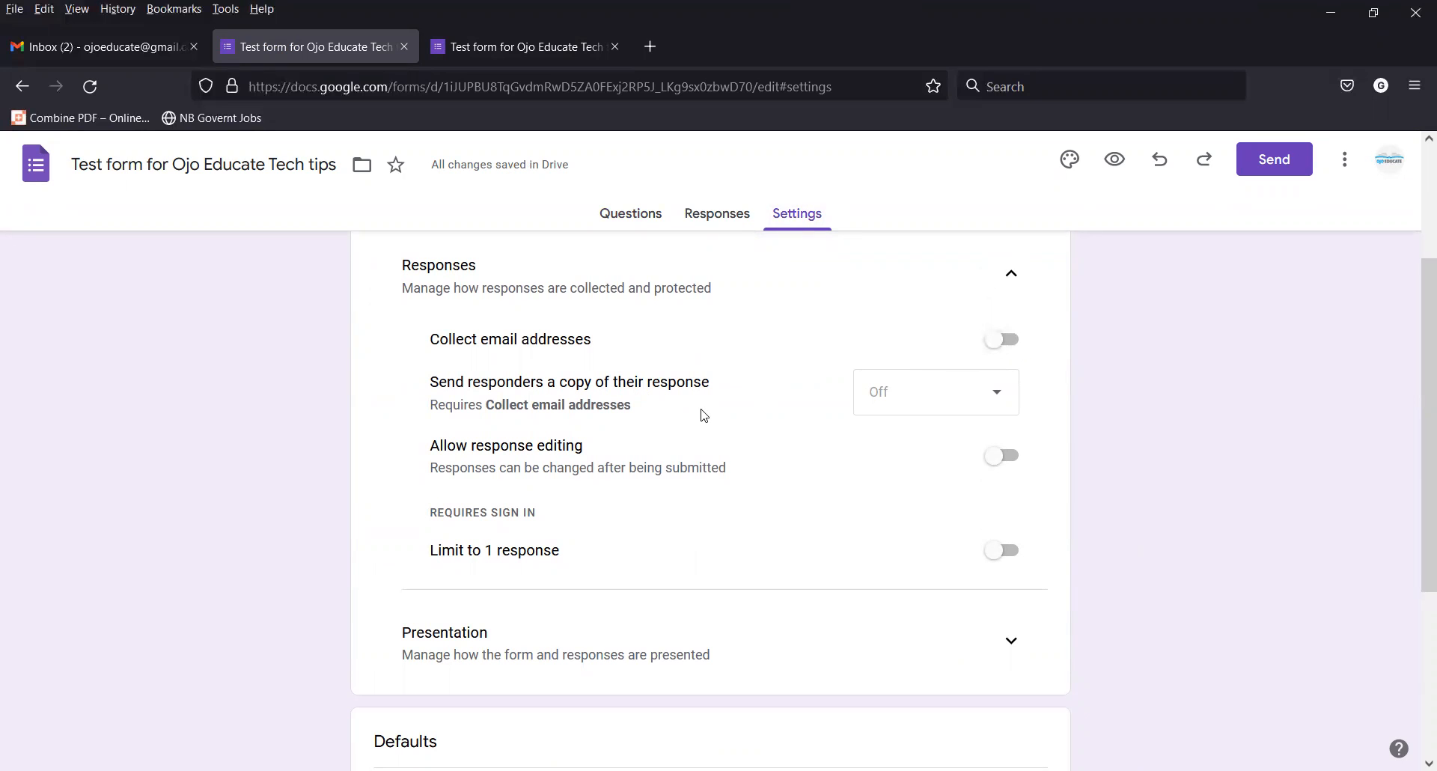
{"action": "scroll", "coordinate": [776, 421], "scroll_direction": "down", "scroll_amount": 3}
{"action": "scroll", "coordinate": [778, 422], "scroll_direction": "up", "scroll_amount": 3}
{"action": "scroll", "coordinate": [778, 421], "scroll_direction": "down", "scroll_amount": 4}
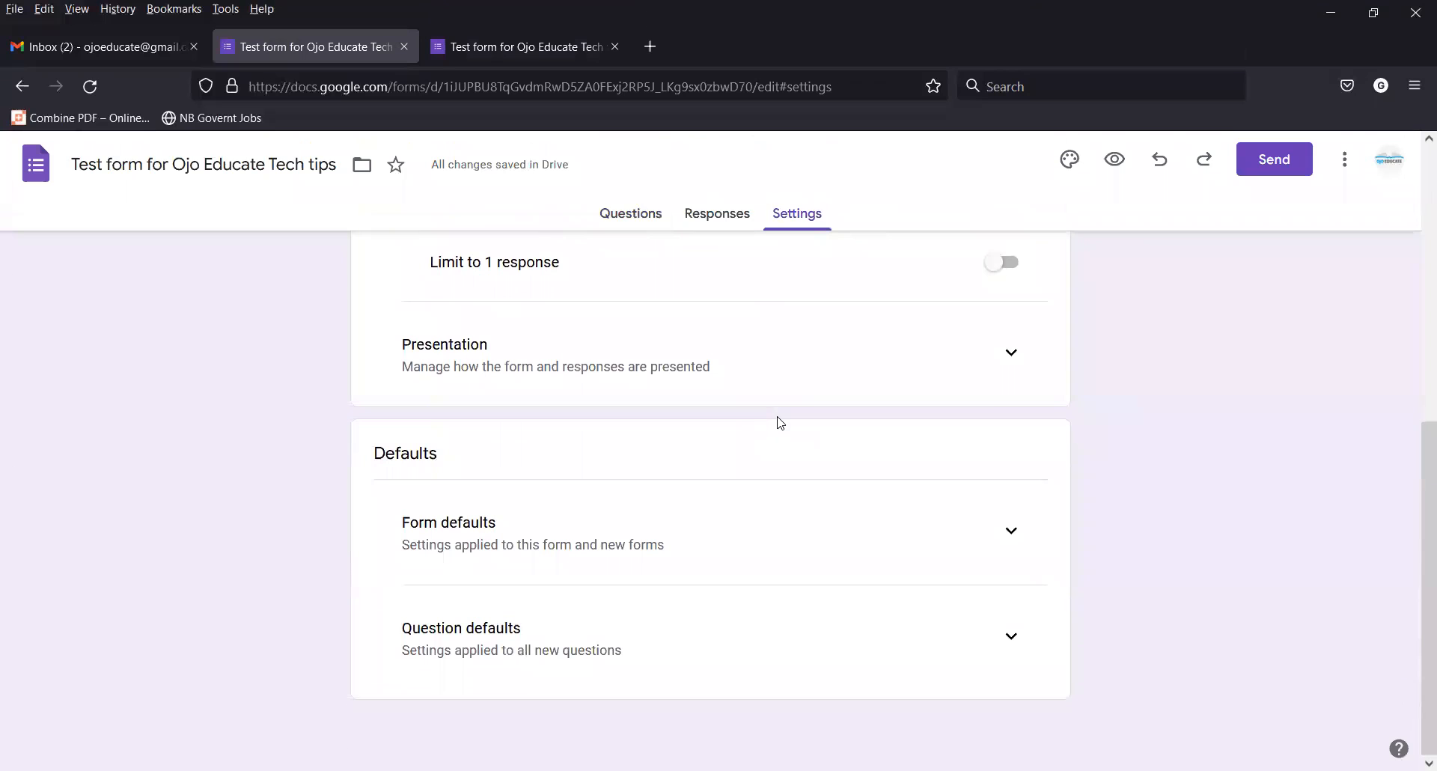
{"action": "scroll", "coordinate": [777, 465], "scroll_direction": "up", "scroll_amount": 5}
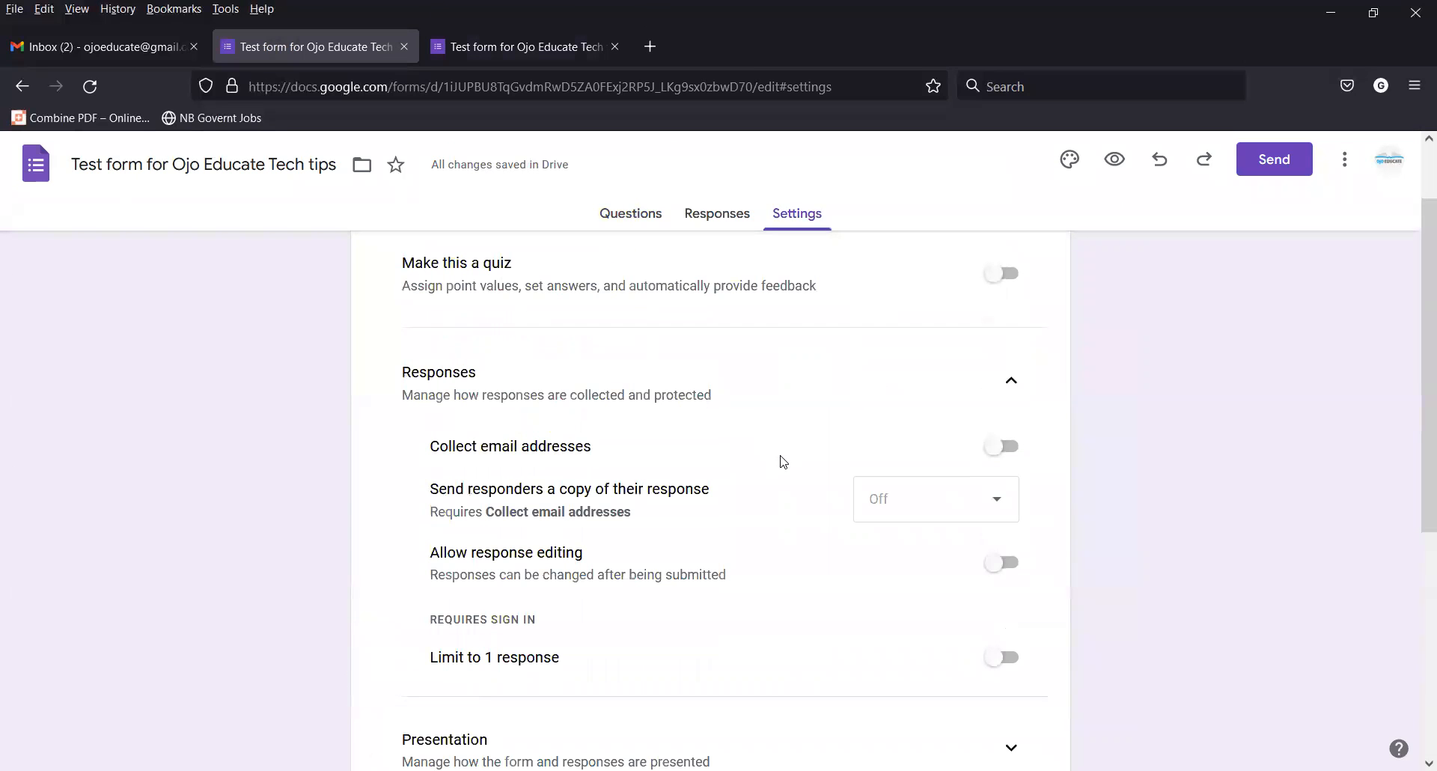
{"action": "scroll", "coordinate": [783, 461], "scroll_direction": "up", "scroll_amount": 1}
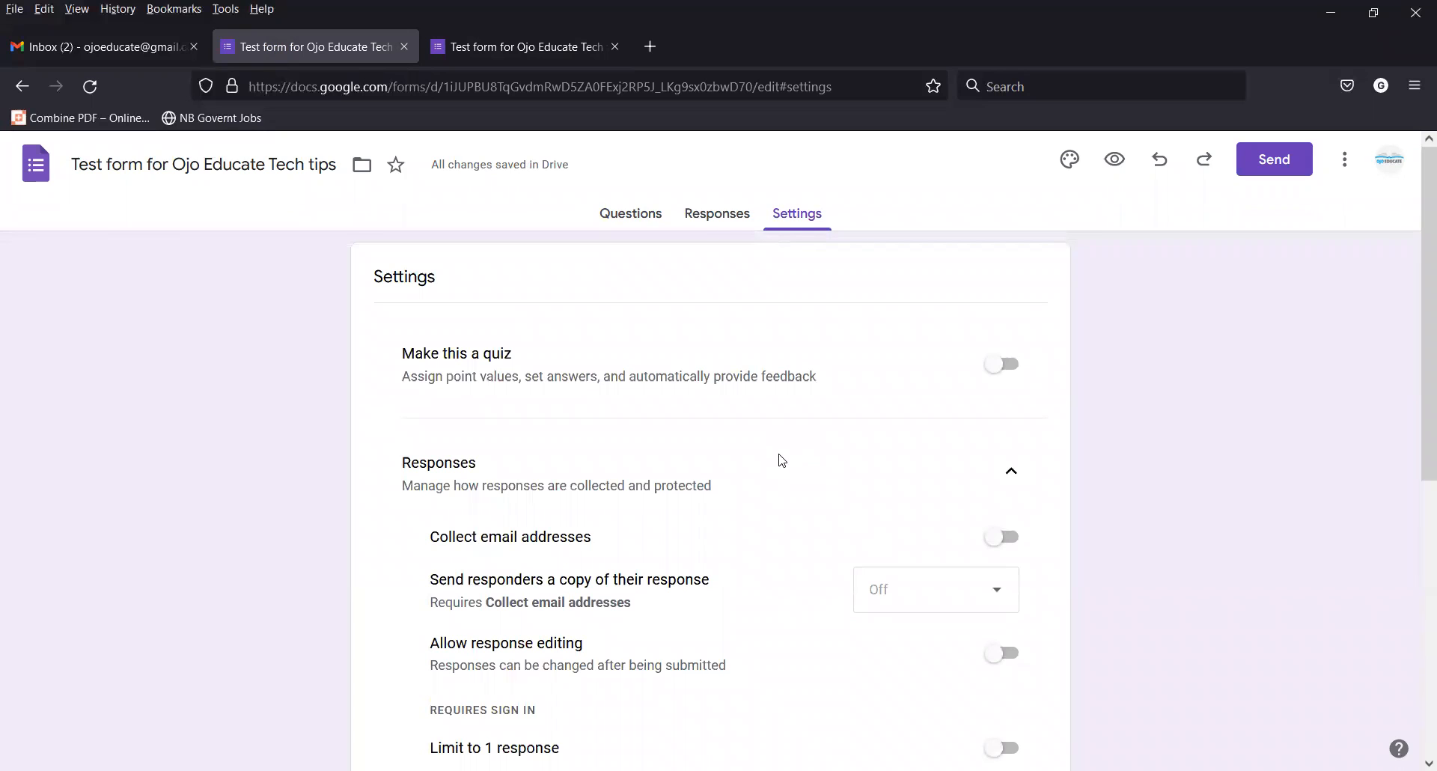
{"action": "scroll", "coordinate": [782, 459], "scroll_direction": "down", "scroll_amount": 1}
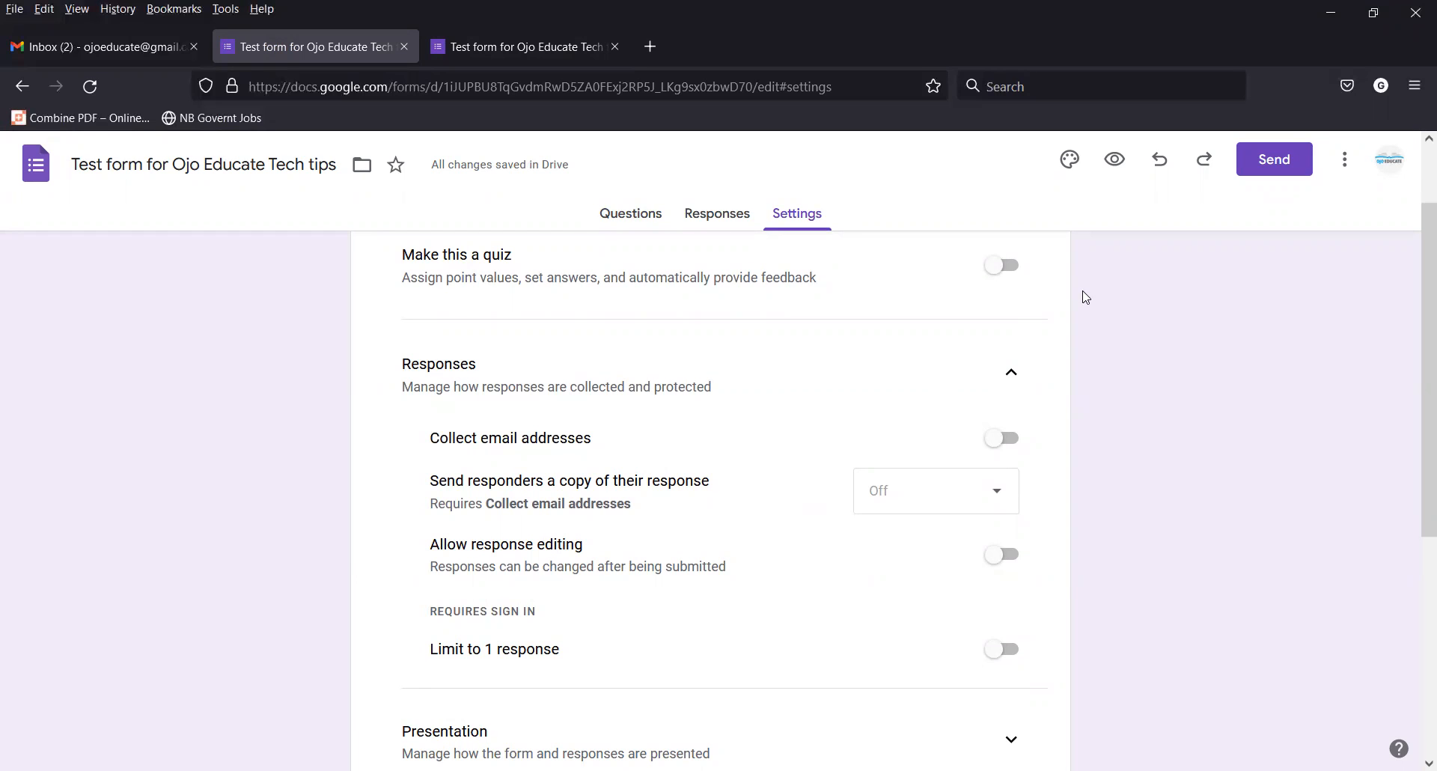
{"action": "scroll", "coordinate": [868, 458], "scroll_direction": "down", "scroll_amount": 5}
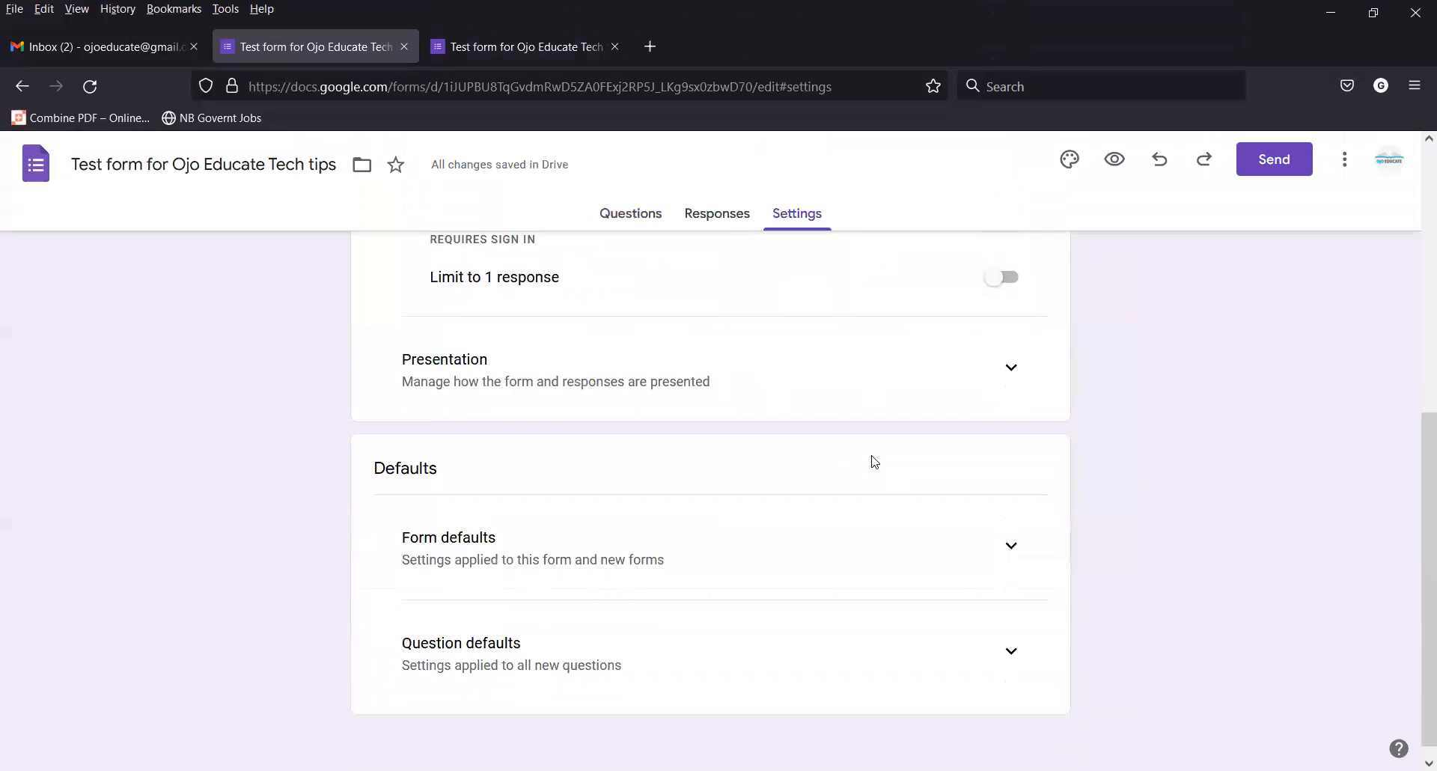
{"action": "scroll", "coordinate": [819, 593], "scroll_direction": "up", "scroll_amount": 6}
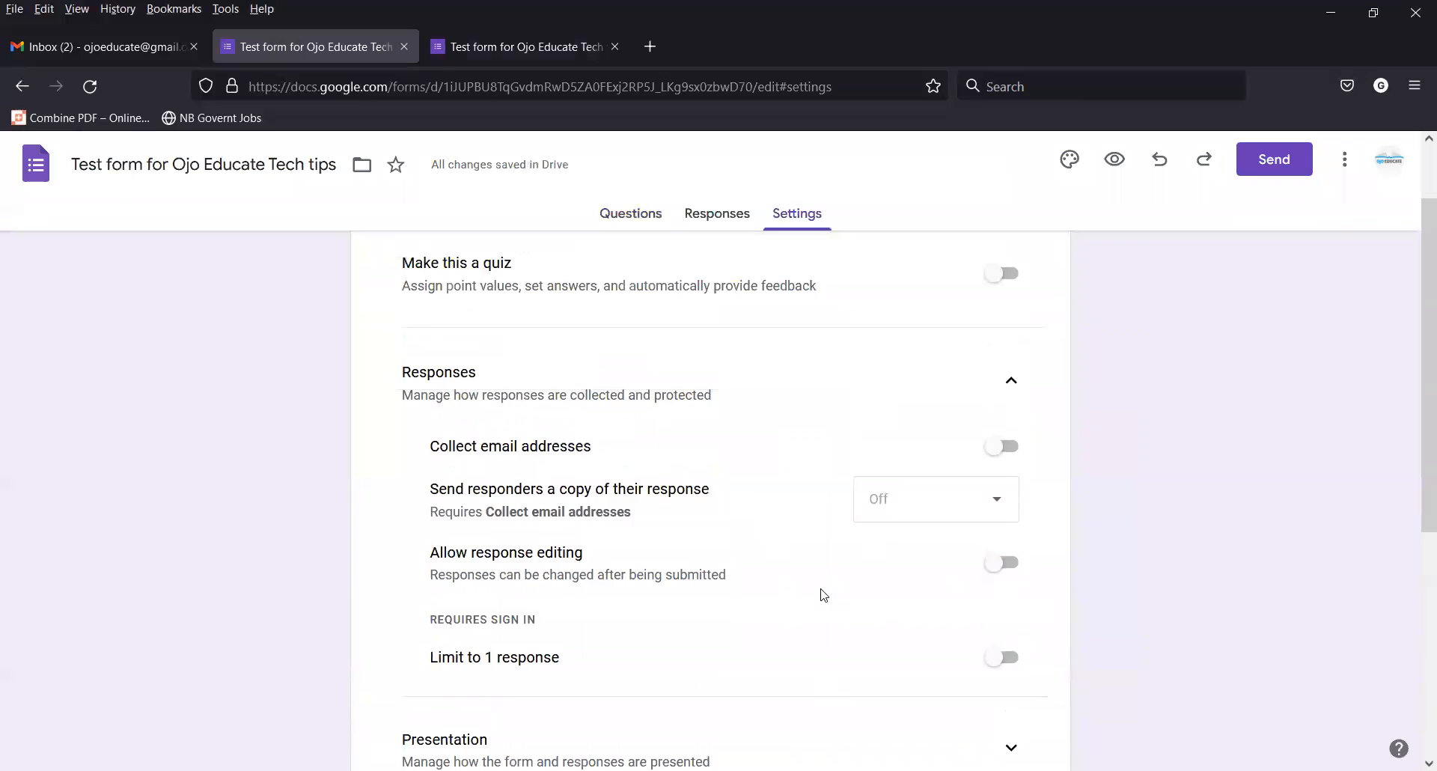
Return to the form's questions and view the additional form actions such as copying, printing and adding collaborators.
{"action": "left_click", "coordinate": [643, 216]}
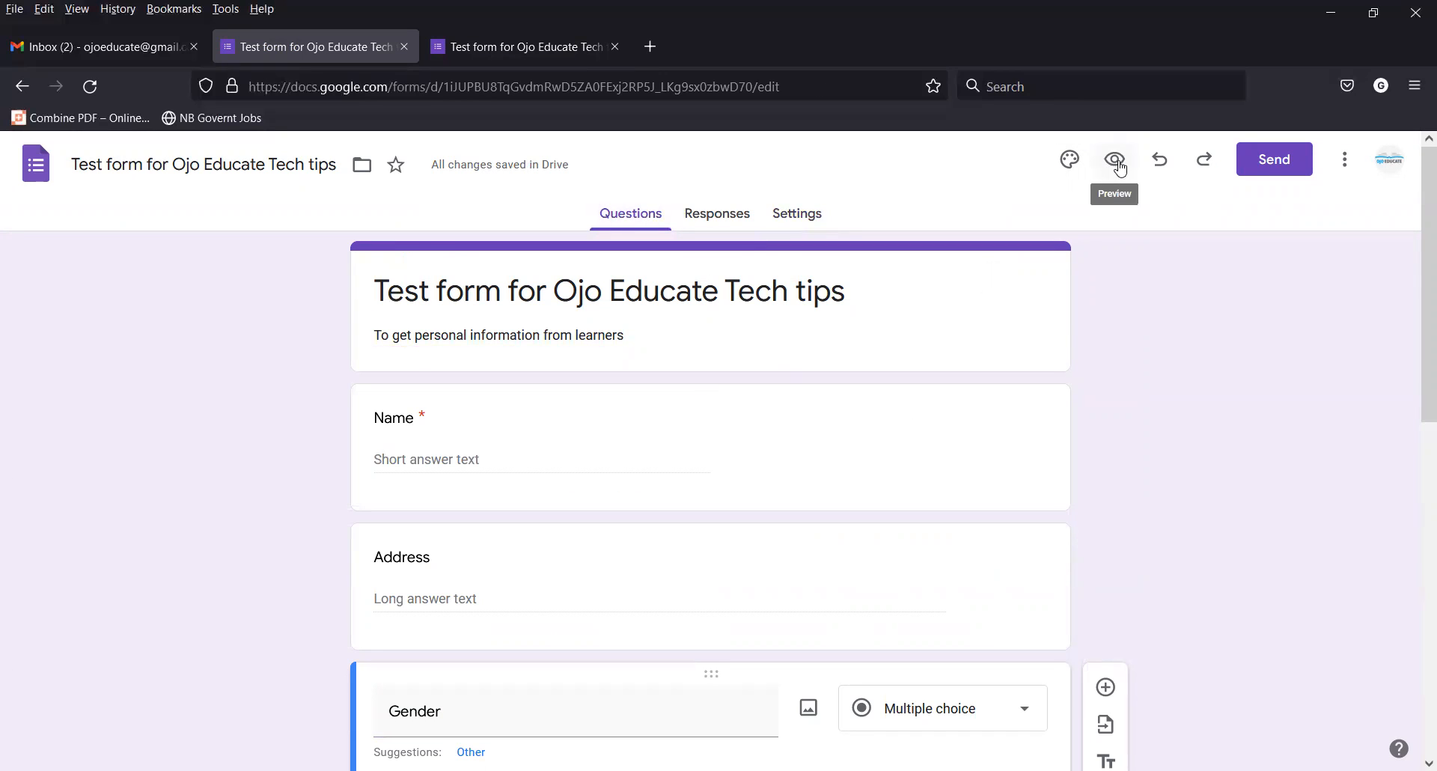
{"action": "left_click", "coordinate": [1346, 162]}
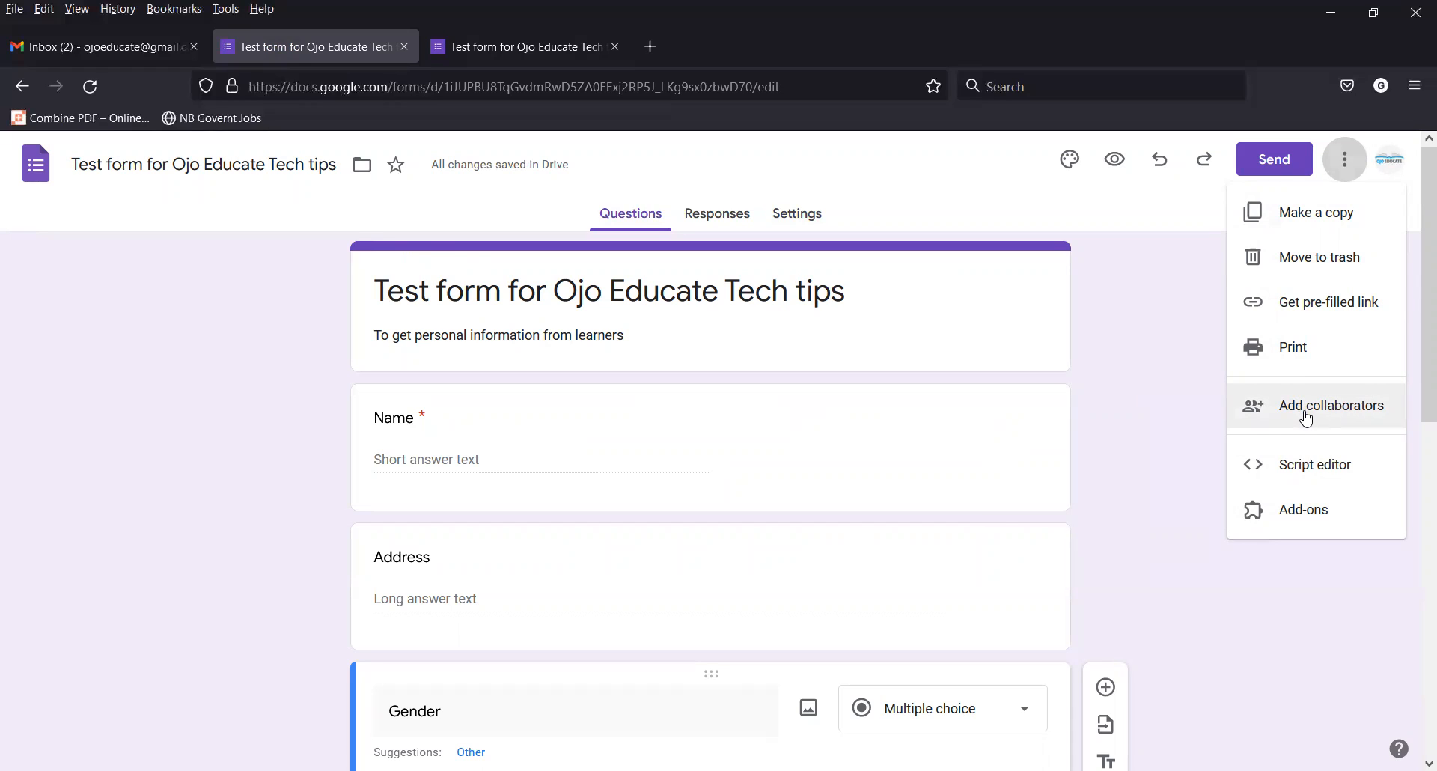
{"action": "left_click", "coordinate": [730, 220]}
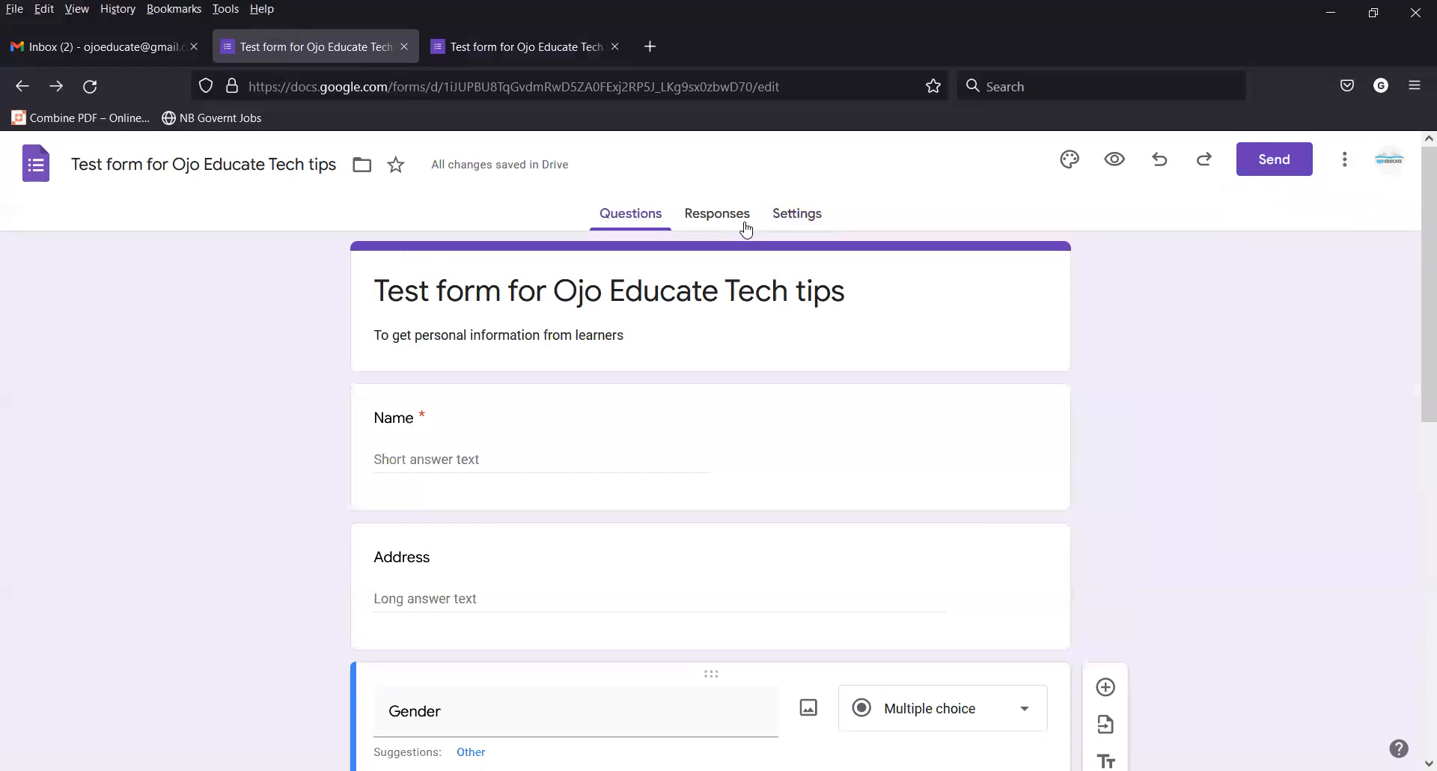
Check the form's collected responses and go back to its questions.
{"action": "left_click", "coordinate": [737, 222]}
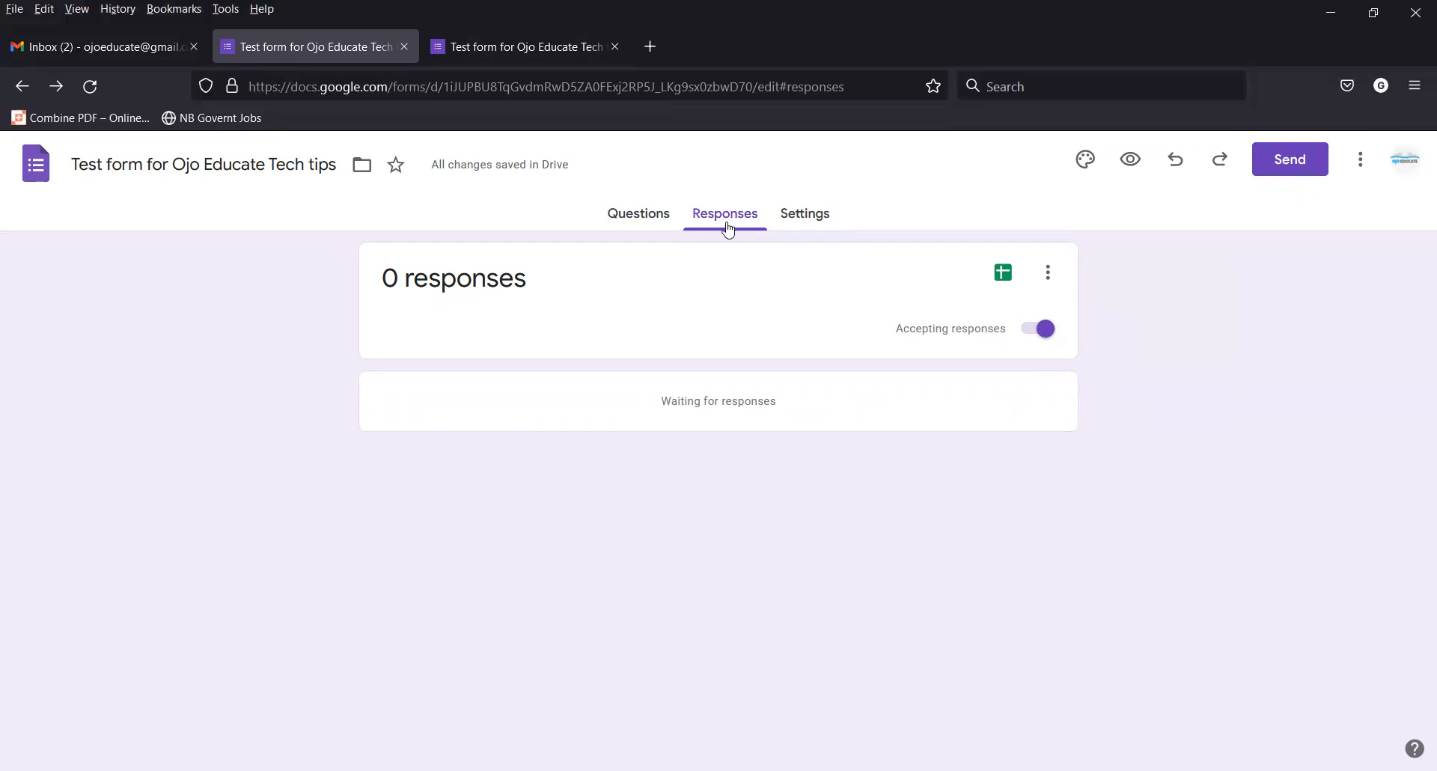
{"action": "left_click", "coordinate": [642, 218]}
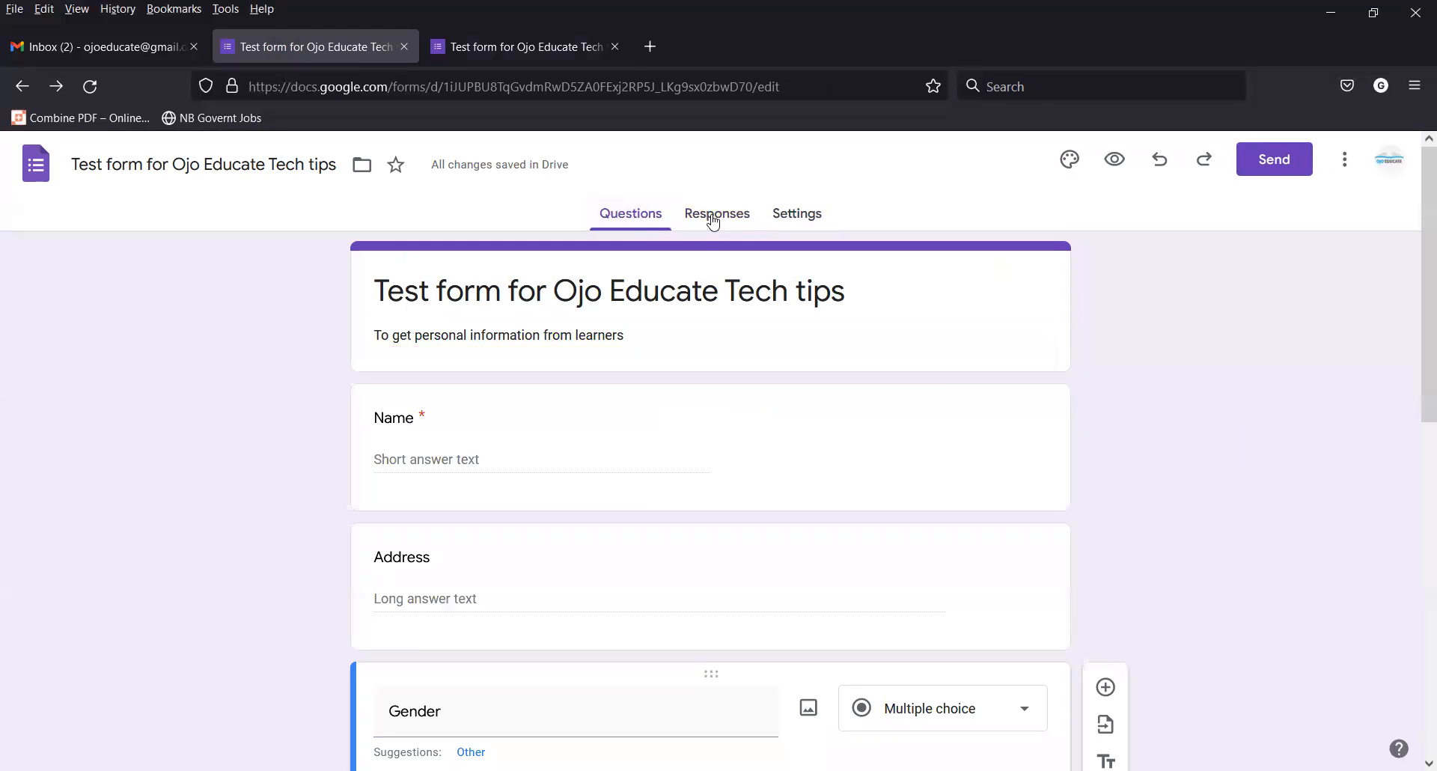
{"action": "left_click", "coordinate": [716, 218]}
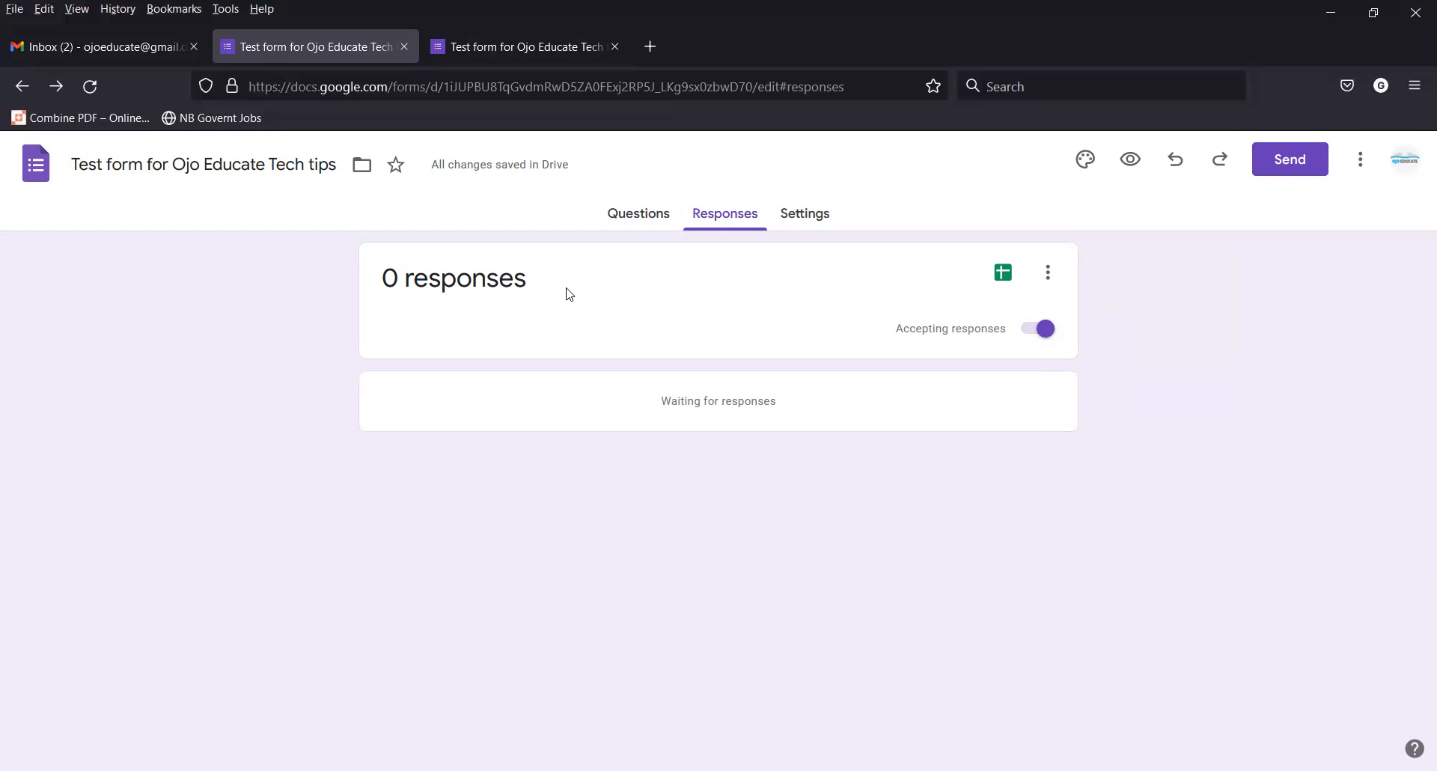
{"action": "left_click", "coordinate": [630, 222]}
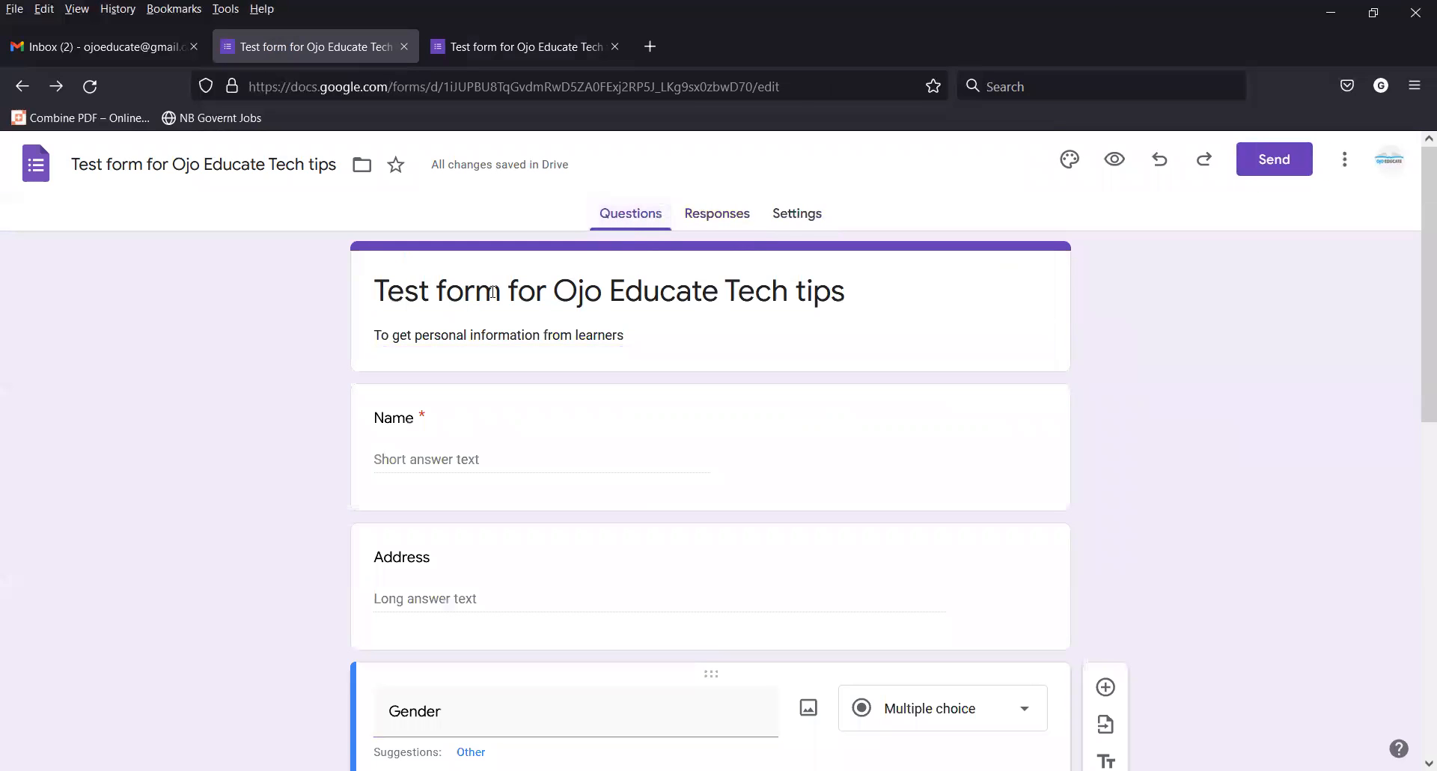
Stop accepting responses with the respondent message "We are no longer receiving response", and turn accepting responses back on.
{"action": "left_click", "coordinate": [737, 219]}
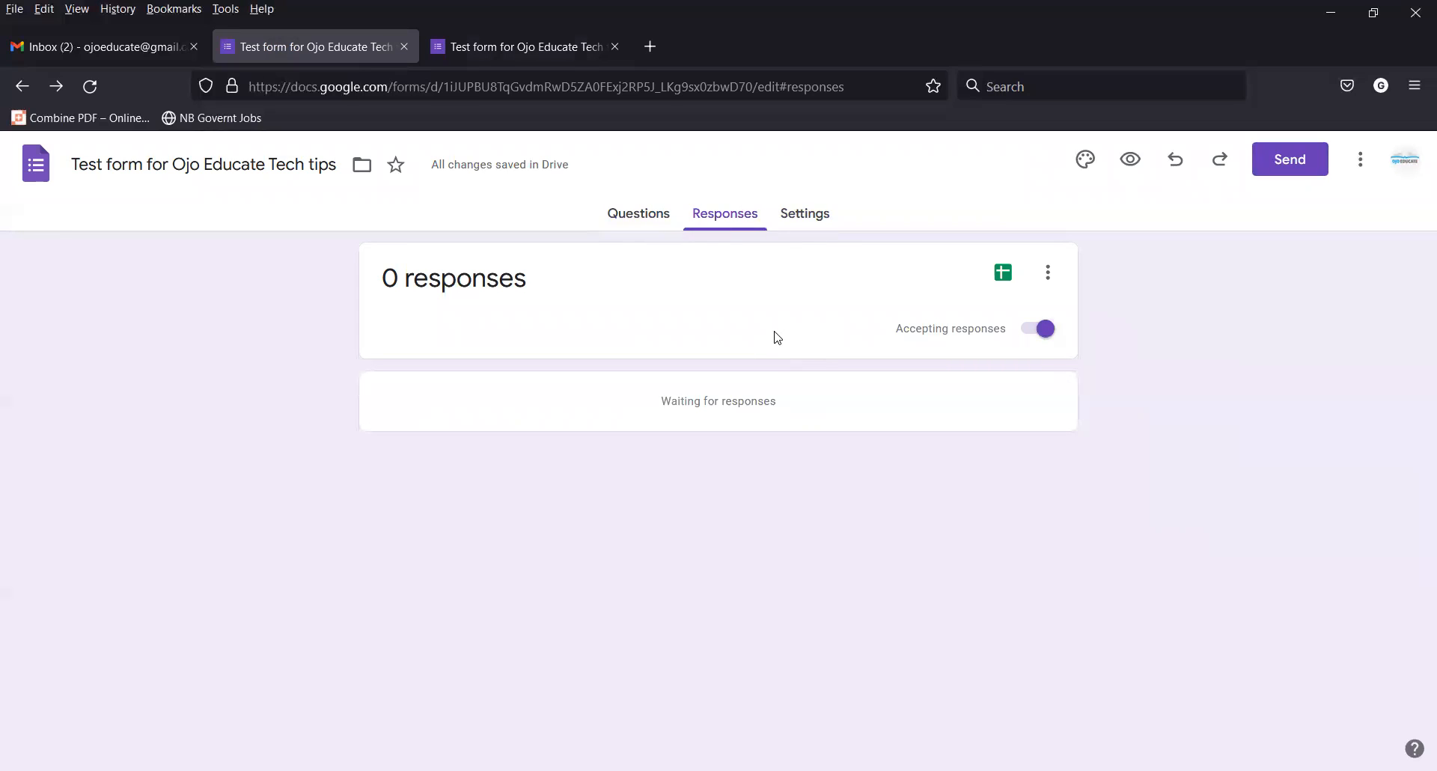
{"action": "left_click", "coordinate": [1025, 331]}
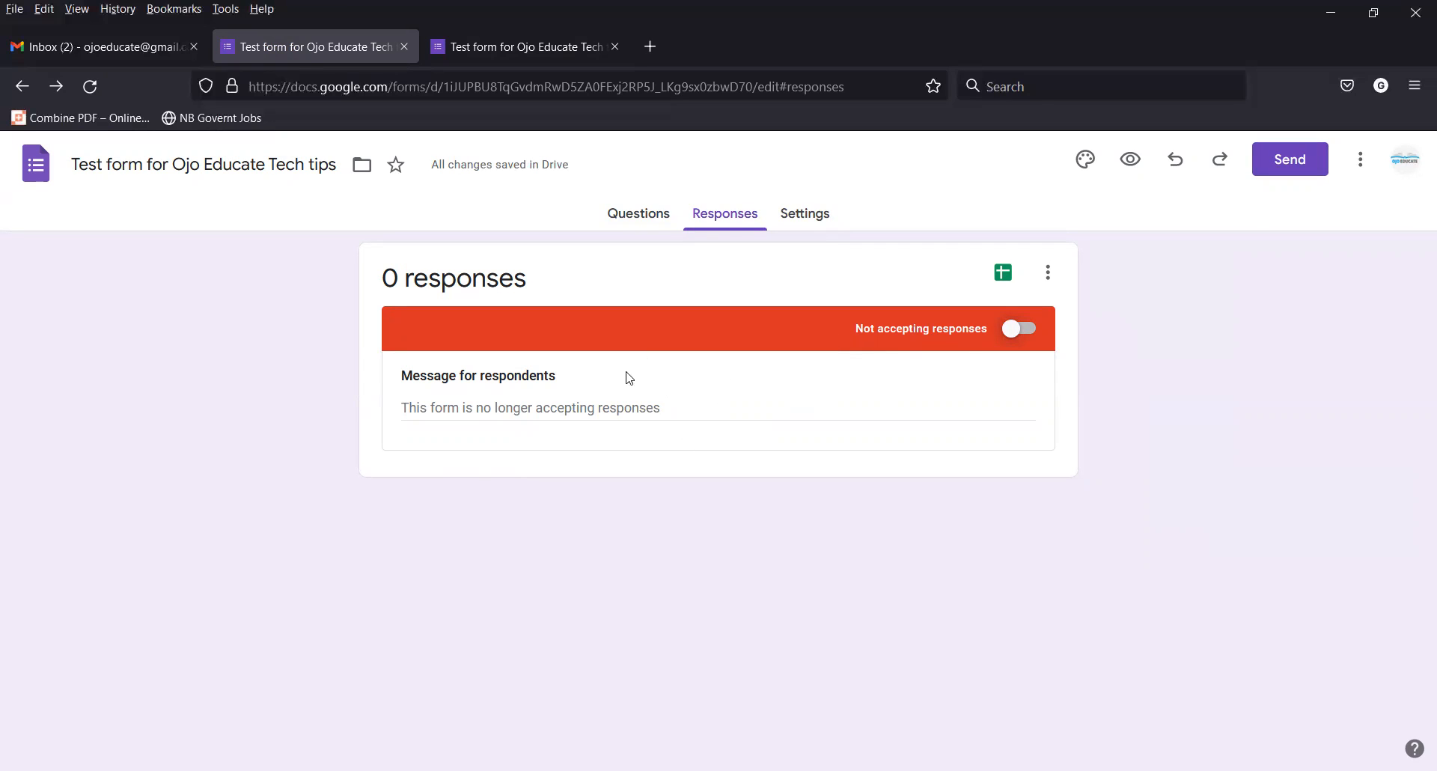
{"action": "left_click", "coordinate": [589, 407]}
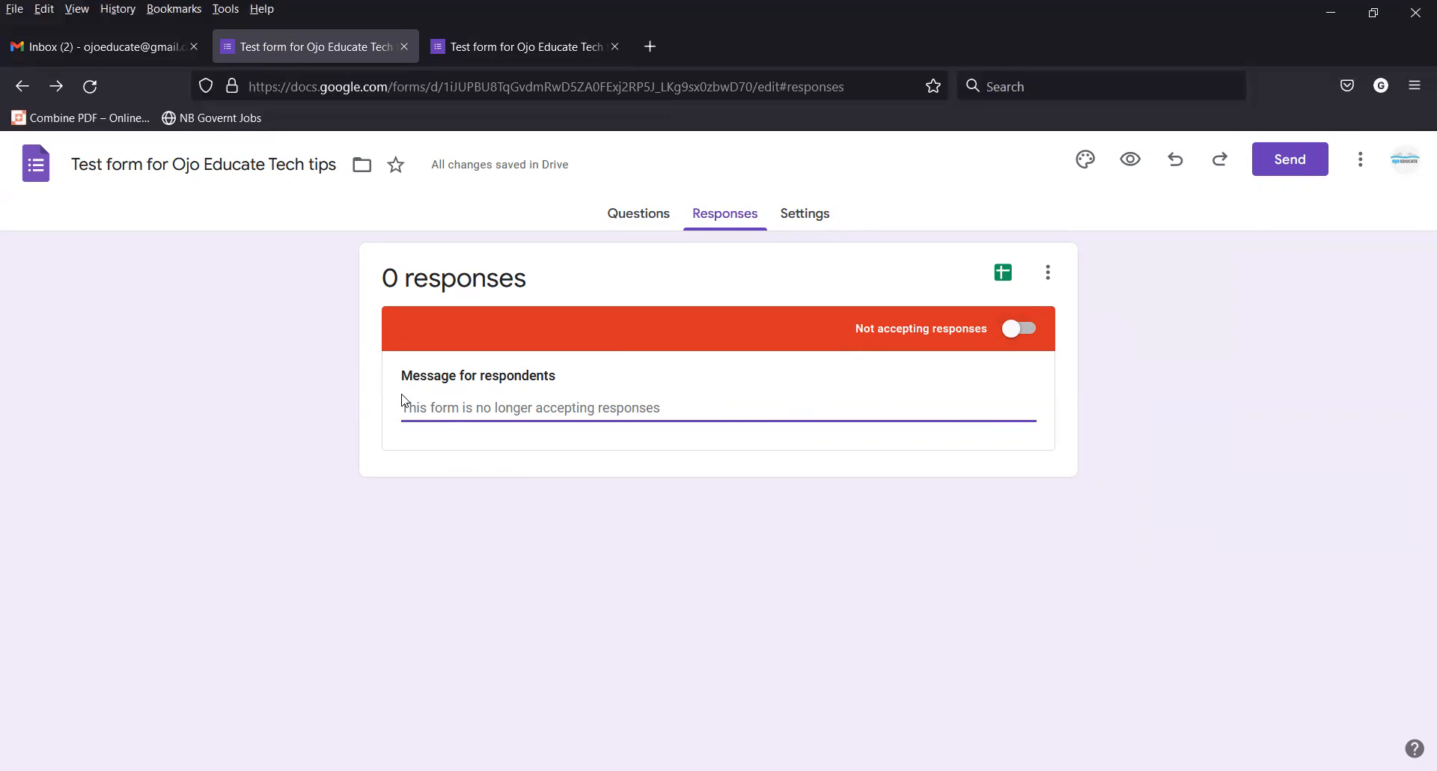
{"action": "type", "text": "We are"}
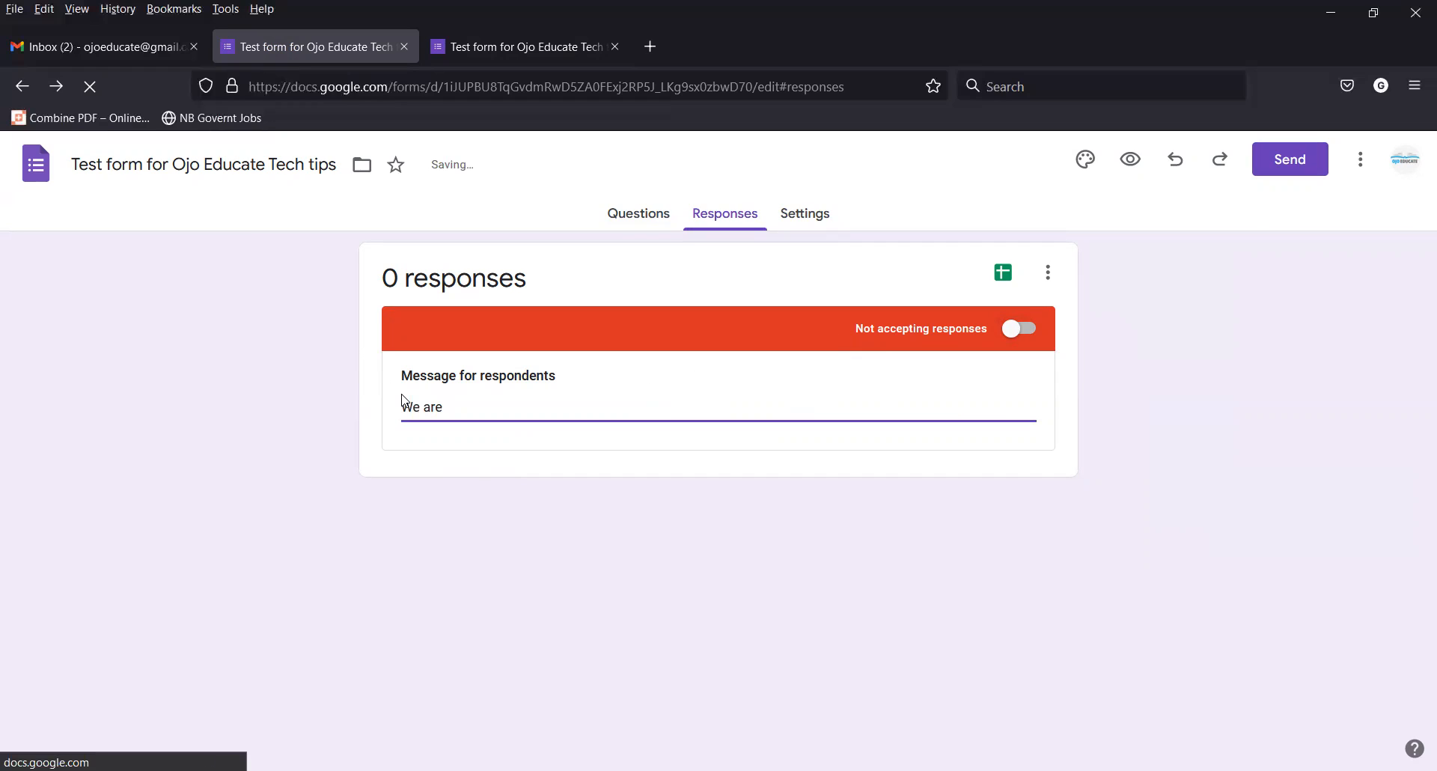
{"action": "type", "text": " no longer recei"}
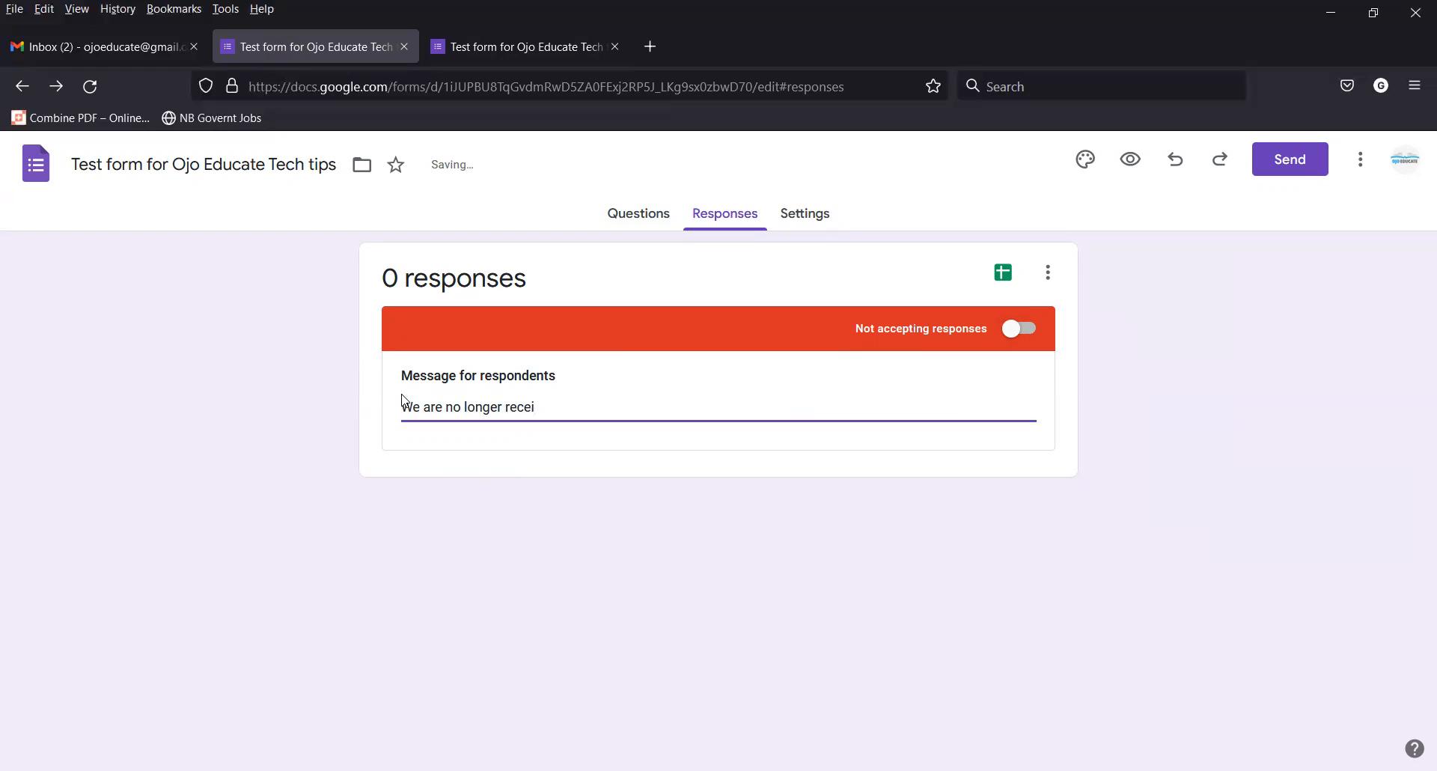
{"action": "type", "text": "ving response"}
{"action": "left_click", "coordinate": [1027, 330]}
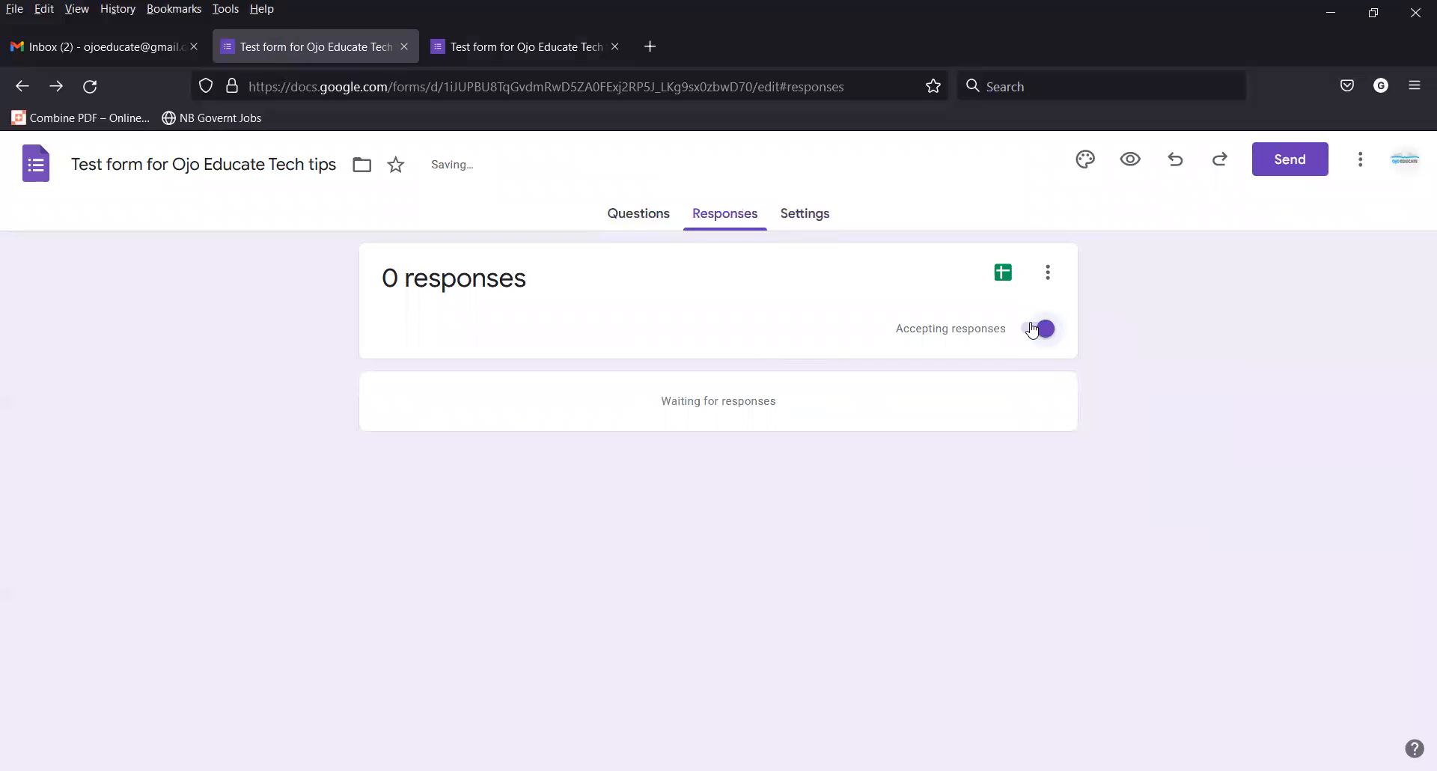
View the additional options available for managing the form's responses.
{"action": "left_click", "coordinate": [1048, 273]}
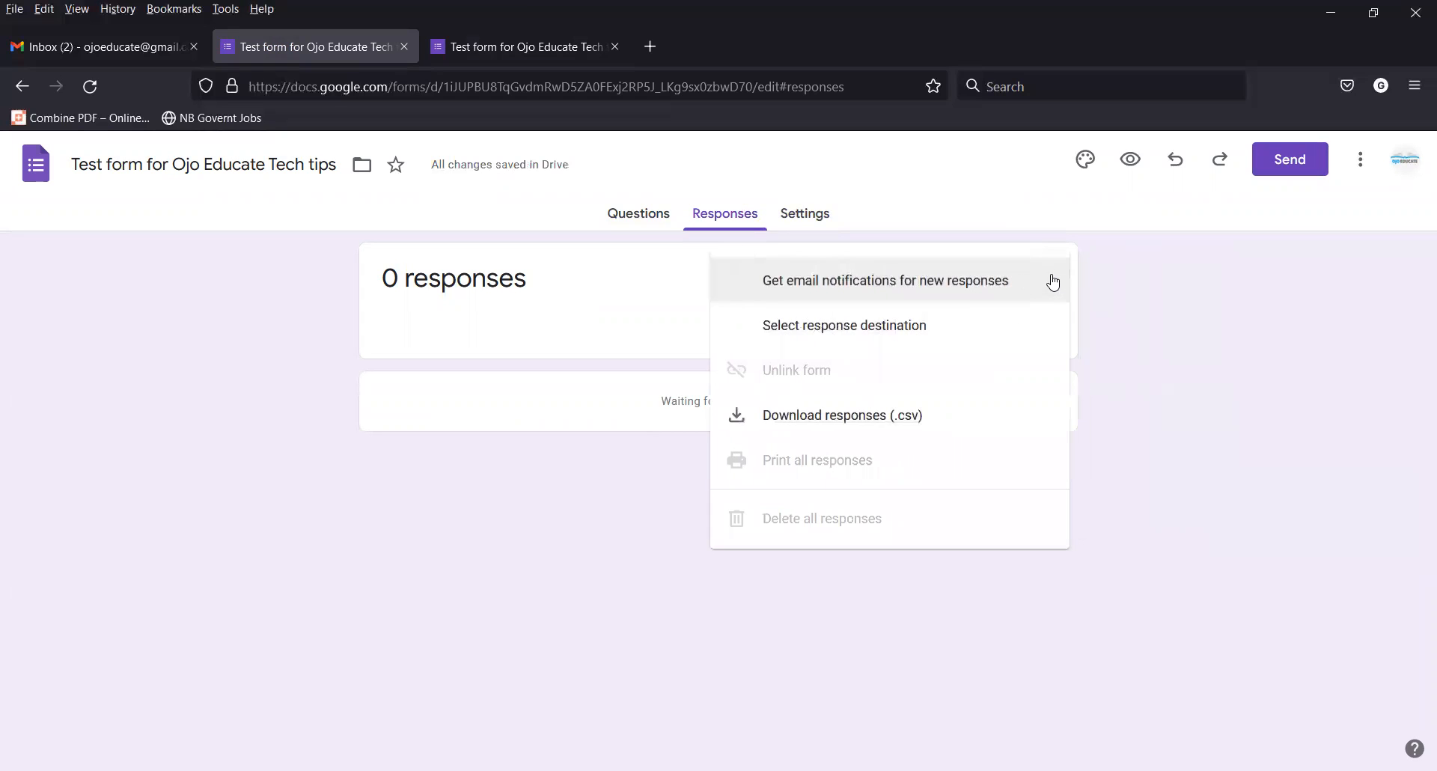
{"action": "left_click", "coordinate": [1141, 353]}
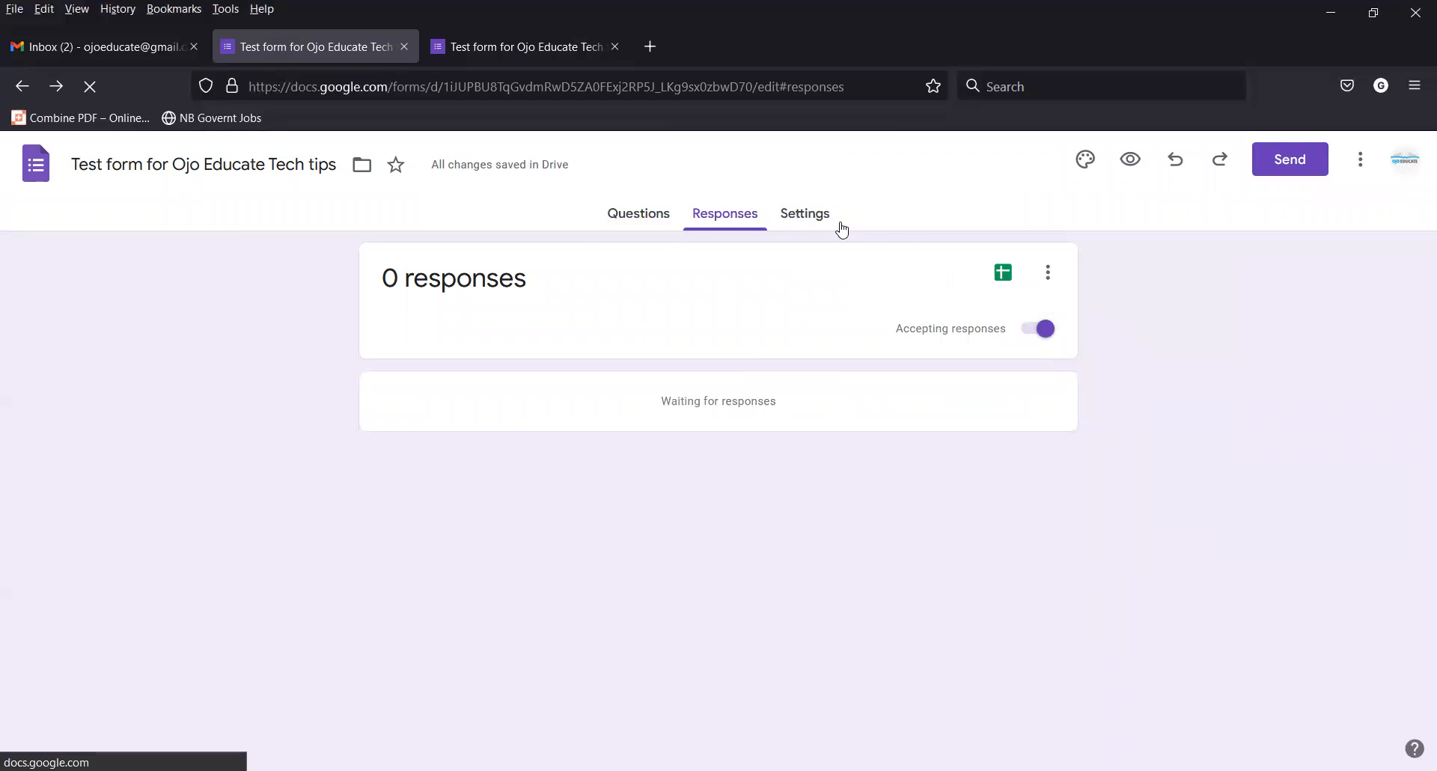
In the form's response settings, enable collecting email addresses and disable it again.
{"action": "left_click", "coordinate": [808, 218]}
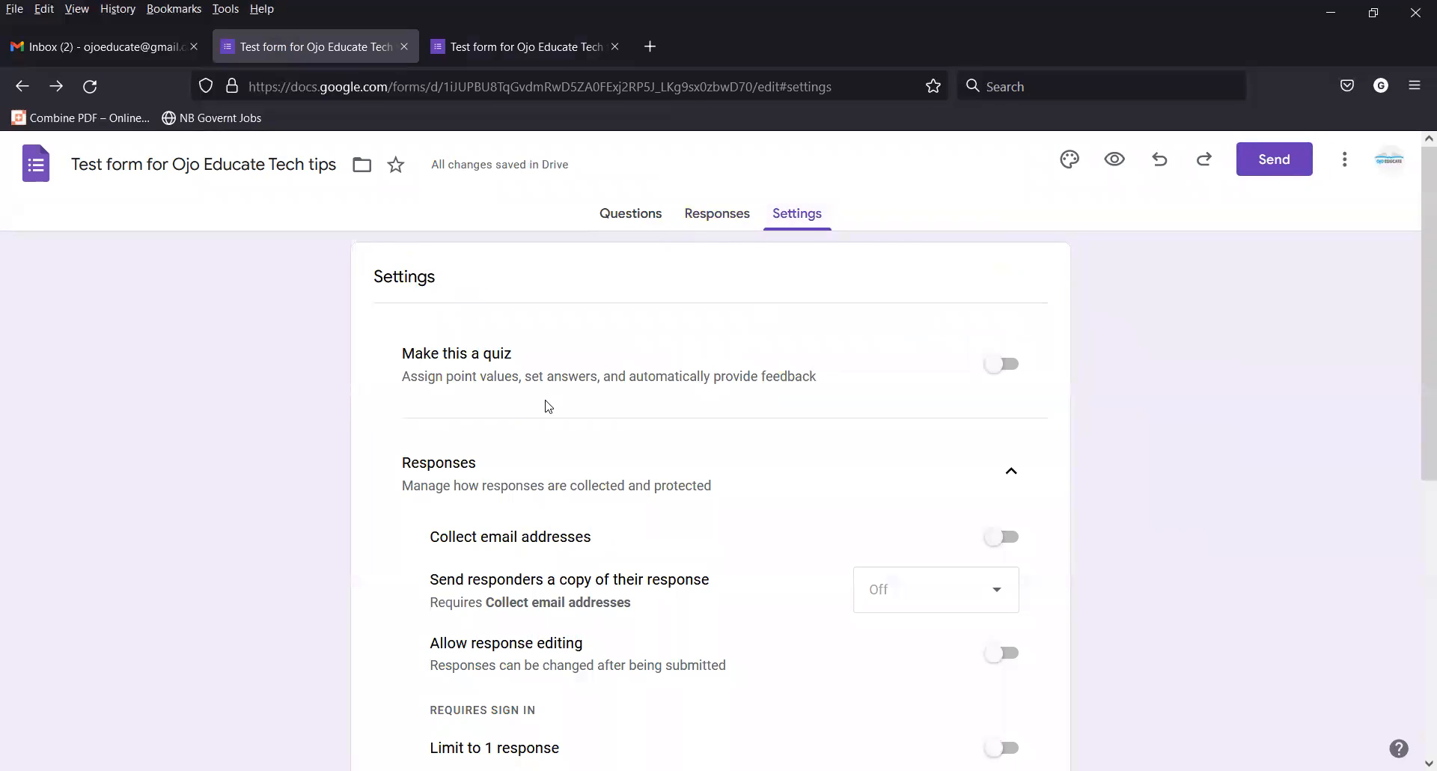
{"action": "scroll", "coordinate": [758, 454], "scroll_direction": "down", "scroll_amount": 2}
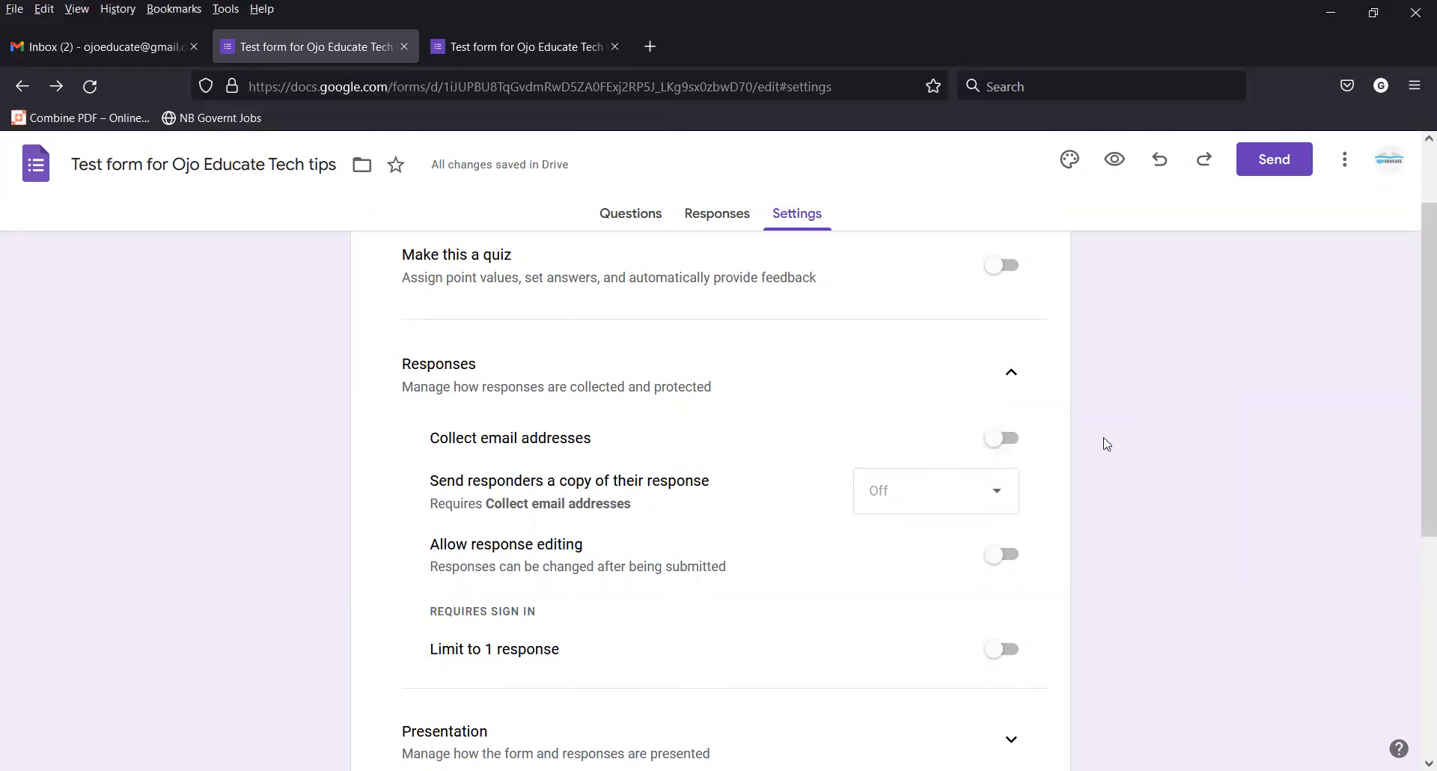
{"action": "left_click", "coordinate": [1016, 448]}
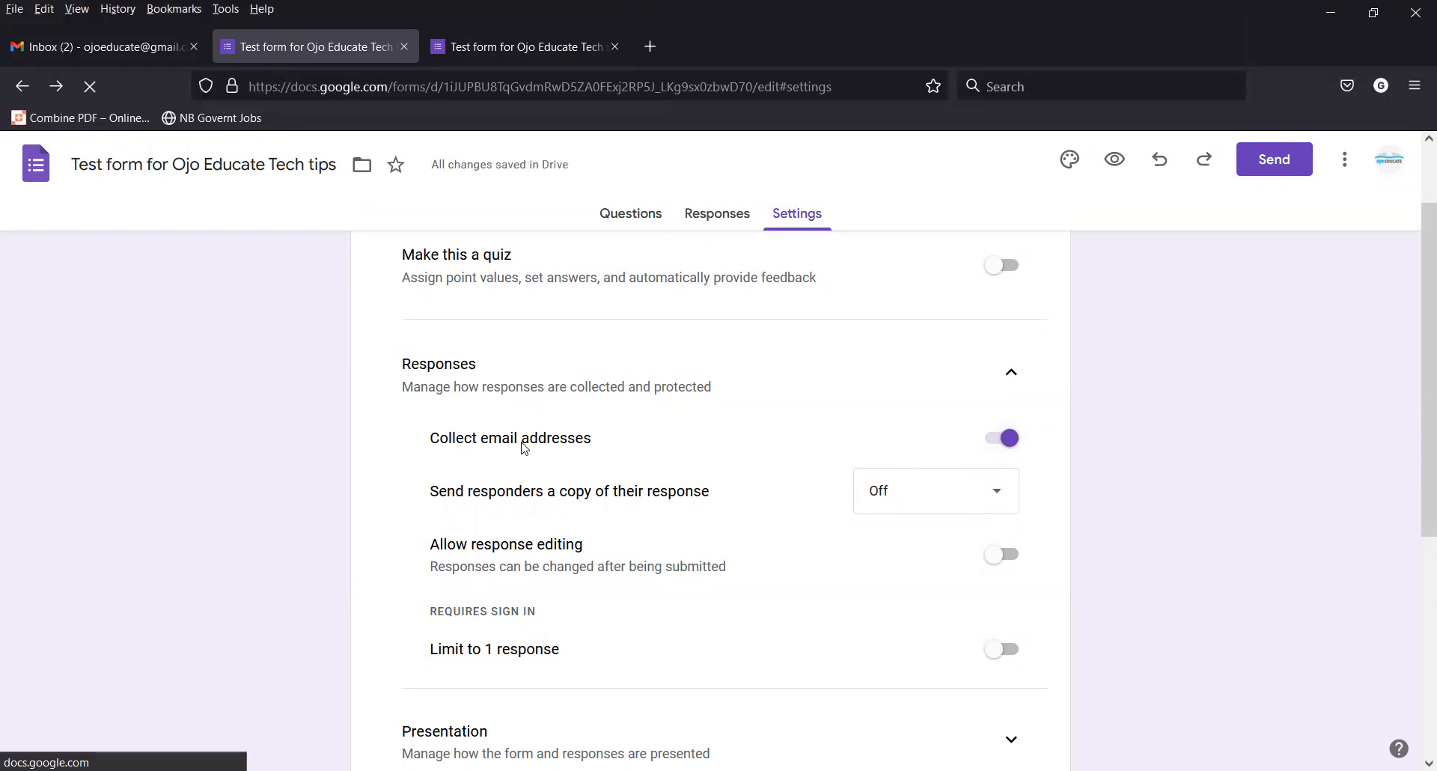
{"action": "left_click", "coordinate": [995, 445]}
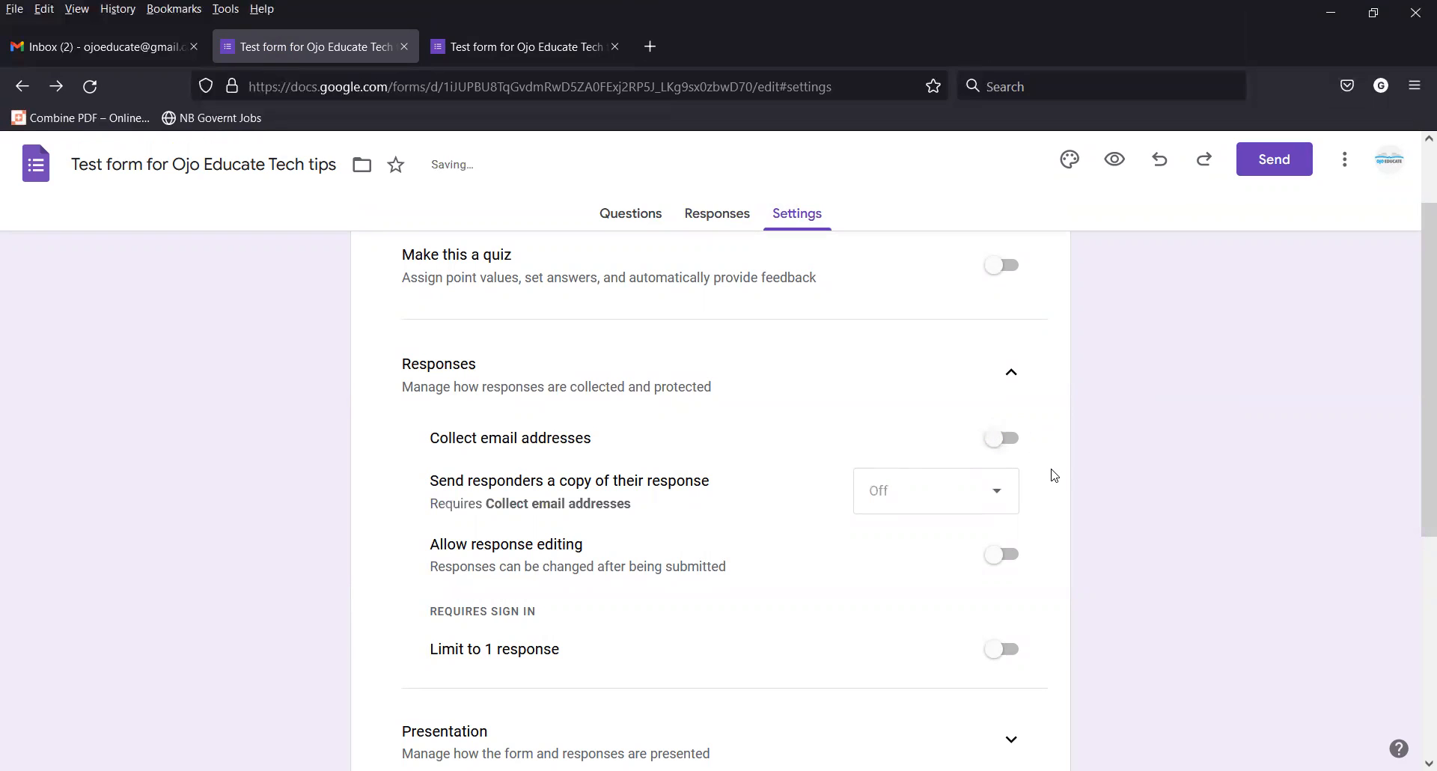
Allow respondents to edit their submitted responses and switch that setting off again.
{"action": "scroll", "coordinate": [1051, 471], "scroll_direction": "down", "scroll_amount": 3}
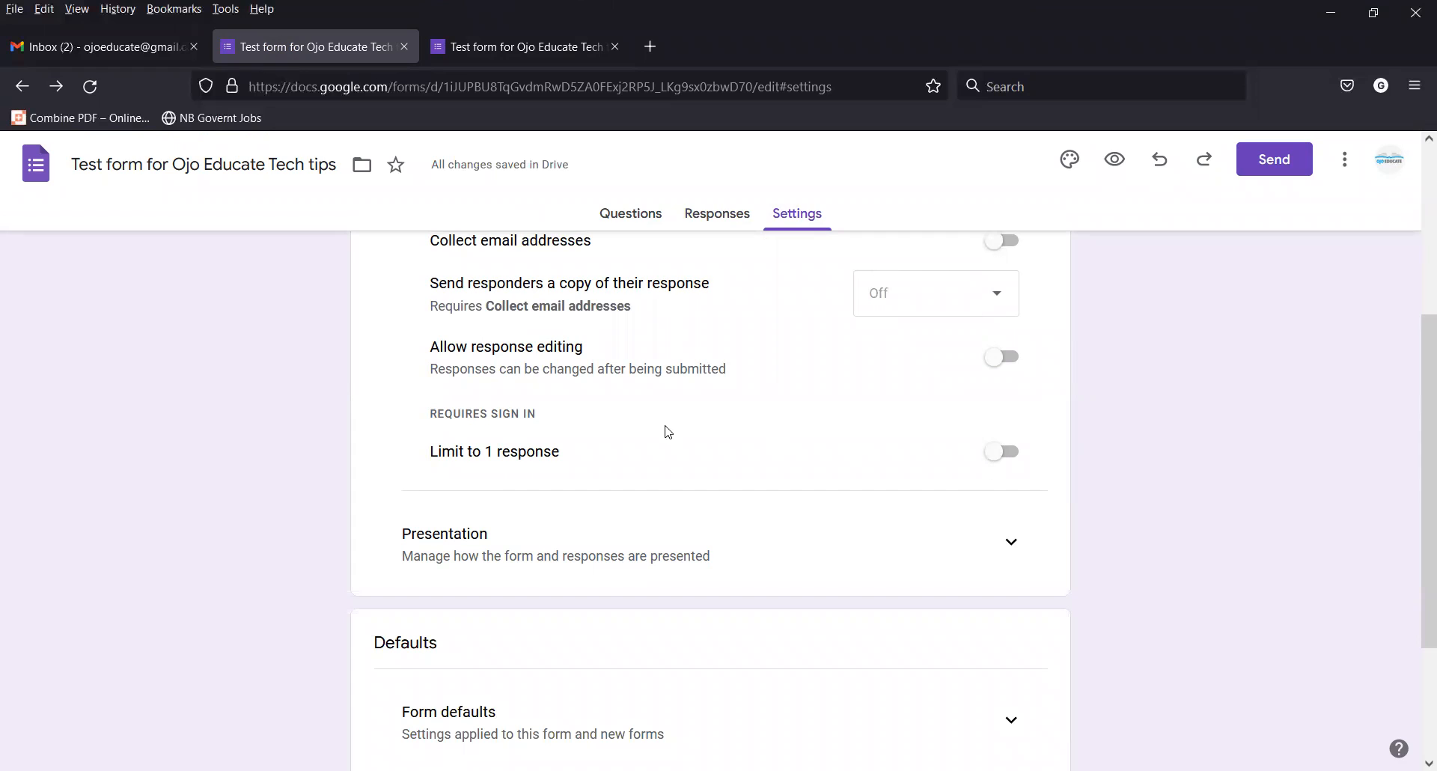
{"action": "left_click", "coordinate": [1001, 360]}
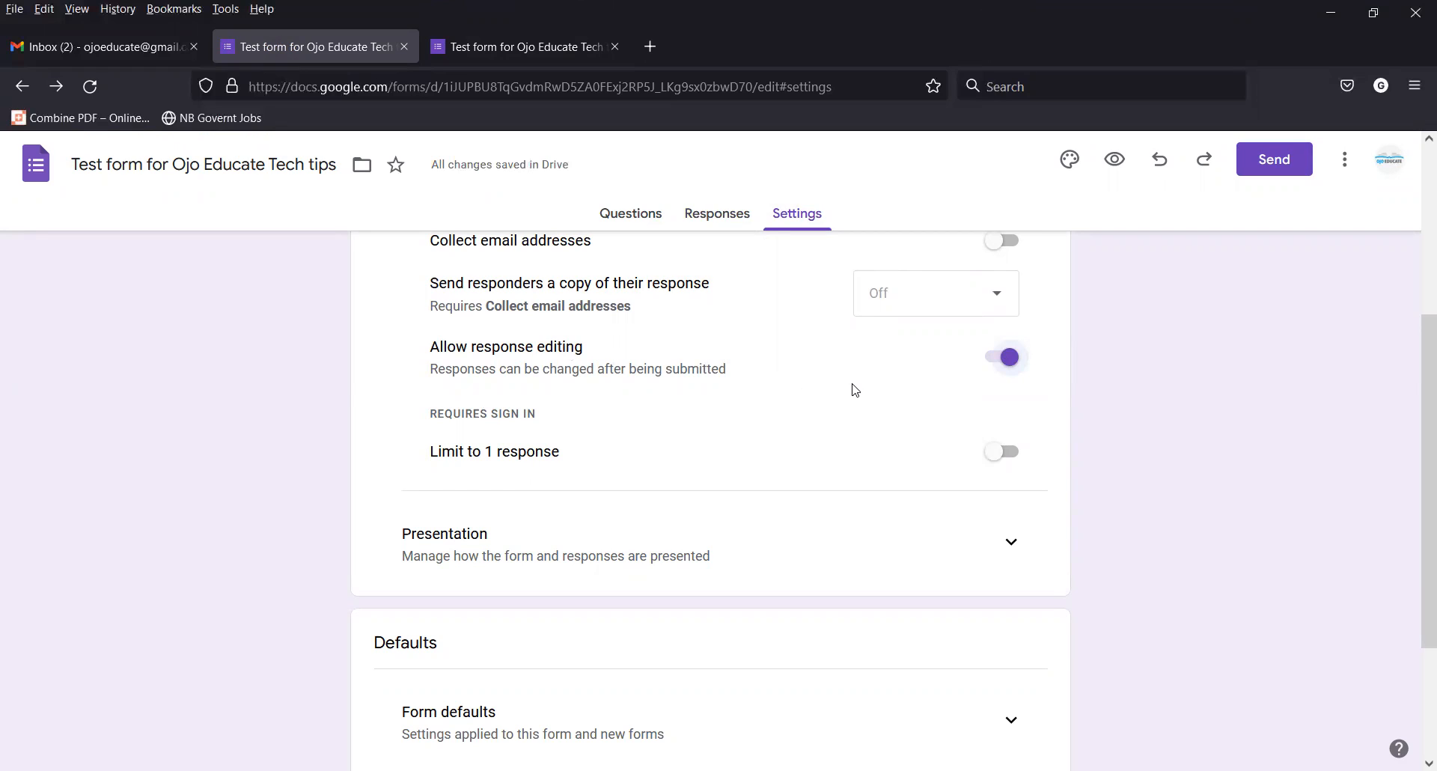
{"action": "left_click", "coordinate": [996, 361]}
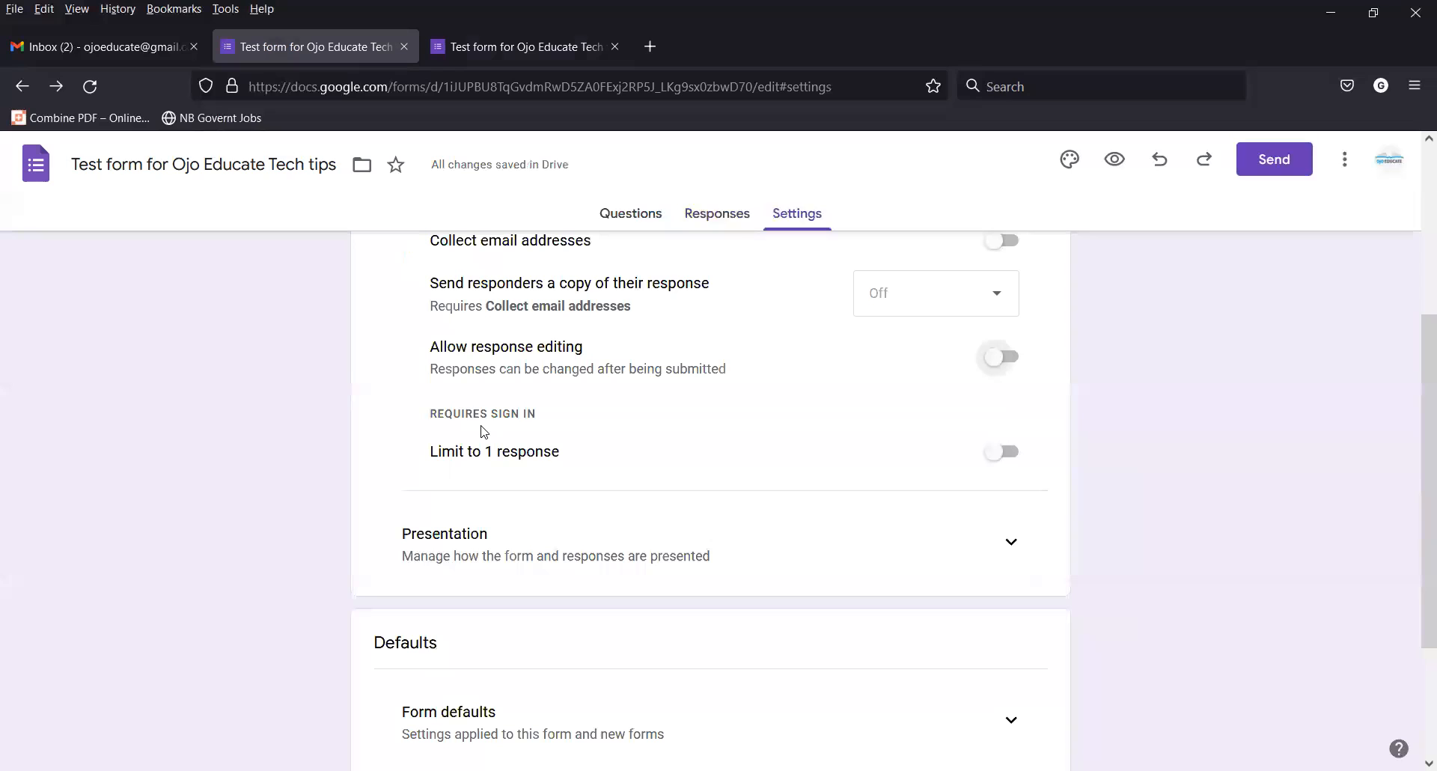
Limit respondents to 1 response and switch that restriction off again.
{"action": "left_click", "coordinate": [1006, 456]}
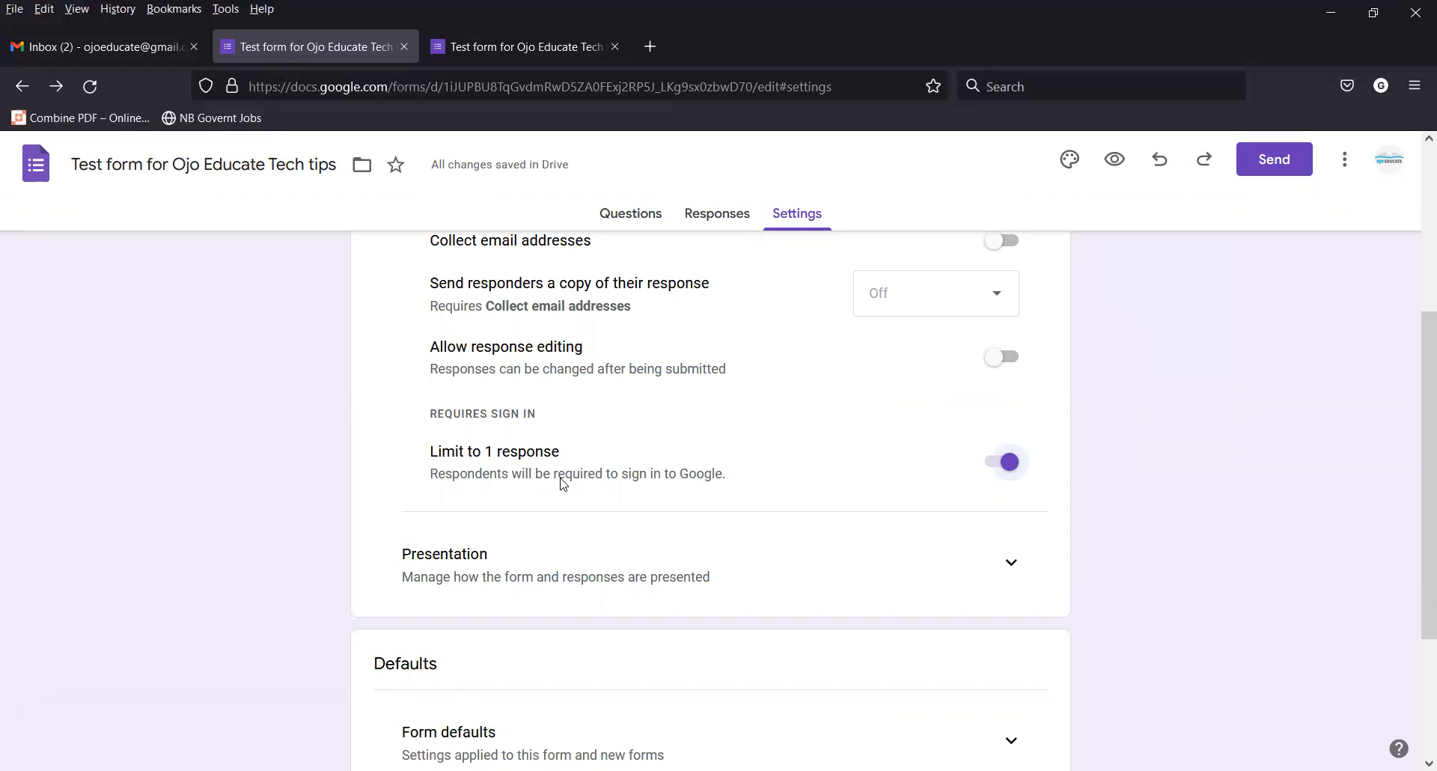
{"action": "left_click", "coordinate": [993, 470]}
Review the form's presentation settings, including the form display, after-submission and restriction options.
{"action": "scroll", "coordinate": [985, 479], "scroll_direction": "down", "scroll_amount": 2}
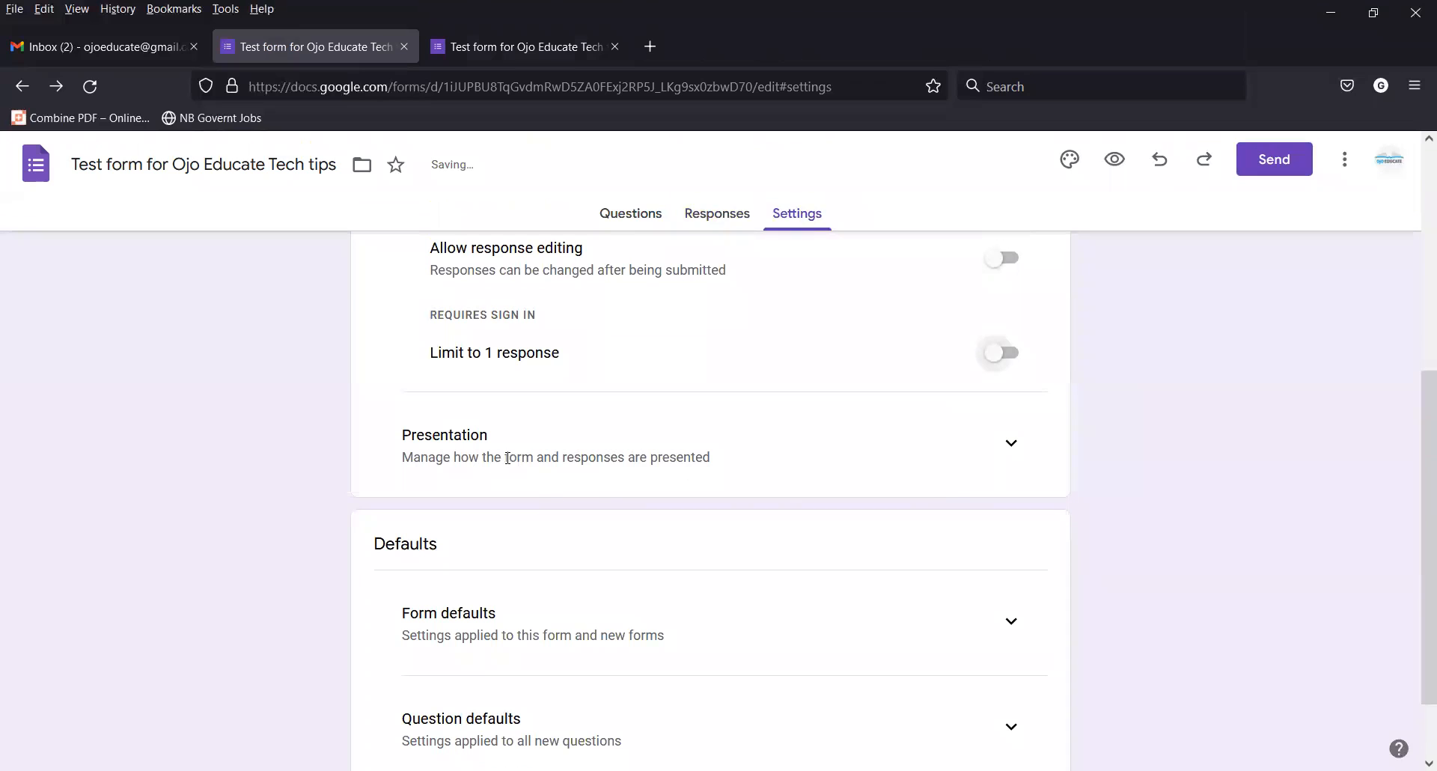
{"action": "left_click", "coordinate": [1014, 446]}
{"action": "scroll", "coordinate": [859, 508], "scroll_direction": "down", "scroll_amount": 4}
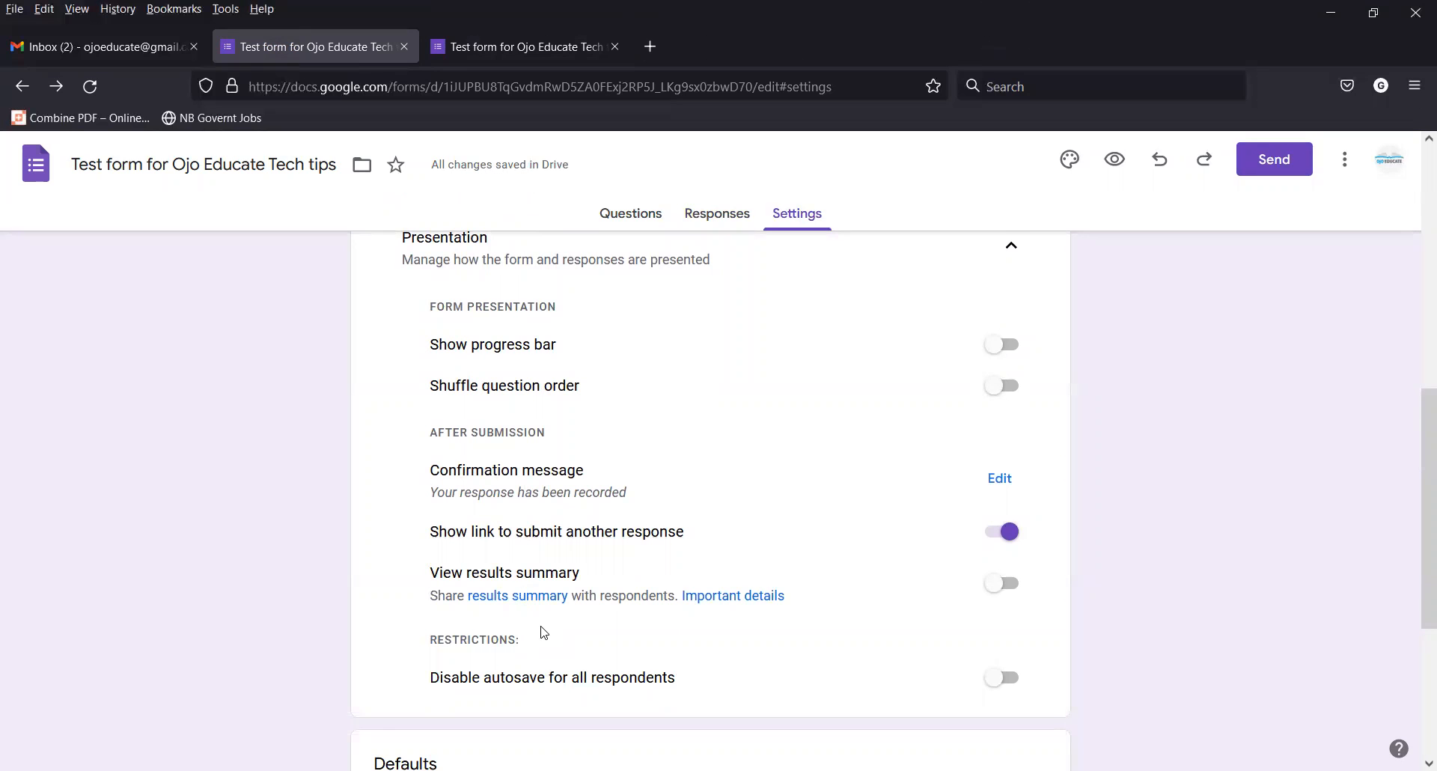
{"action": "scroll", "coordinate": [761, 453], "scroll_direction": "down", "scroll_amount": 6}
{"action": "scroll", "coordinate": [767, 475], "scroll_direction": "up", "scroll_amount": 7}
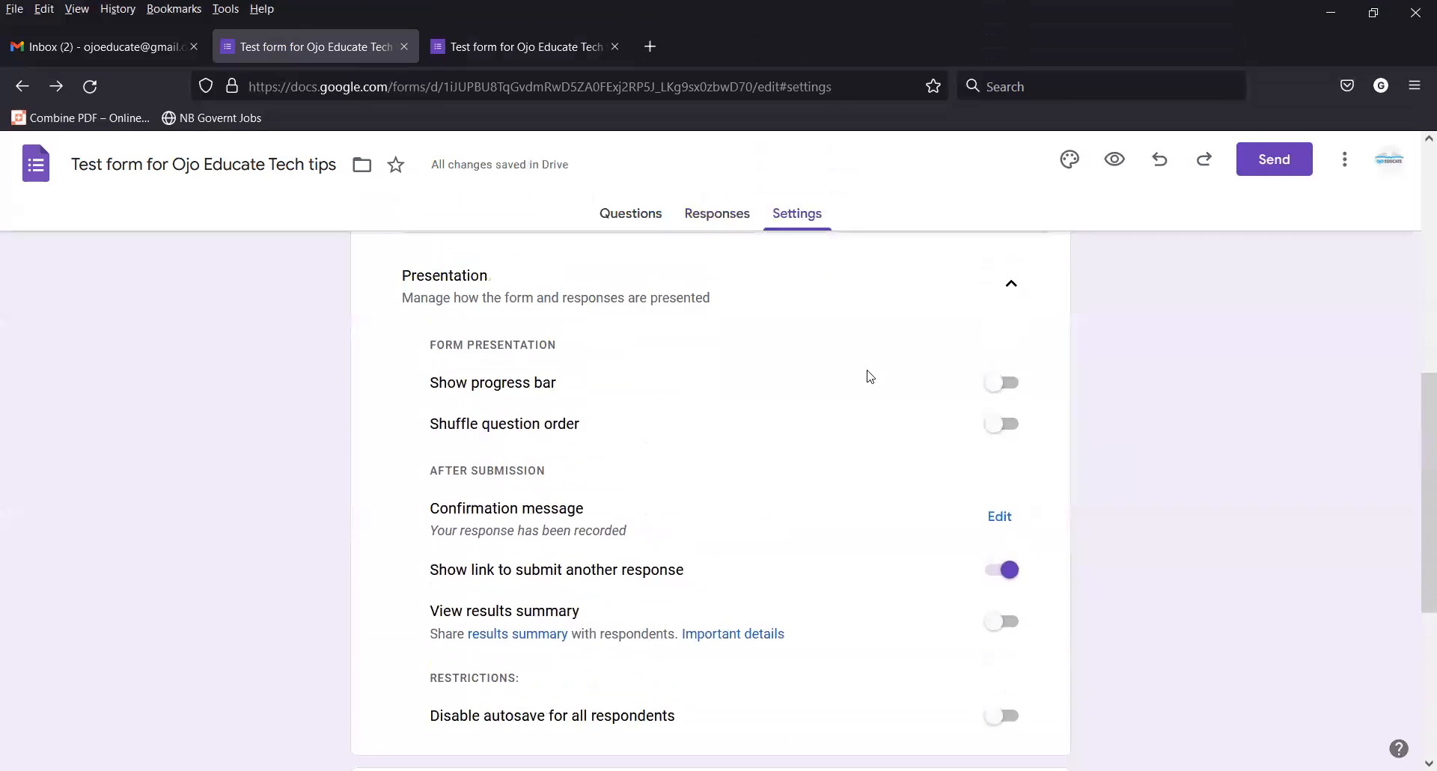
{"action": "scroll", "coordinate": [868, 376], "scroll_direction": "up", "scroll_amount": 8}
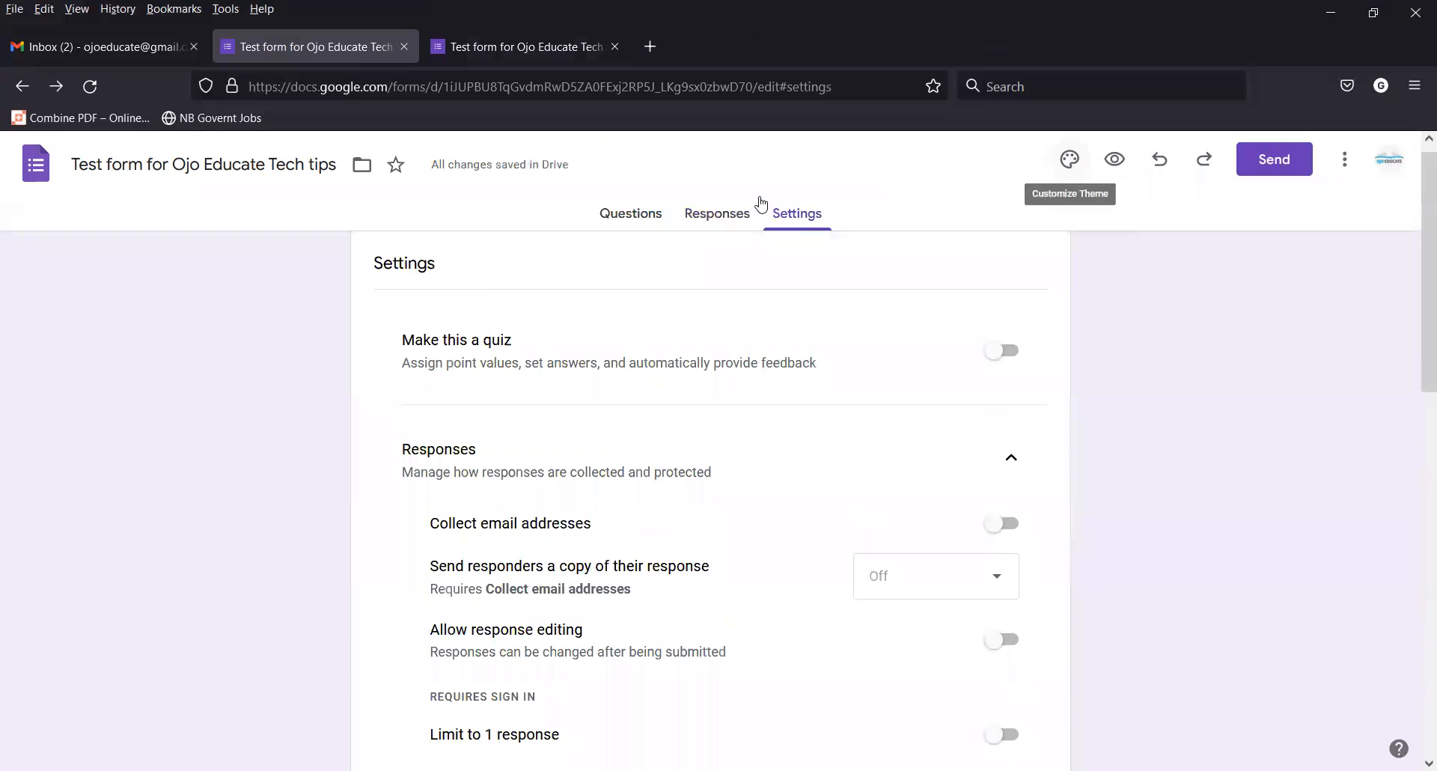
Return to the questions, open the theme's header image chooser, and examine the Work and School images plus the upload and photo sources.
{"action": "left_click", "coordinate": [648, 219]}
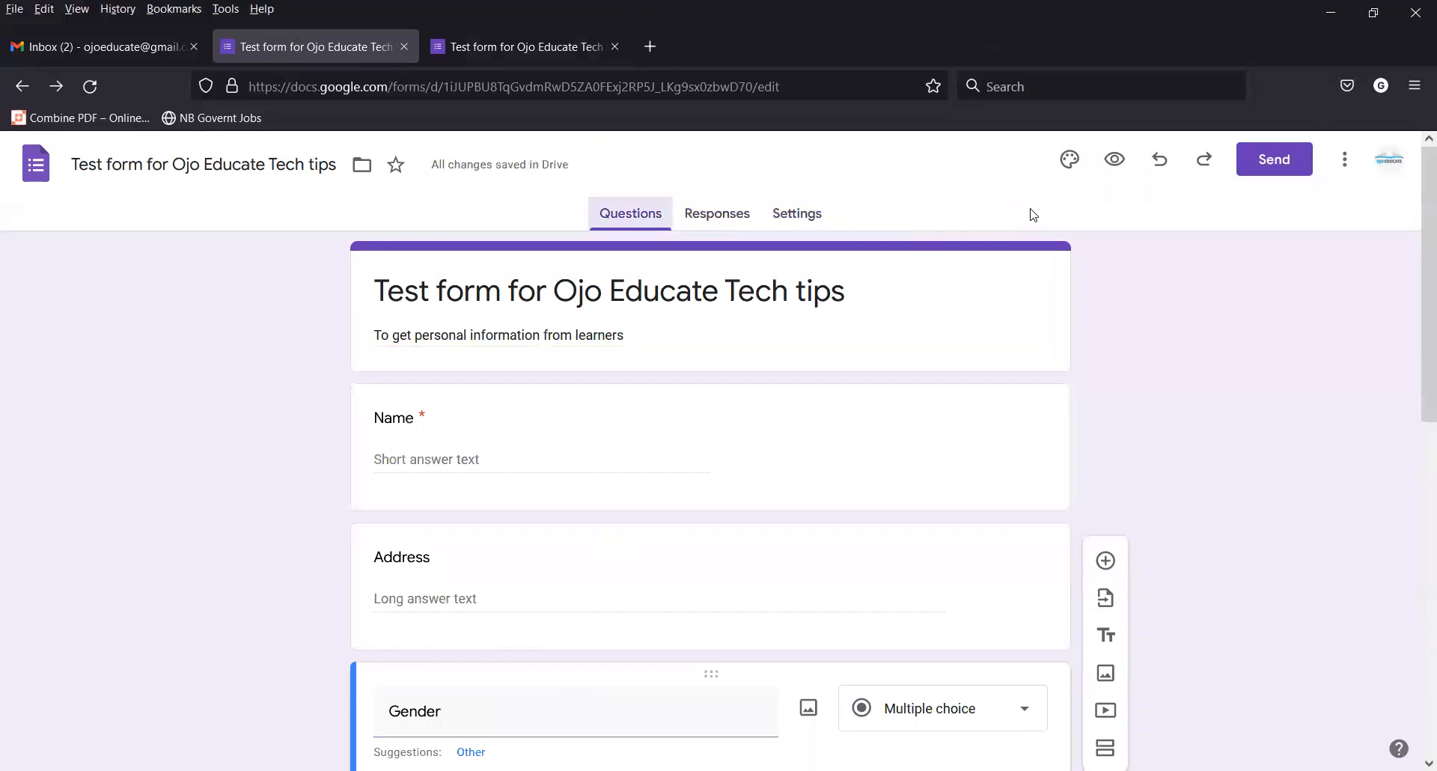
{"action": "left_click", "coordinate": [1069, 166]}
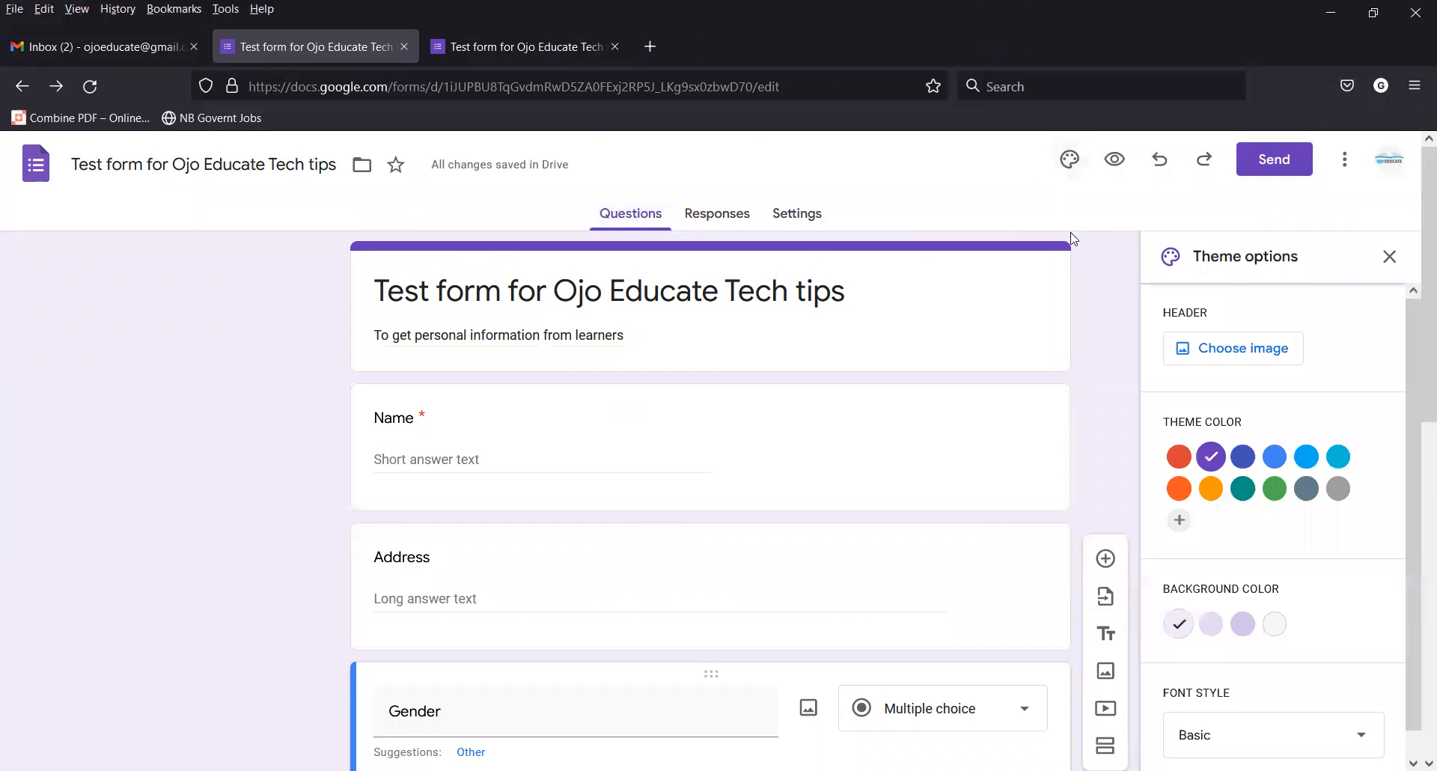
{"action": "left_click", "coordinate": [1251, 357]}
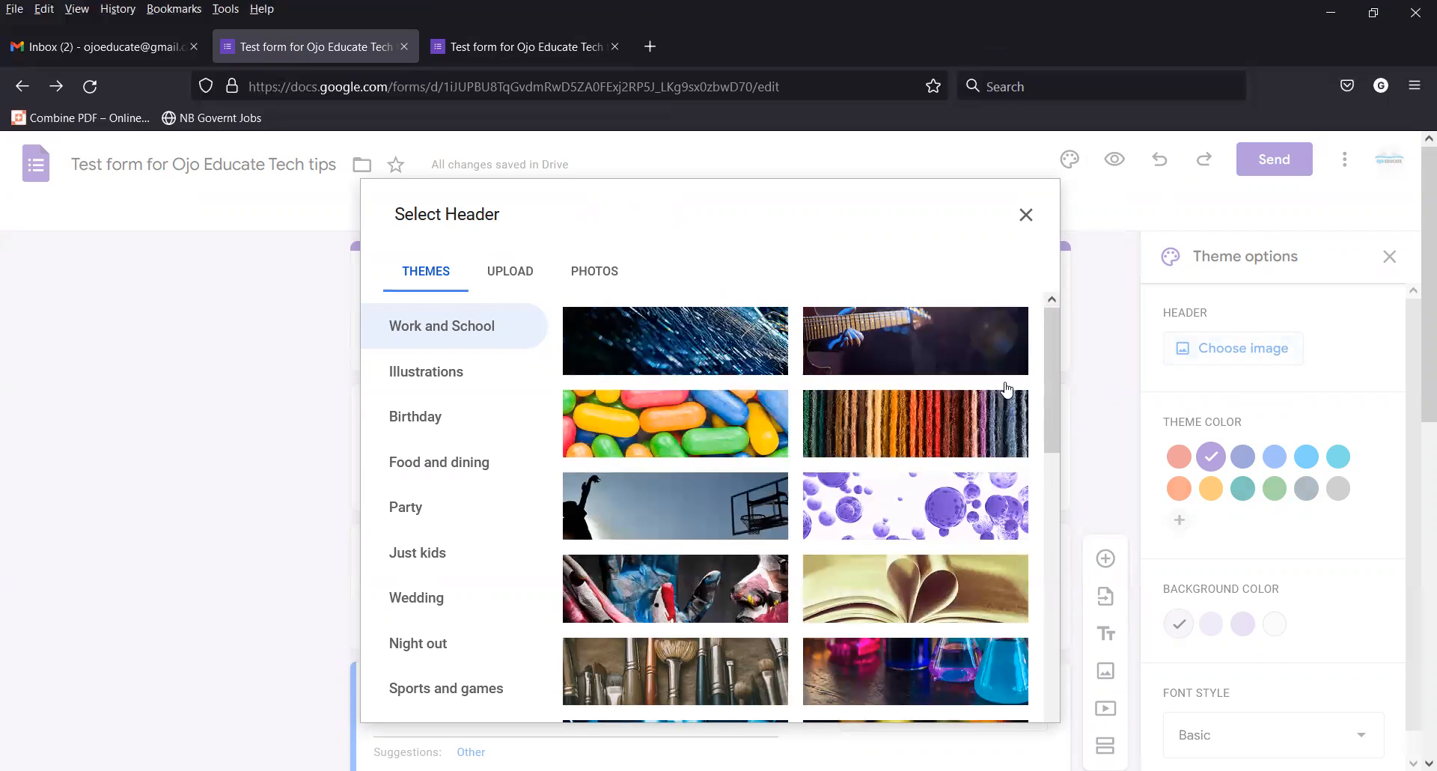
{"action": "scroll", "coordinate": [942, 587], "scroll_direction": "down", "scroll_amount": 4}
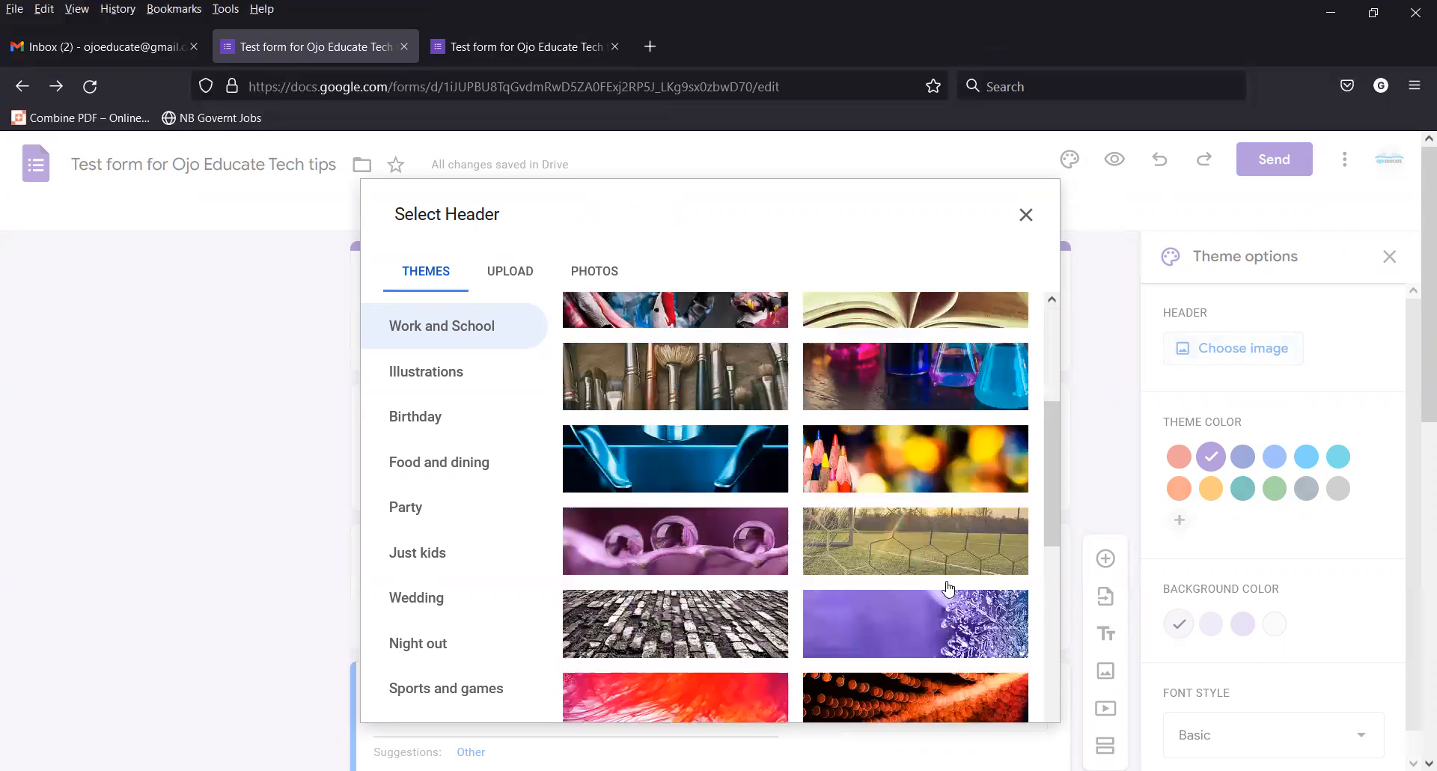
{"action": "scroll", "coordinate": [926, 458], "scroll_direction": "down", "scroll_amount": 6}
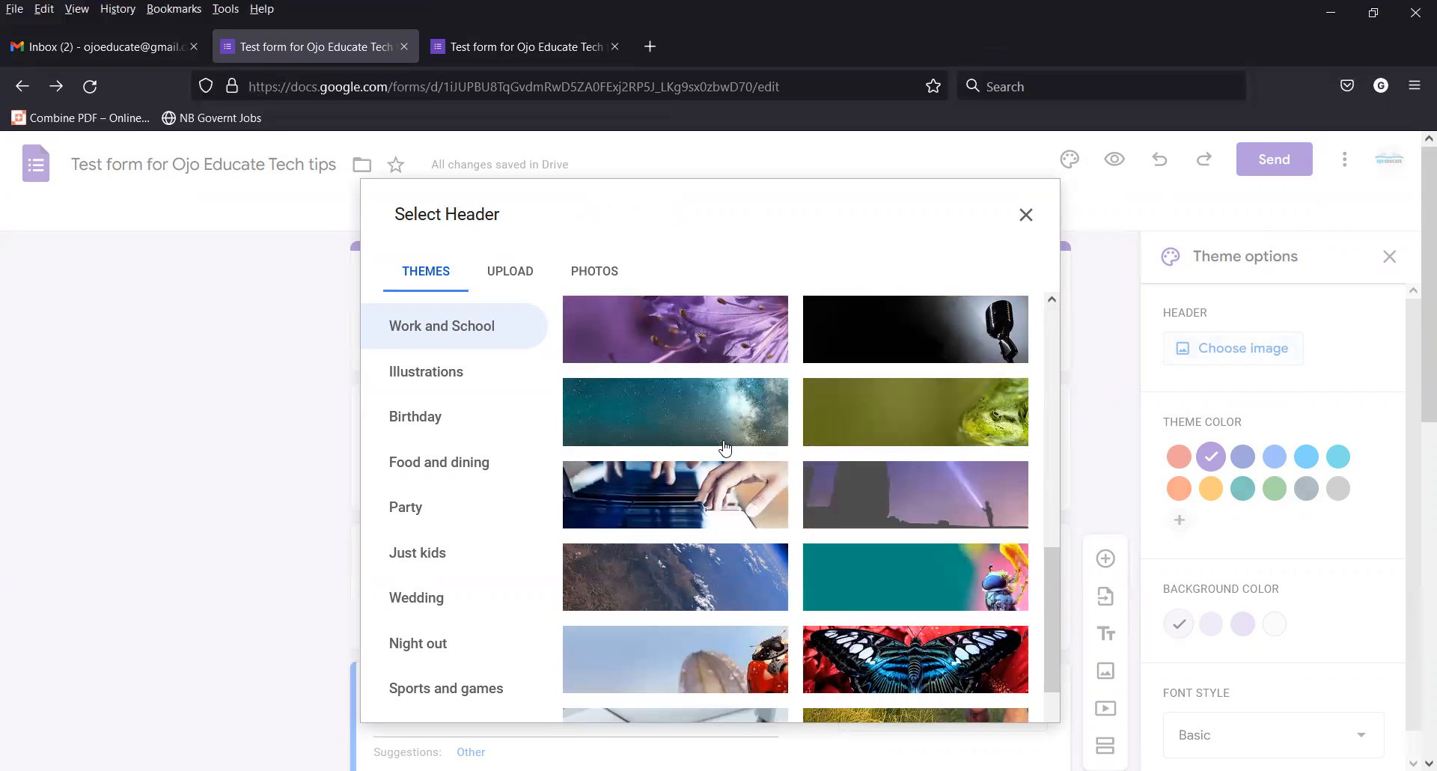
{"action": "scroll", "coordinate": [703, 441], "scroll_direction": "down", "scroll_amount": 4}
{"action": "scroll", "coordinate": [699, 434], "scroll_direction": "up", "scroll_amount": 5}
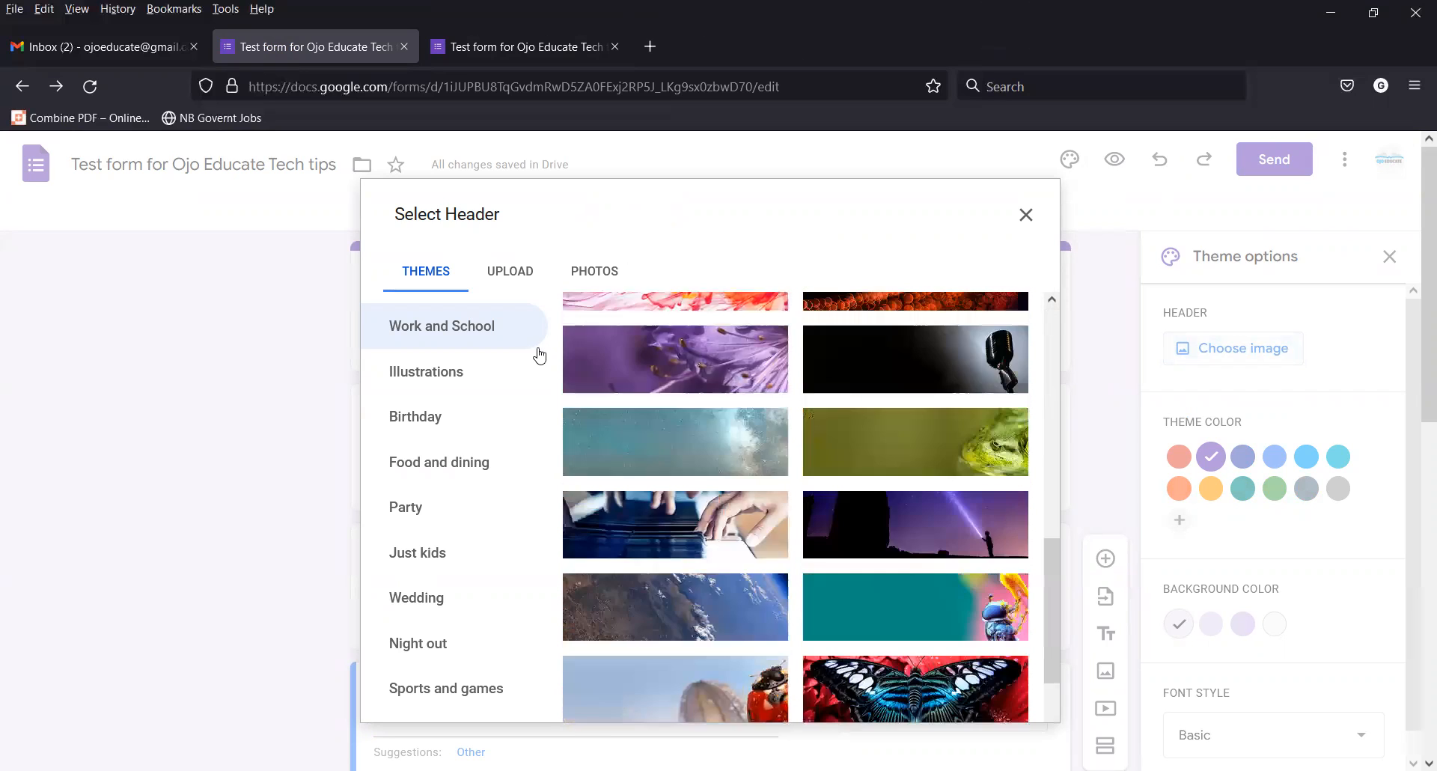
{"action": "left_click", "coordinate": [514, 284]}
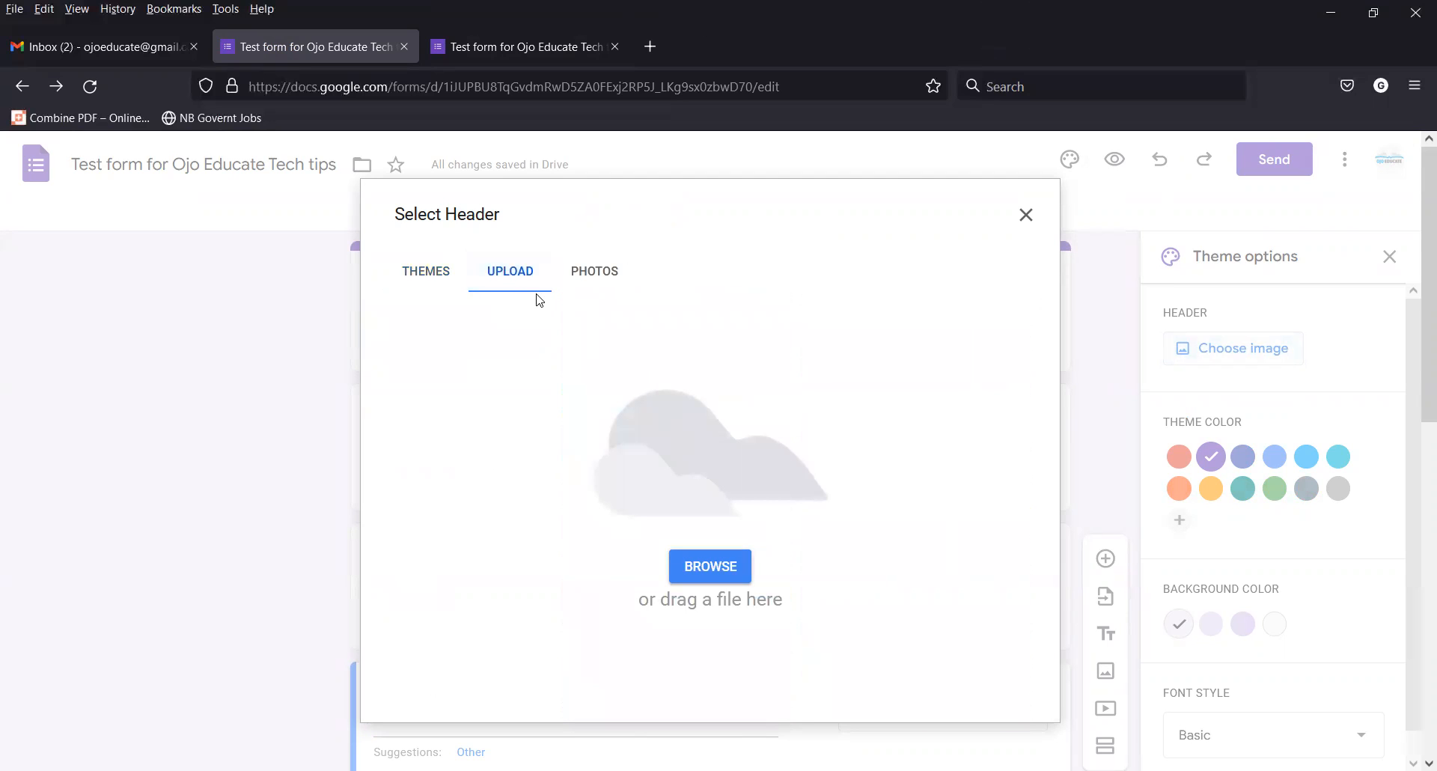
{"action": "left_click", "coordinate": [597, 273]}
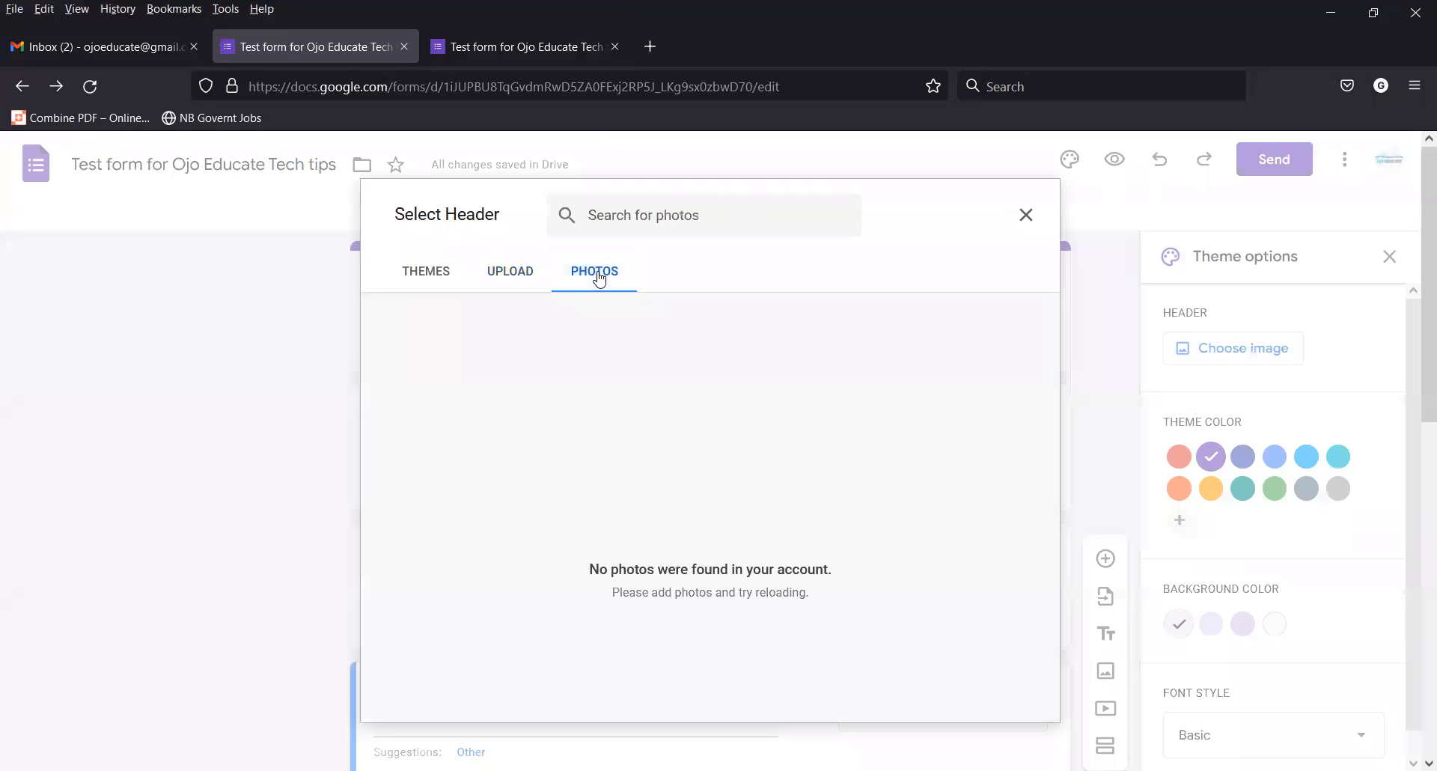
Insert the guitar player image from the Work and School themes as the form's header.
{"action": "left_click", "coordinate": [458, 277]}
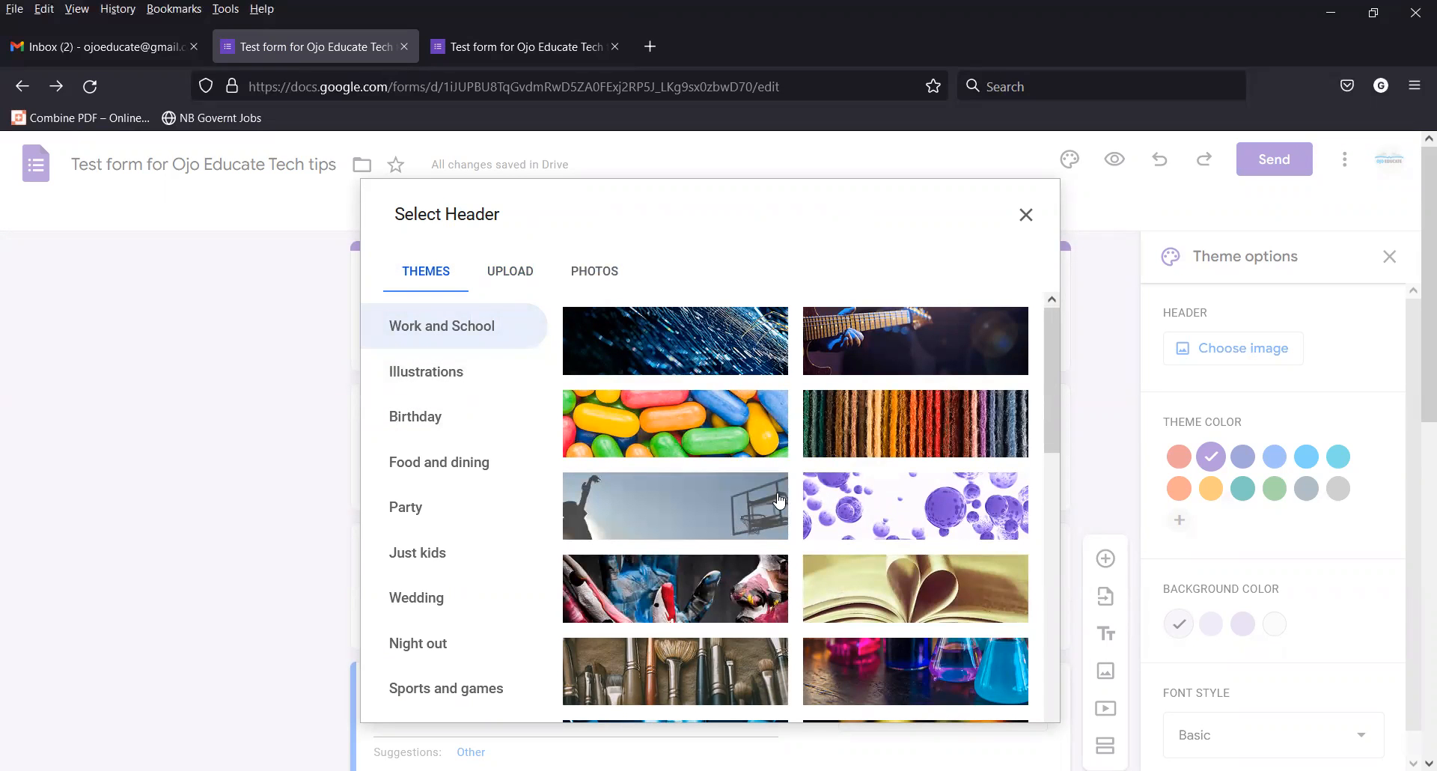
{"action": "left_click", "coordinate": [947, 362]}
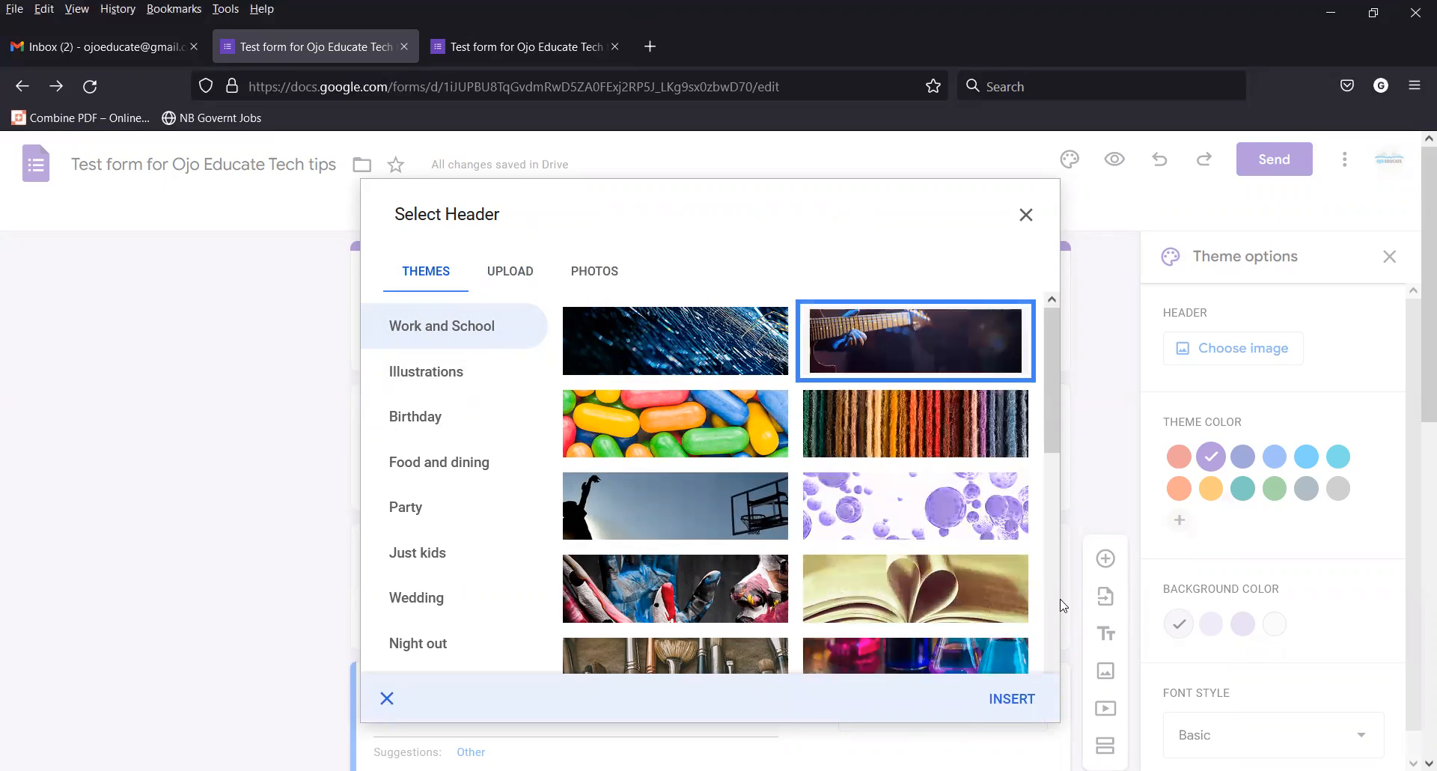
{"action": "left_click", "coordinate": [1022, 702]}
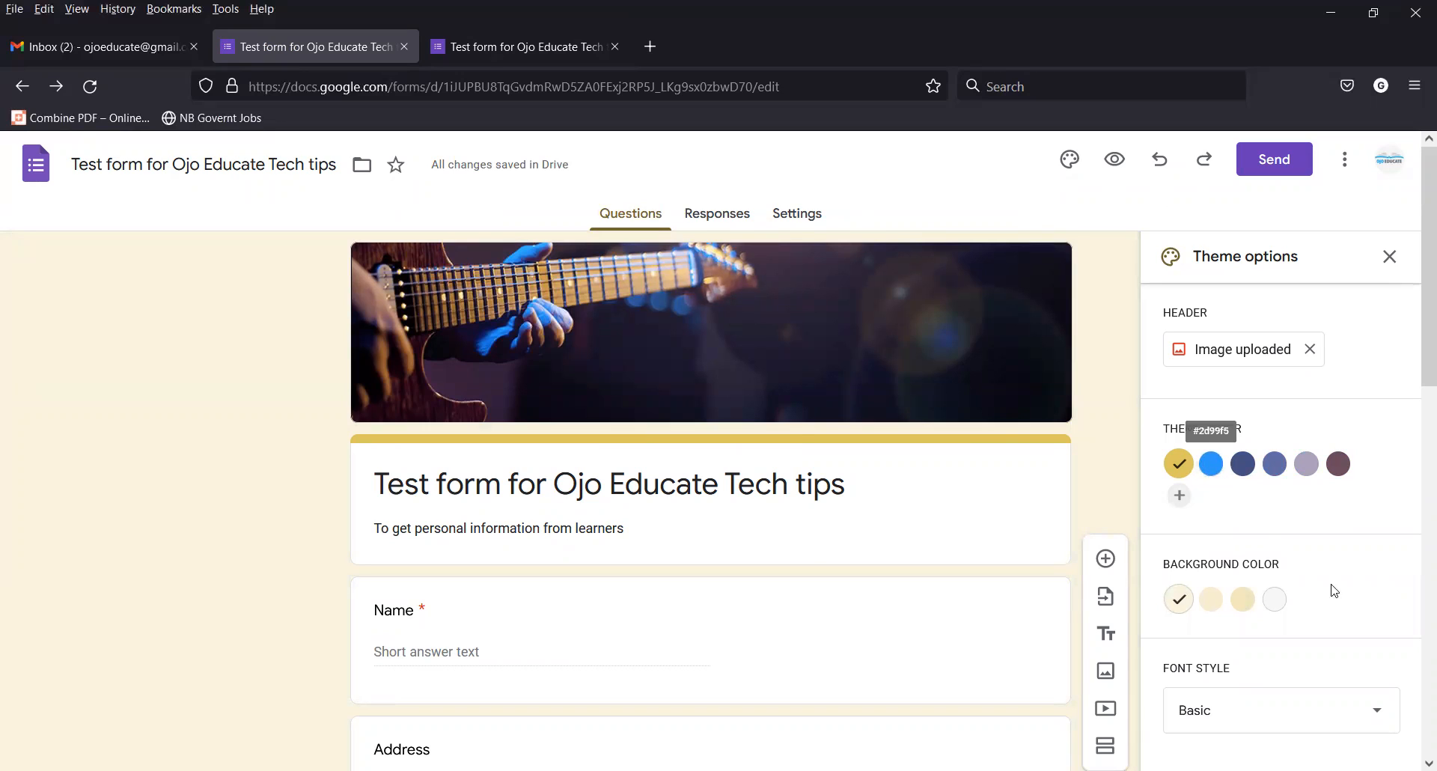
Try the bright blue #2d99f5 theme color, and set the form's theme color to the muted blue-violet swatch.
{"action": "left_click", "coordinate": [1211, 464]}
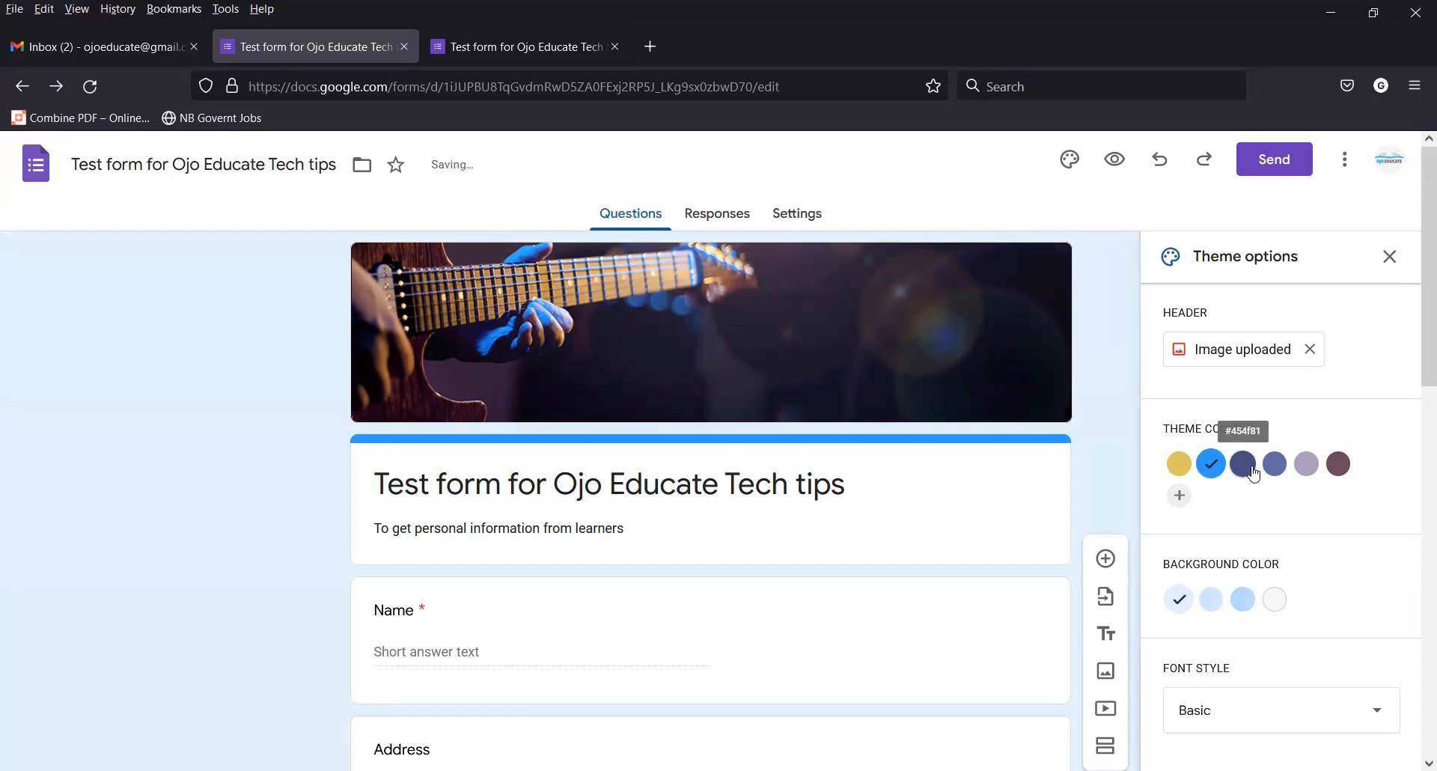
{"action": "left_click", "coordinate": [1275, 465]}
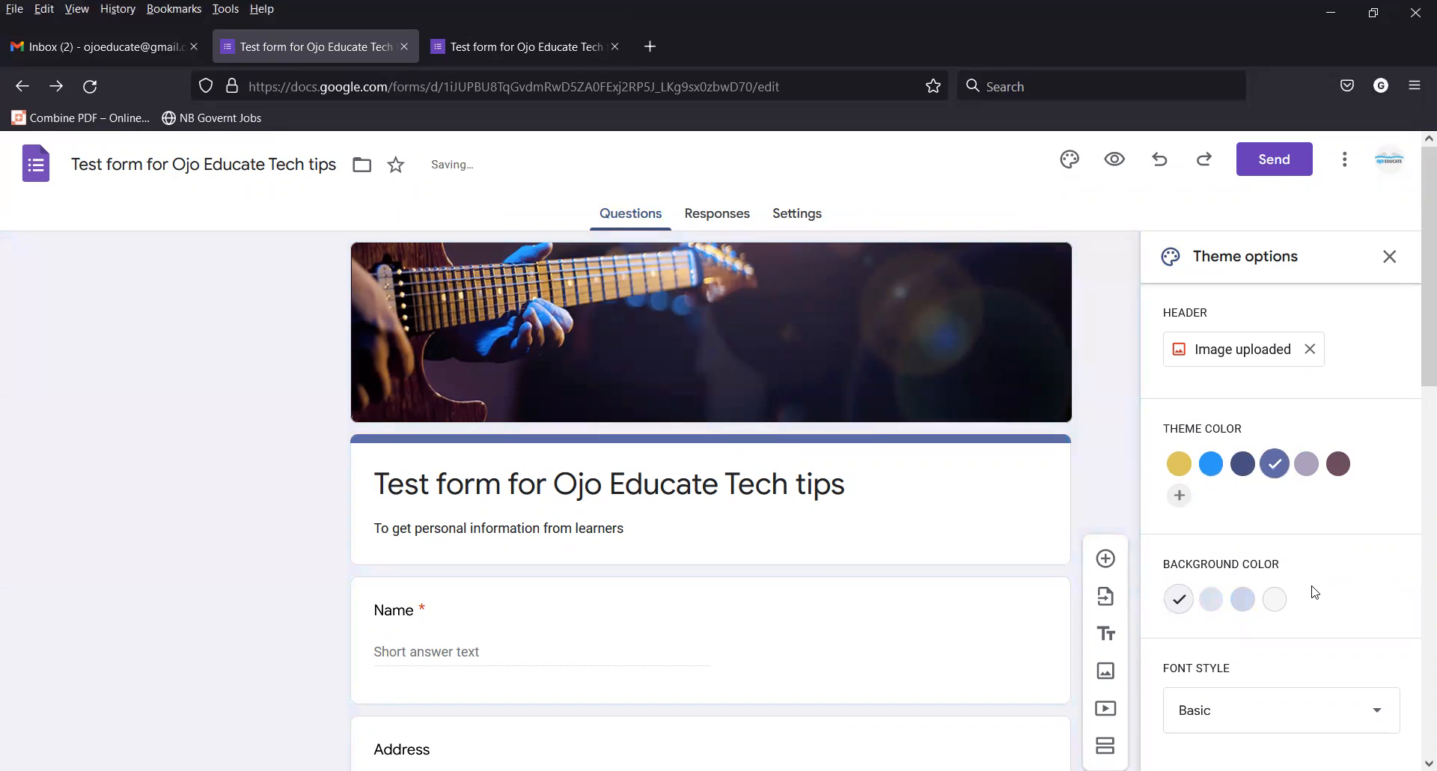
{"action": "scroll", "coordinate": [1316, 576], "scroll_direction": "down", "scroll_amount": 3}
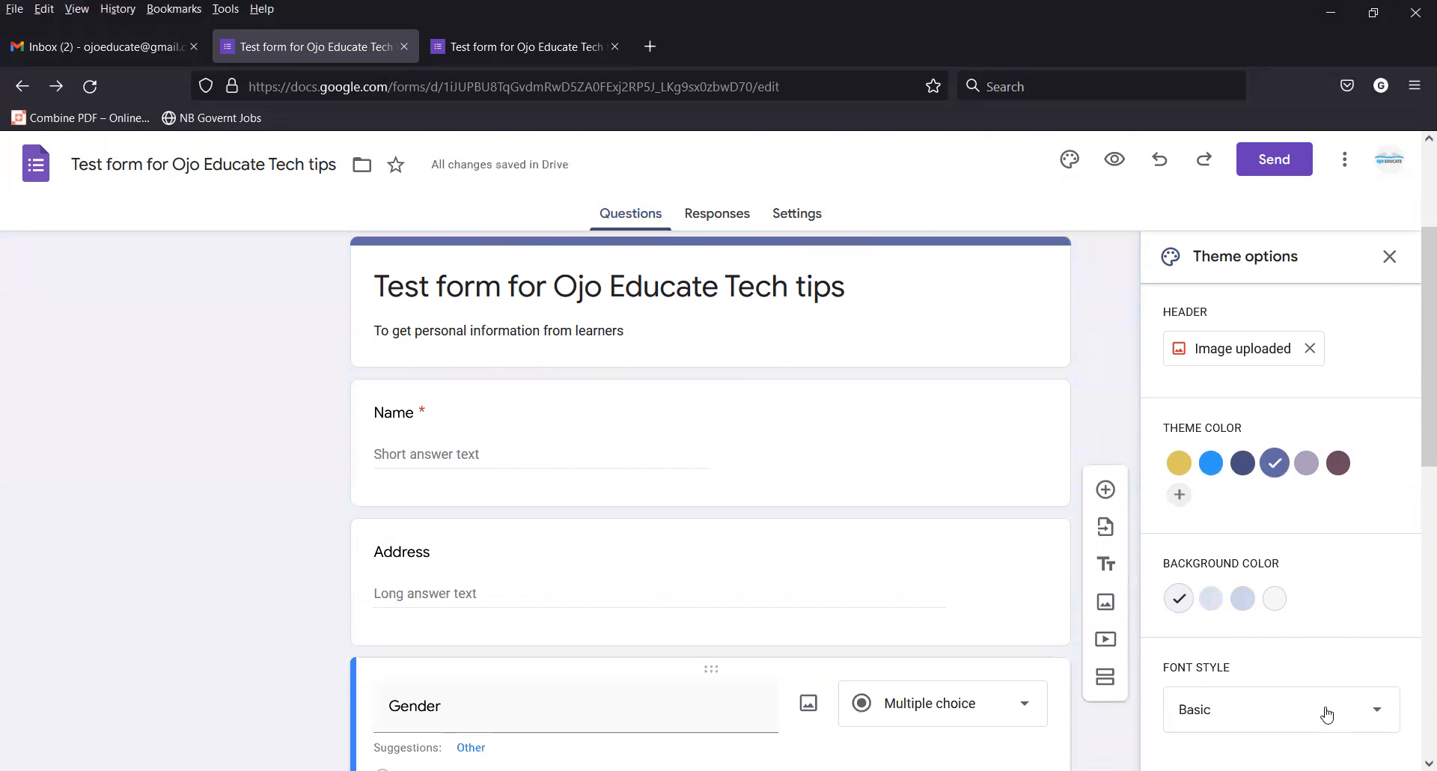
View the font styles available for the form's theme without choosing a different one.
{"action": "left_click", "coordinate": [1327, 714]}
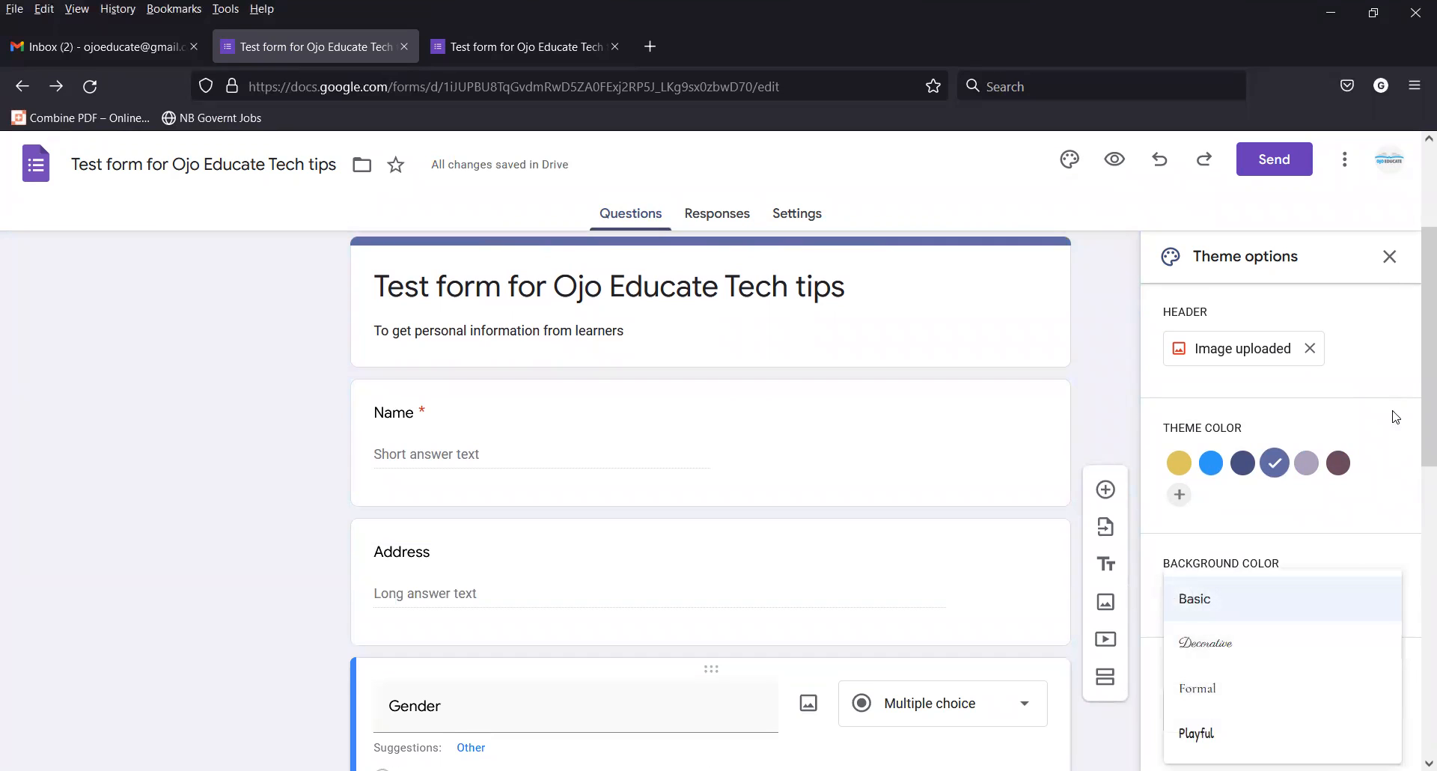
{"action": "left_click", "coordinate": [1396, 389]}
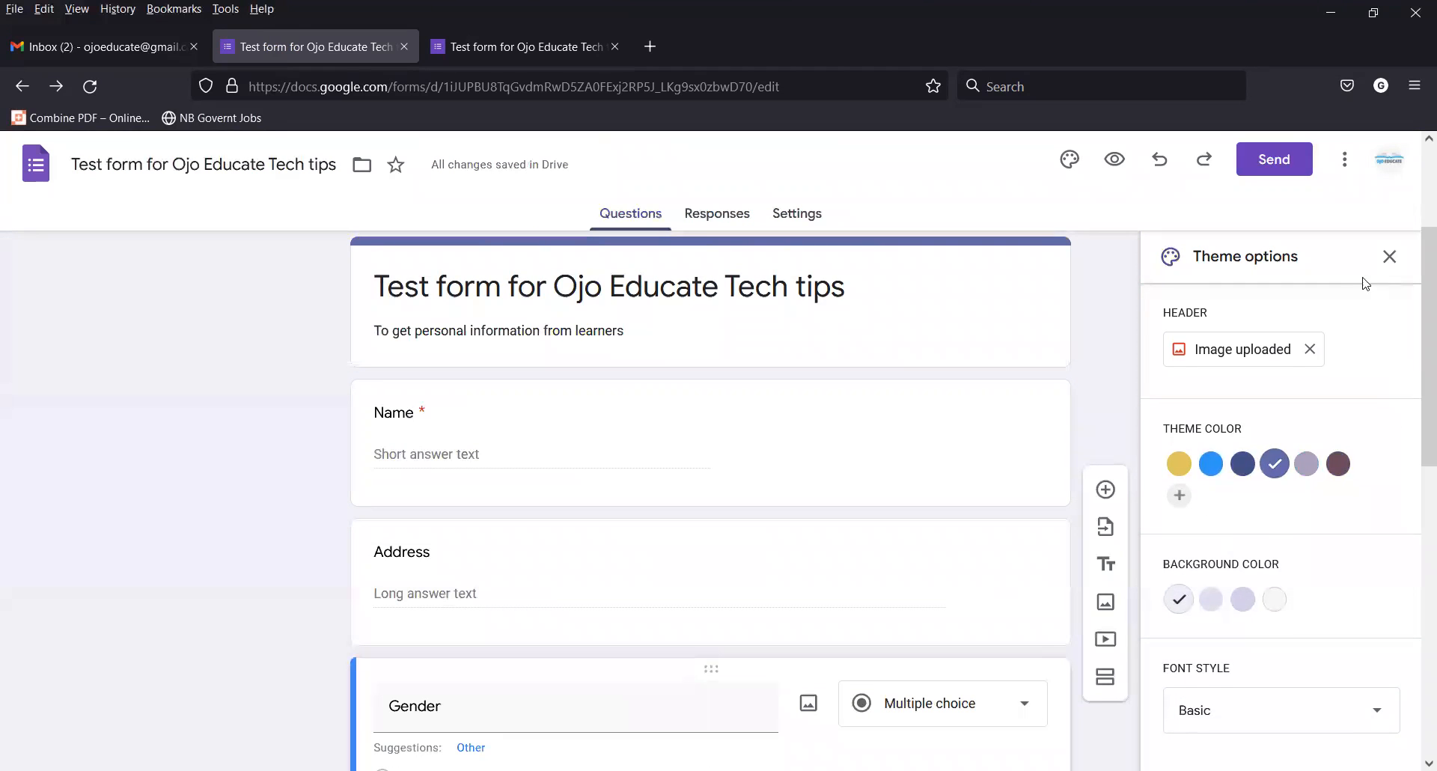
{"action": "scroll", "coordinate": [1400, 414], "scroll_direction": "up", "scroll_amount": 3}
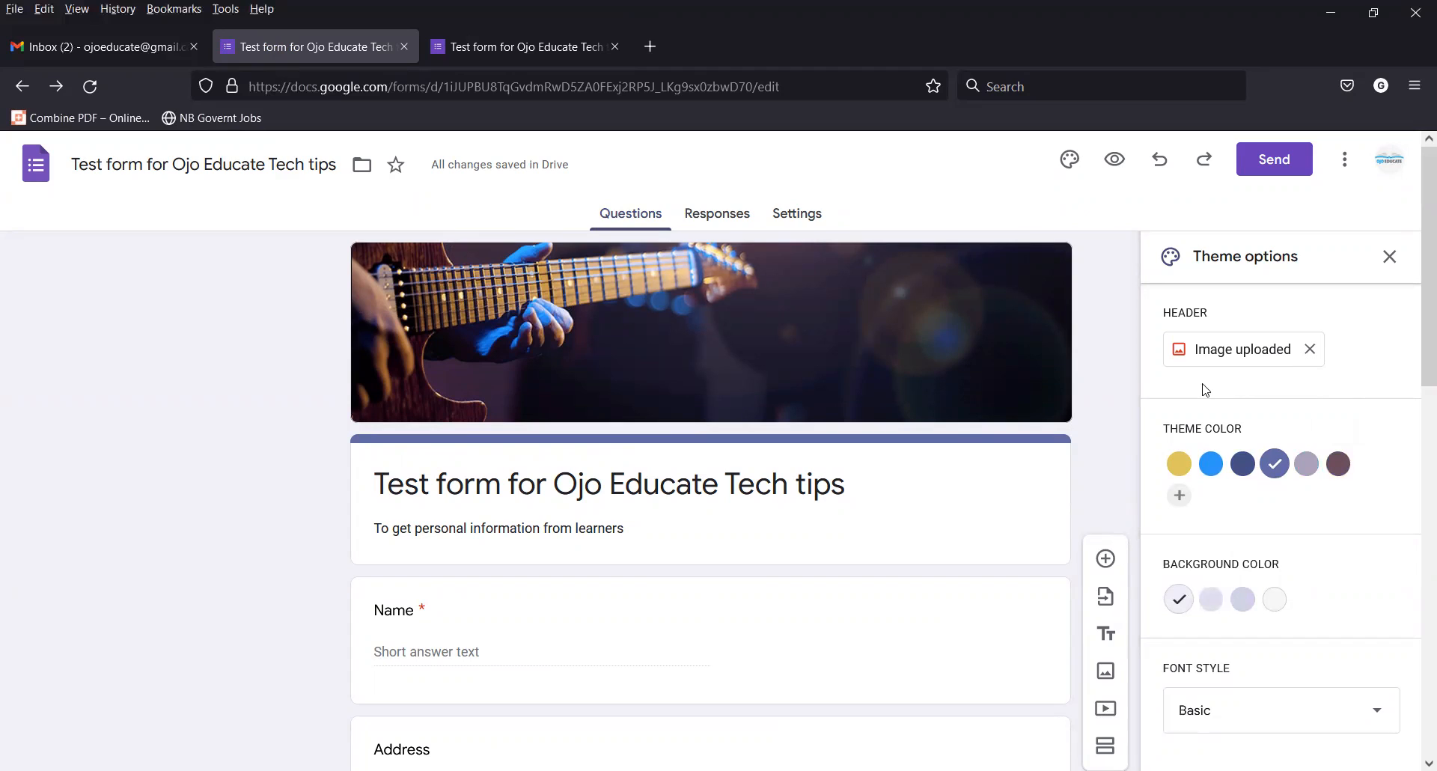
Preview the form as respondents see it from header to submission, and close the preview and the theme options.
{"action": "left_click", "coordinate": [1116, 160]}
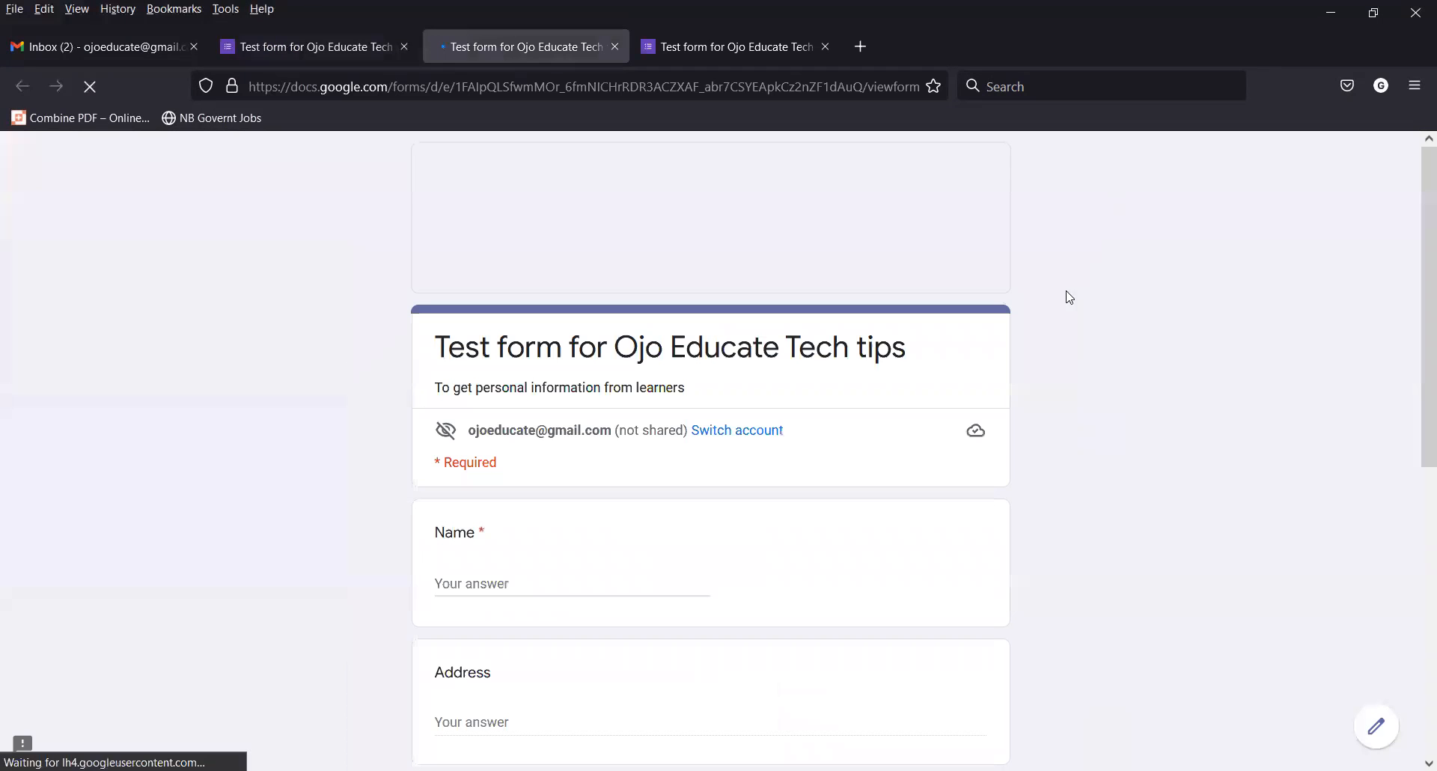
{"action": "scroll", "coordinate": [809, 437], "scroll_direction": "down", "scroll_amount": 7}
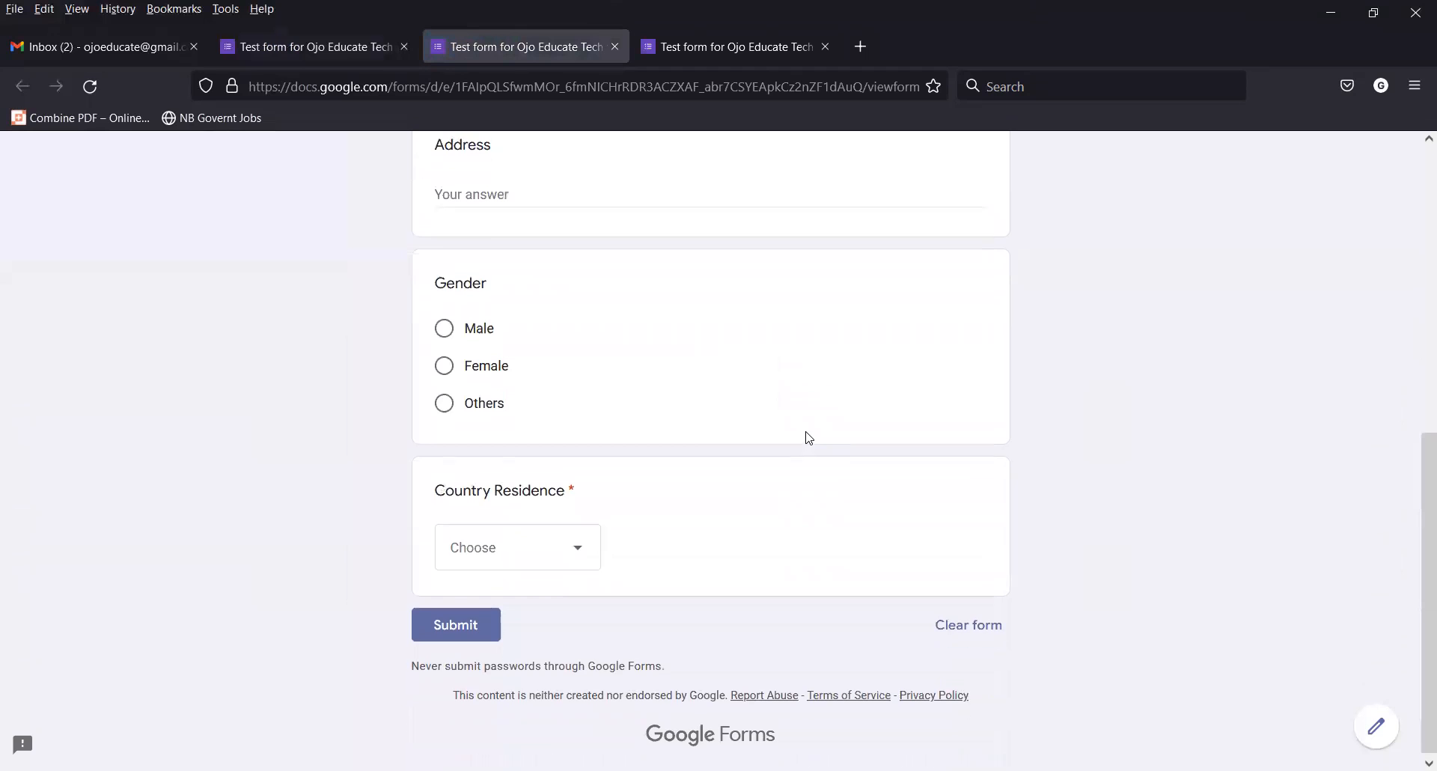
{"action": "scroll", "coordinate": [809, 438], "scroll_direction": "up", "scroll_amount": 7}
{"action": "scroll", "coordinate": [810, 436], "scroll_direction": "down", "scroll_amount": 1}
{"action": "scroll", "coordinate": [810, 436], "scroll_direction": "down", "scroll_amount": 6}
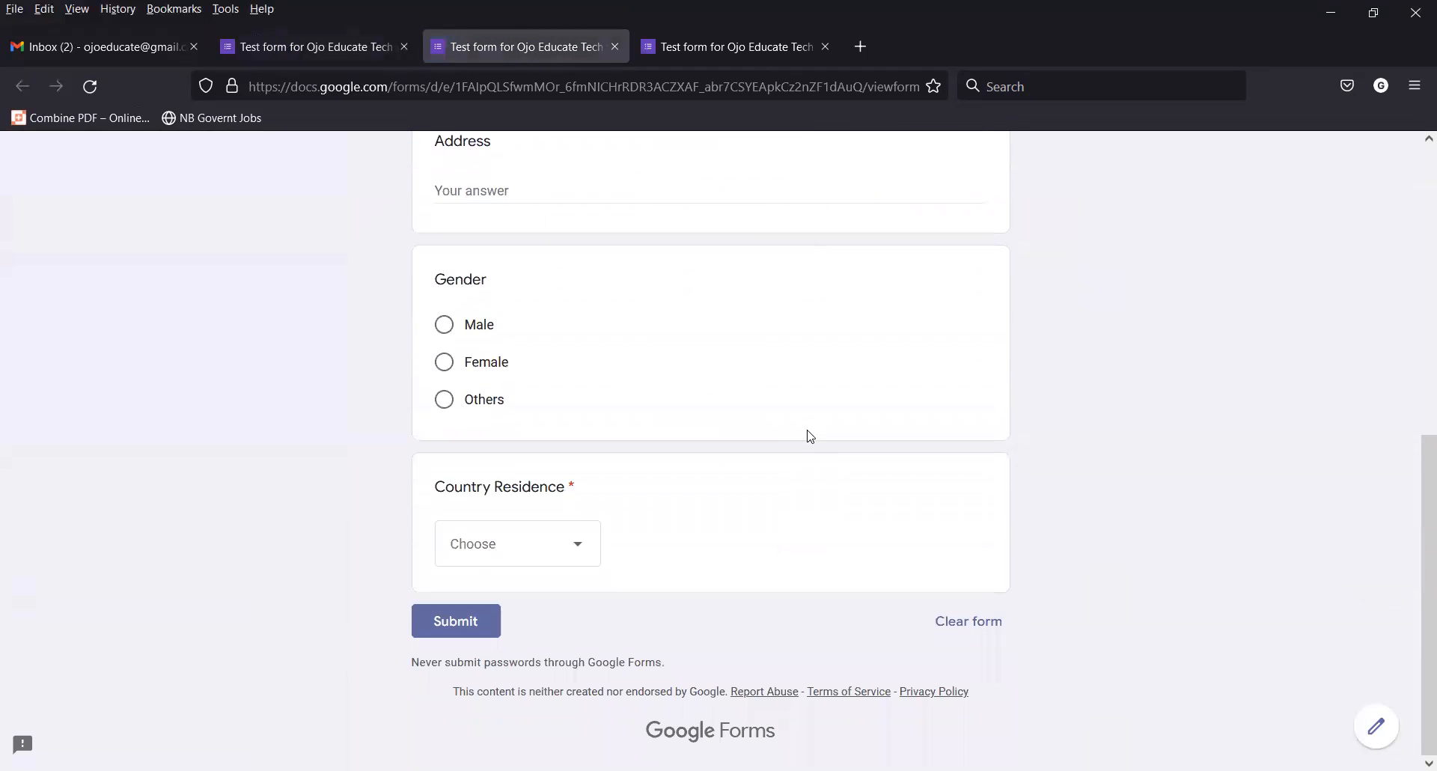
{"action": "scroll", "coordinate": [810, 437], "scroll_direction": "up", "scroll_amount": 7}
{"action": "scroll", "coordinate": [812, 434], "scroll_direction": "down", "scroll_amount": 4}
{"action": "scroll", "coordinate": [812, 434], "scroll_direction": "up", "scroll_amount": 4}
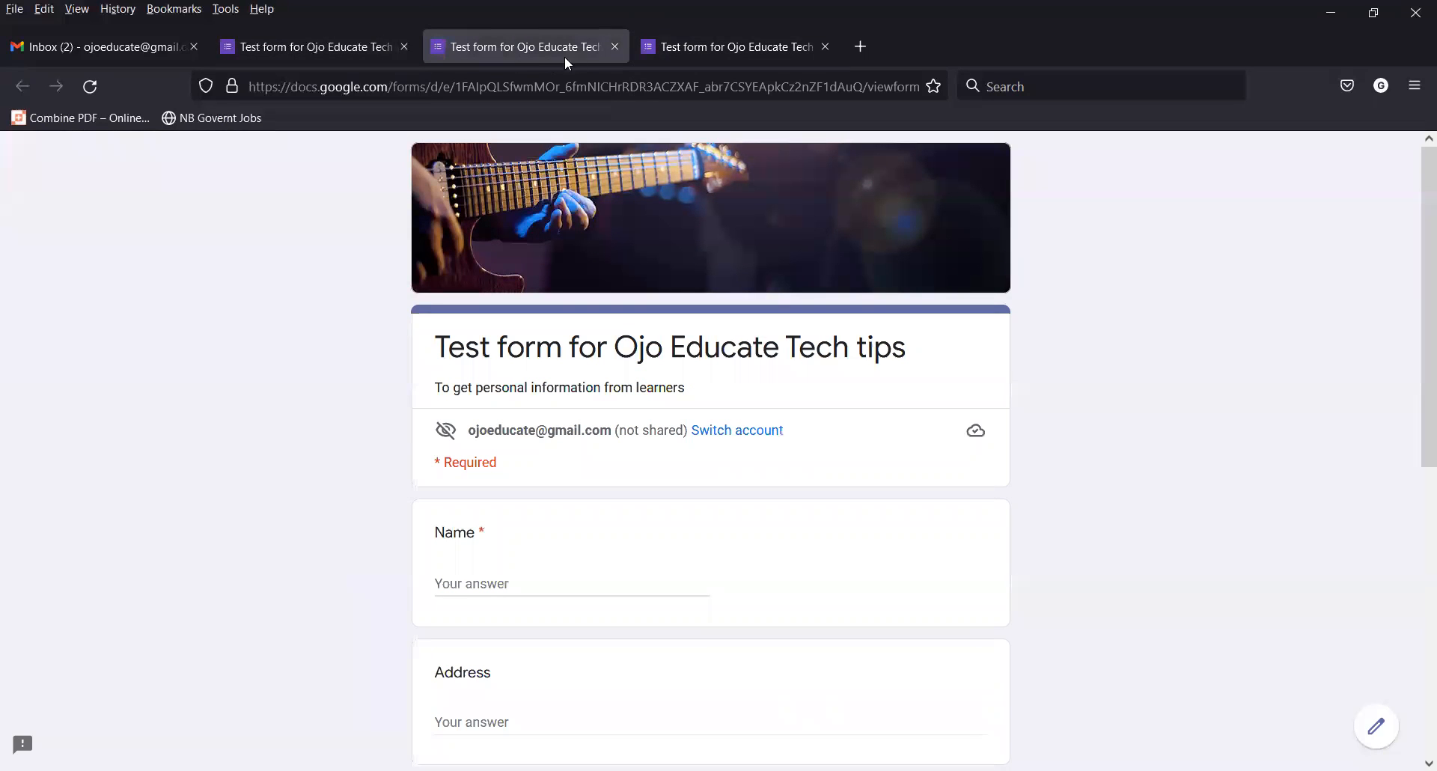
{"action": "left_click", "coordinate": [614, 46]}
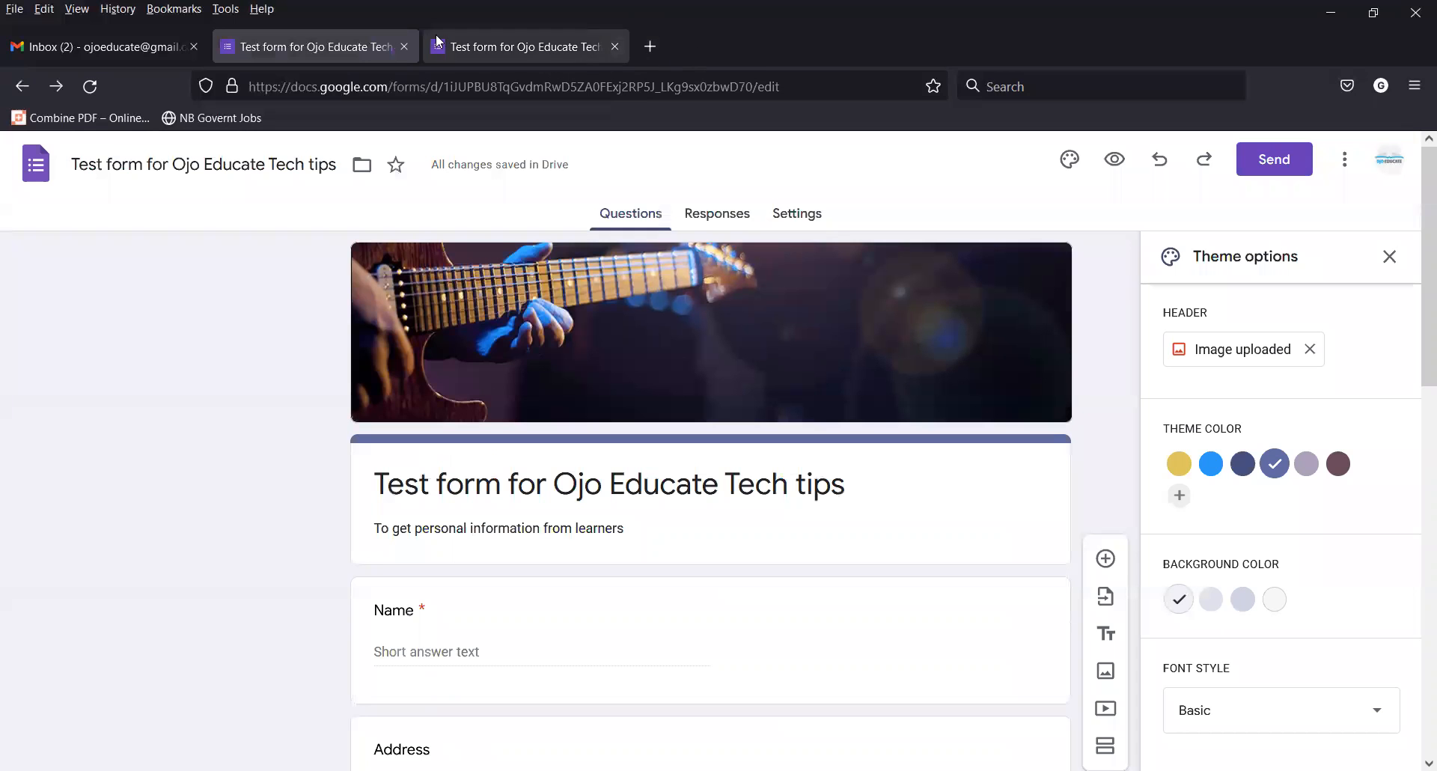
{"action": "left_click", "coordinate": [1388, 256]}
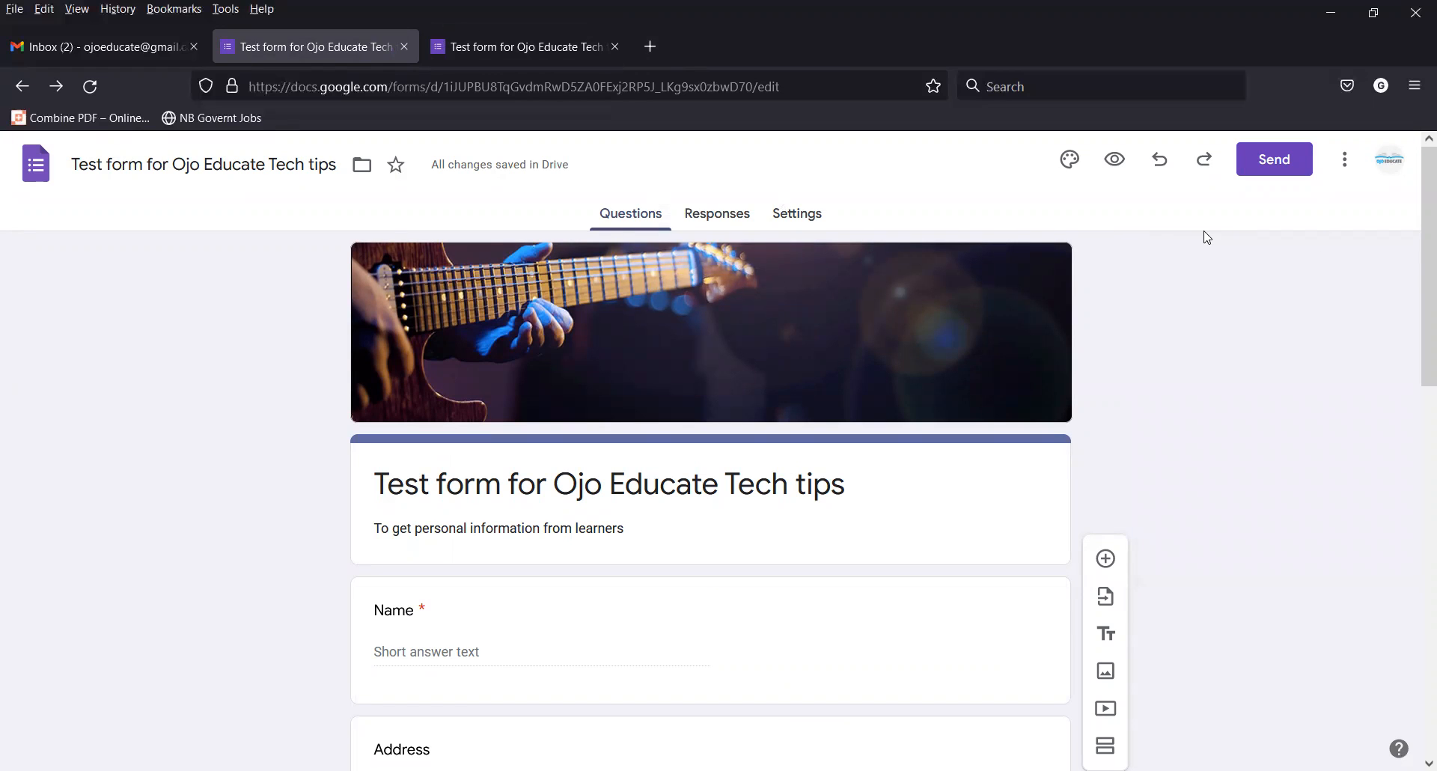
Open the form's pre-filled link page, look through its questions, and return to the form editor.
{"action": "left_click", "coordinate": [1340, 164]}
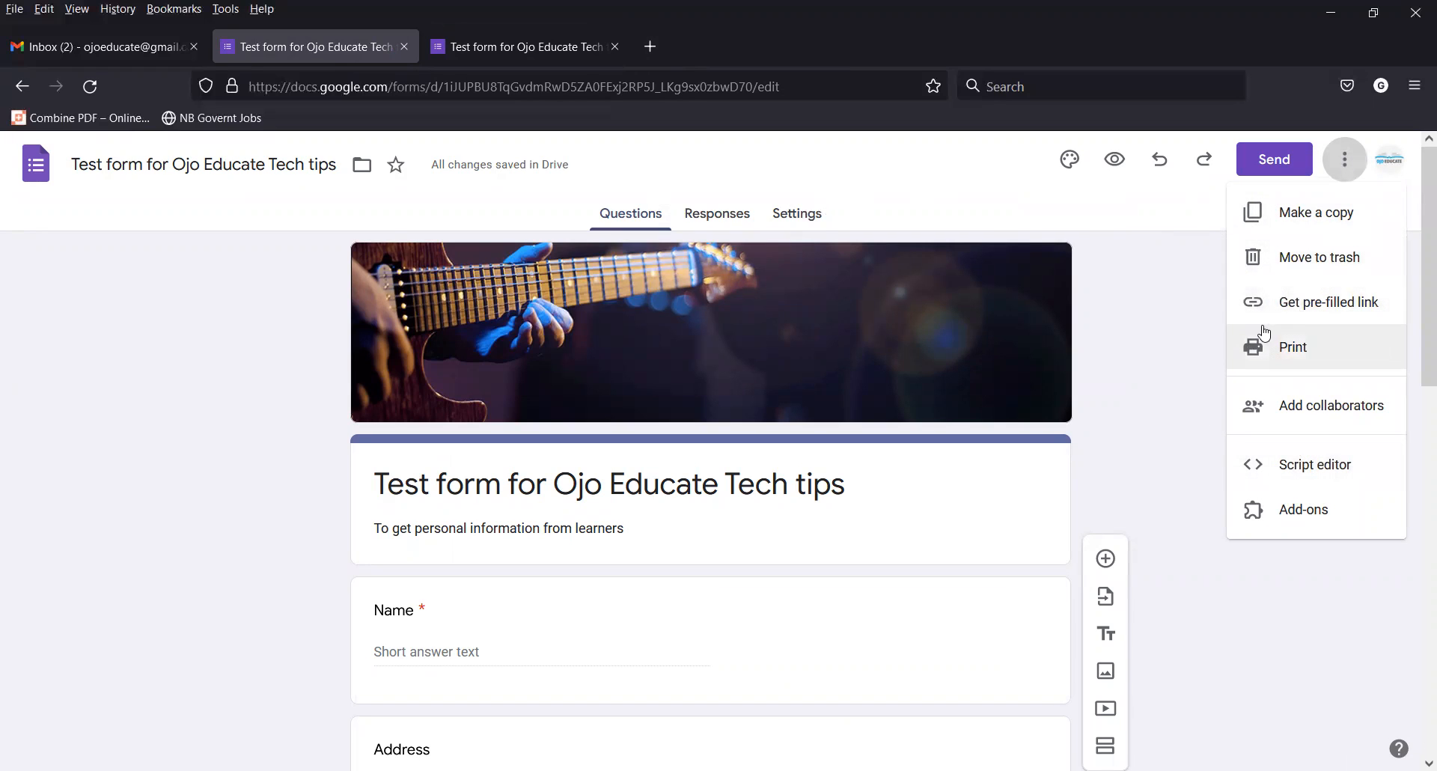
{"action": "left_click", "coordinate": [1316, 311]}
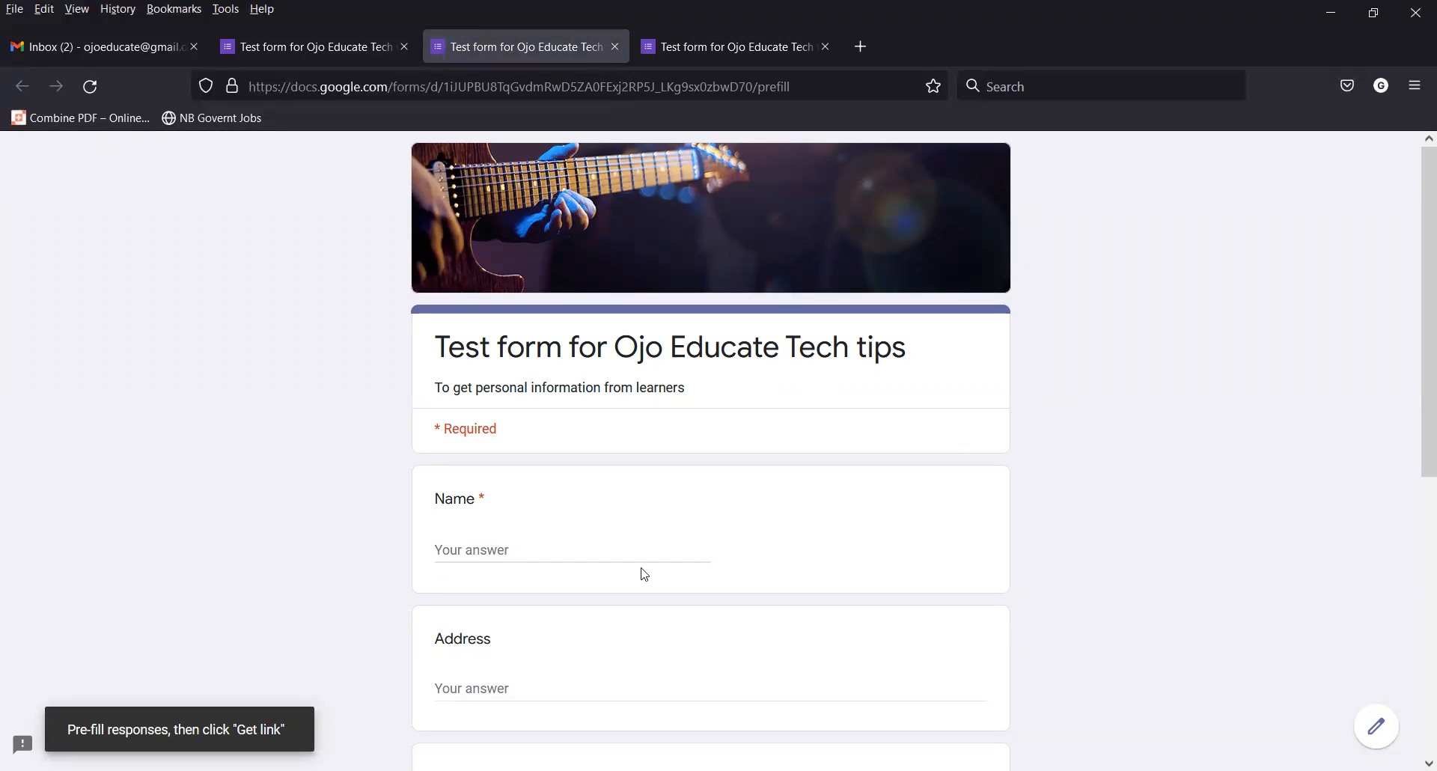
{"action": "scroll", "coordinate": [751, 443], "scroll_direction": "down", "scroll_amount": 4}
{"action": "scroll", "coordinate": [750, 443], "scroll_direction": "up", "scroll_amount": 4}
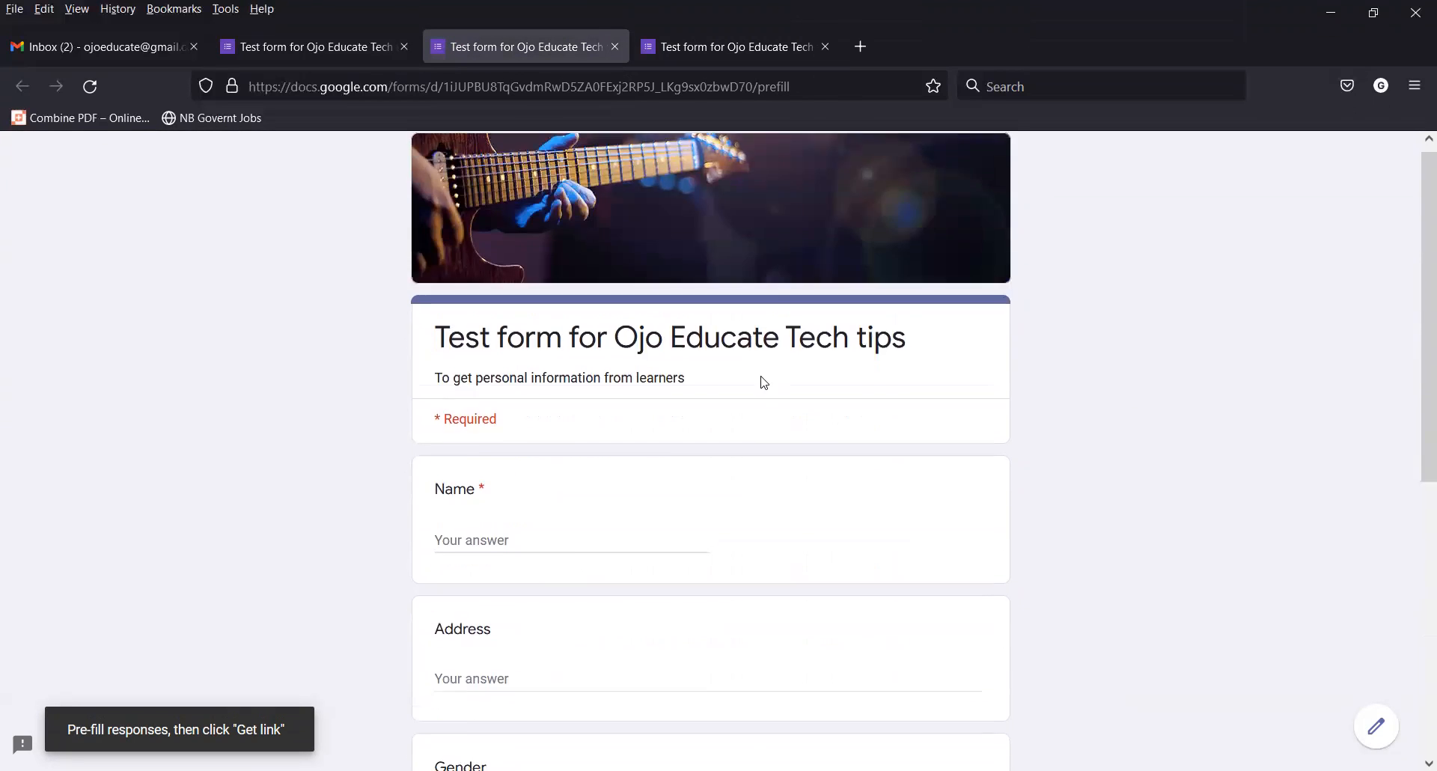
{"action": "left_click", "coordinate": [354, 34]}
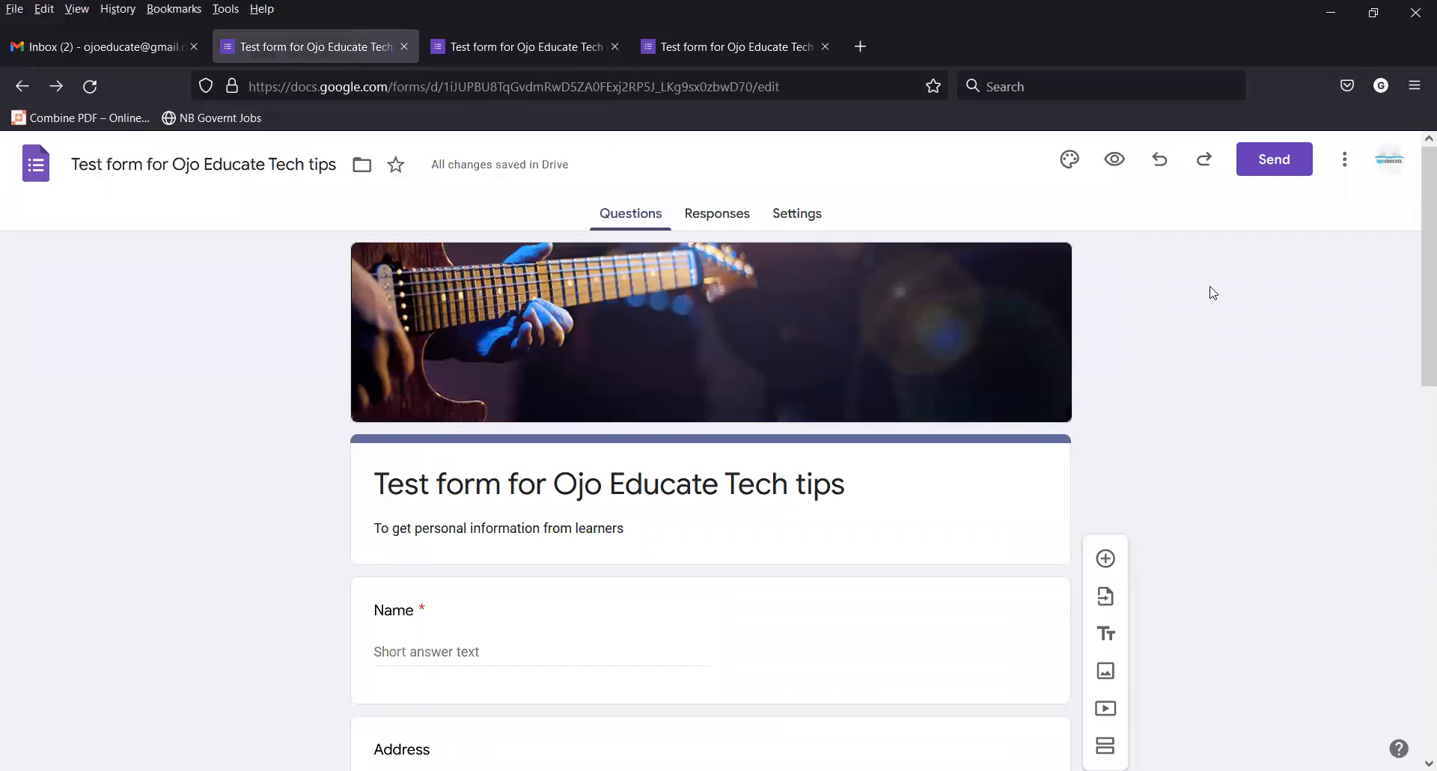
View the form's additional options, dismiss them, and review the form's questions down to Country Residence.
{"action": "left_click", "coordinate": [1345, 159]}
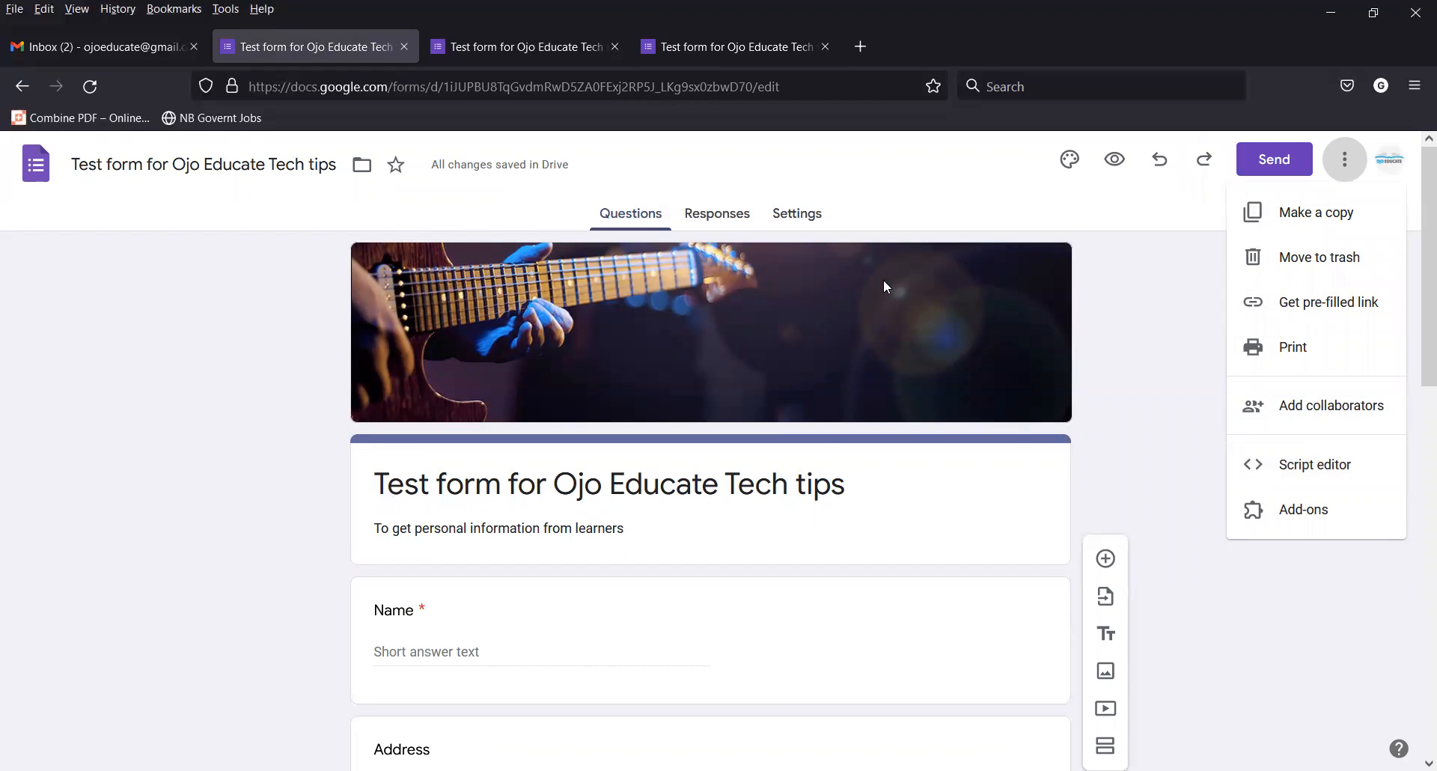
{"action": "left_click", "coordinate": [1161, 301]}
{"action": "scroll", "coordinate": [1161, 301], "scroll_direction": "down", "scroll_amount": 10}
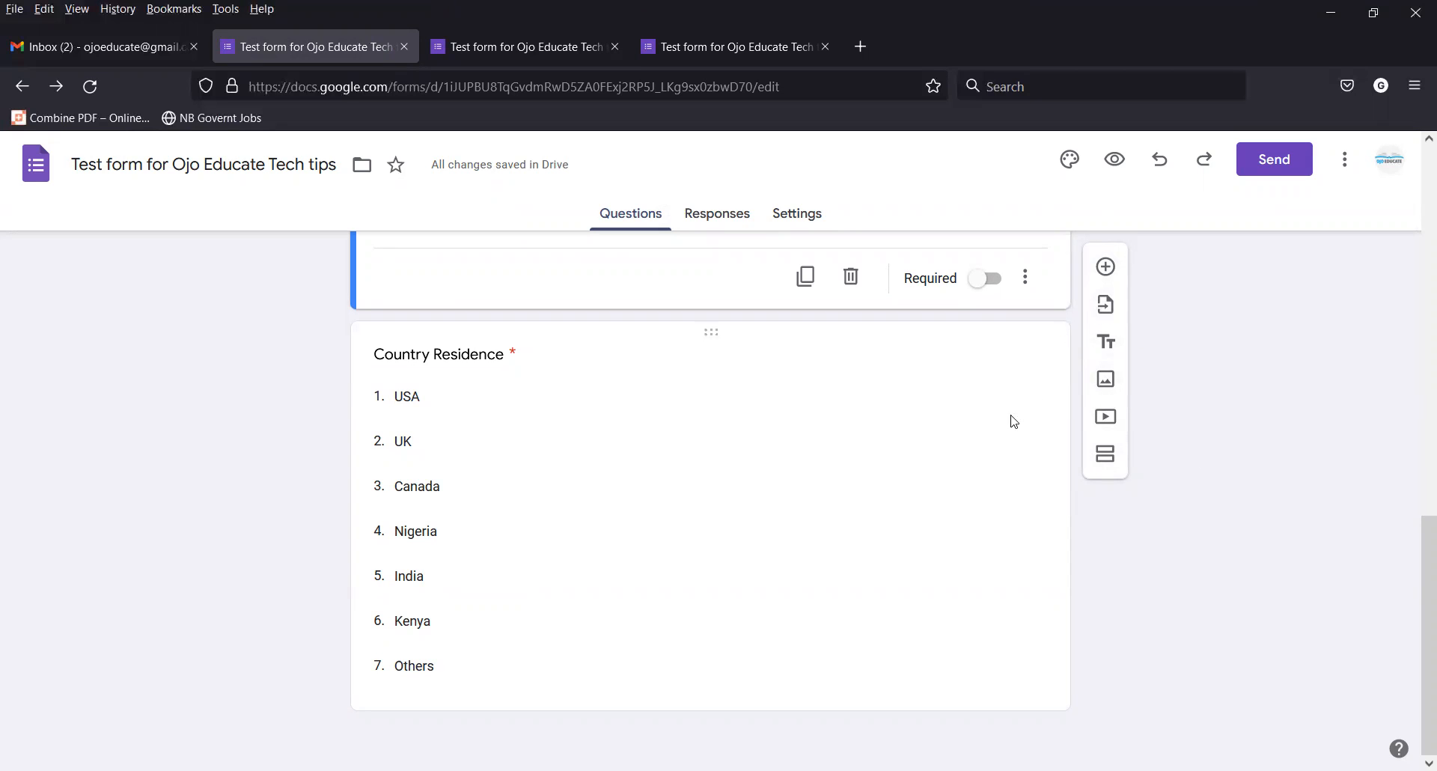
{"action": "scroll", "coordinate": [881, 458], "scroll_direction": "up", "scroll_amount": 15}
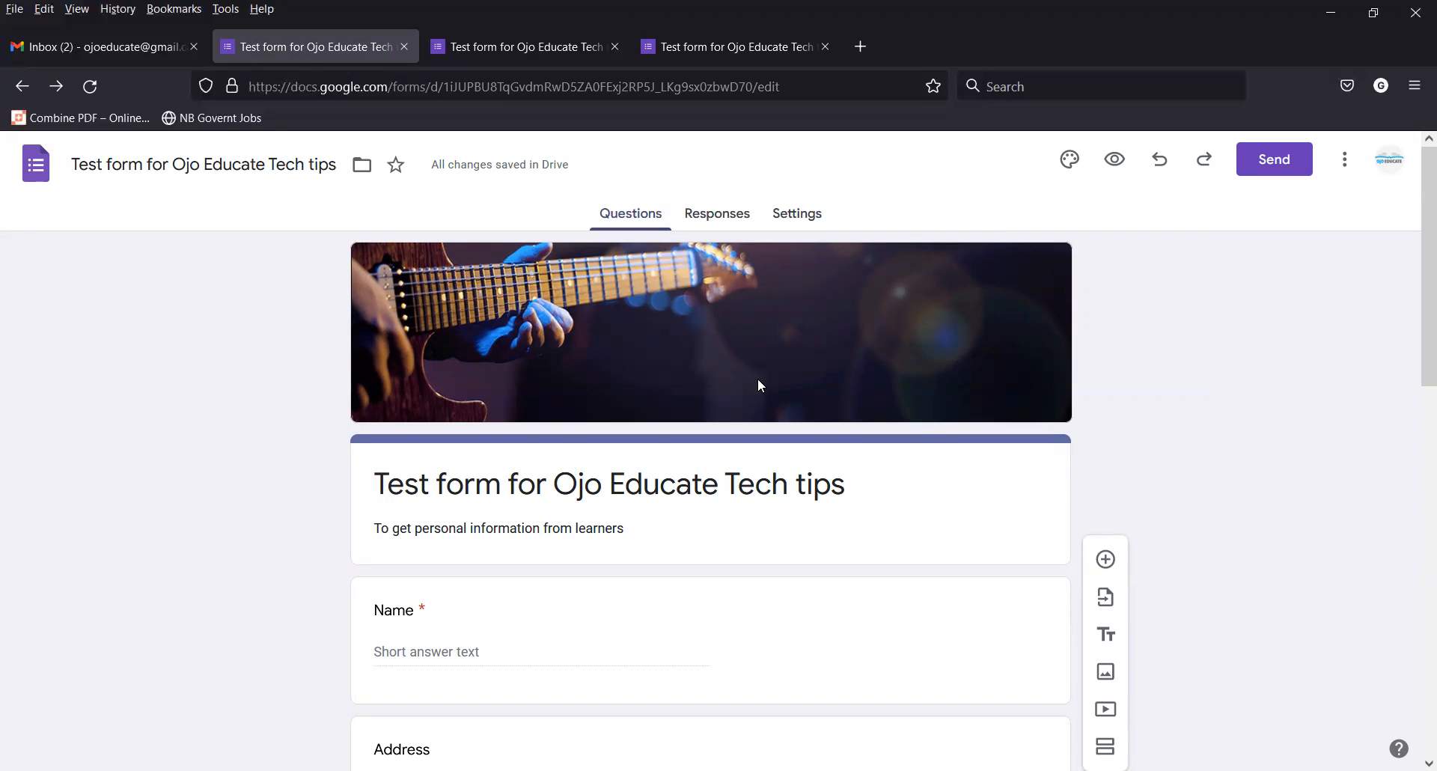
Review the whole form from its header image down to the Country Residence options and back to the title.
{"action": "scroll", "coordinate": [861, 470], "scroll_direction": "down", "scroll_amount": 10}
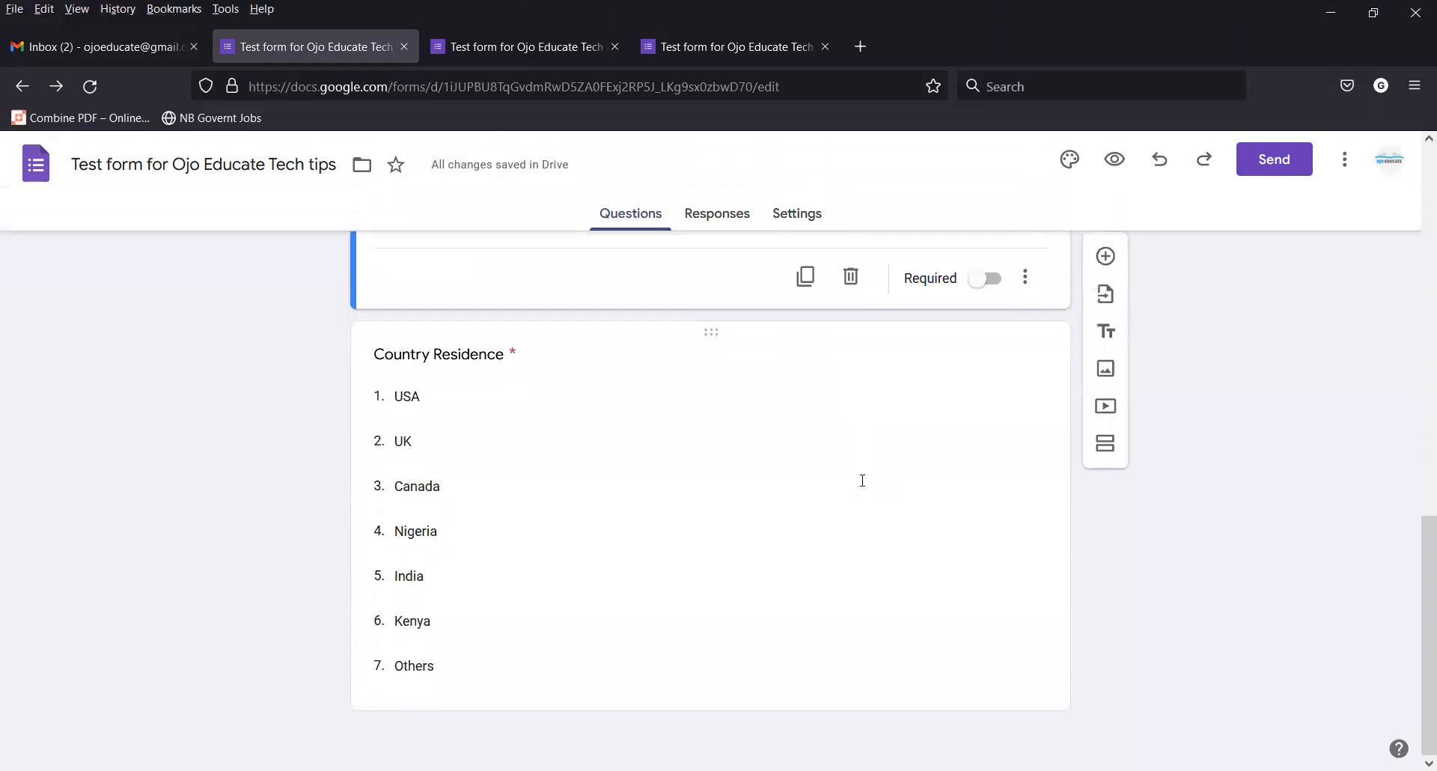
{"action": "scroll", "coordinate": [868, 487], "scroll_direction": "up", "scroll_amount": 6}
{"action": "scroll", "coordinate": [871, 491], "scroll_direction": "up", "scroll_amount": 5}
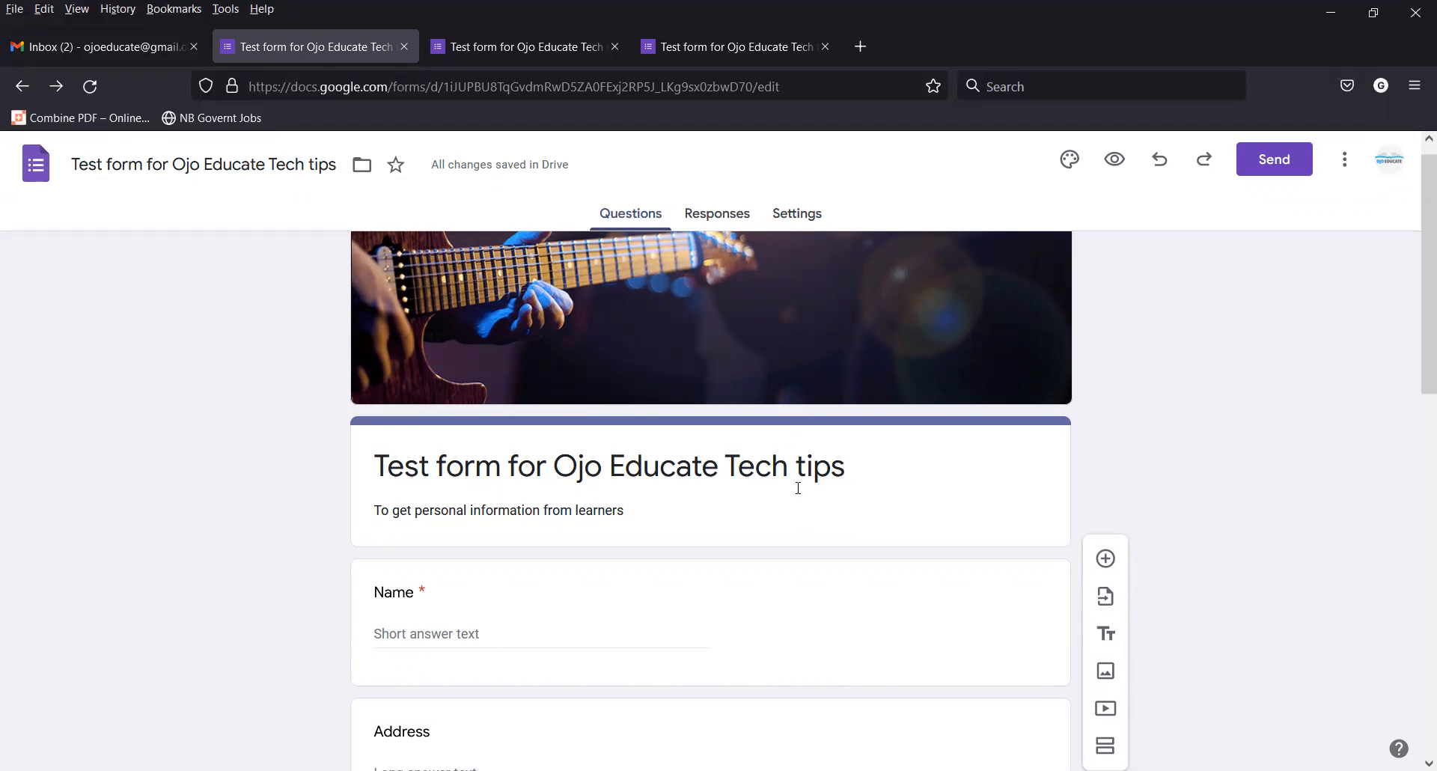
{"action": "scroll", "coordinate": [798, 488], "scroll_direction": "down", "scroll_amount": 3}
{"action": "scroll", "coordinate": [803, 481], "scroll_direction": "up", "scroll_amount": 3}
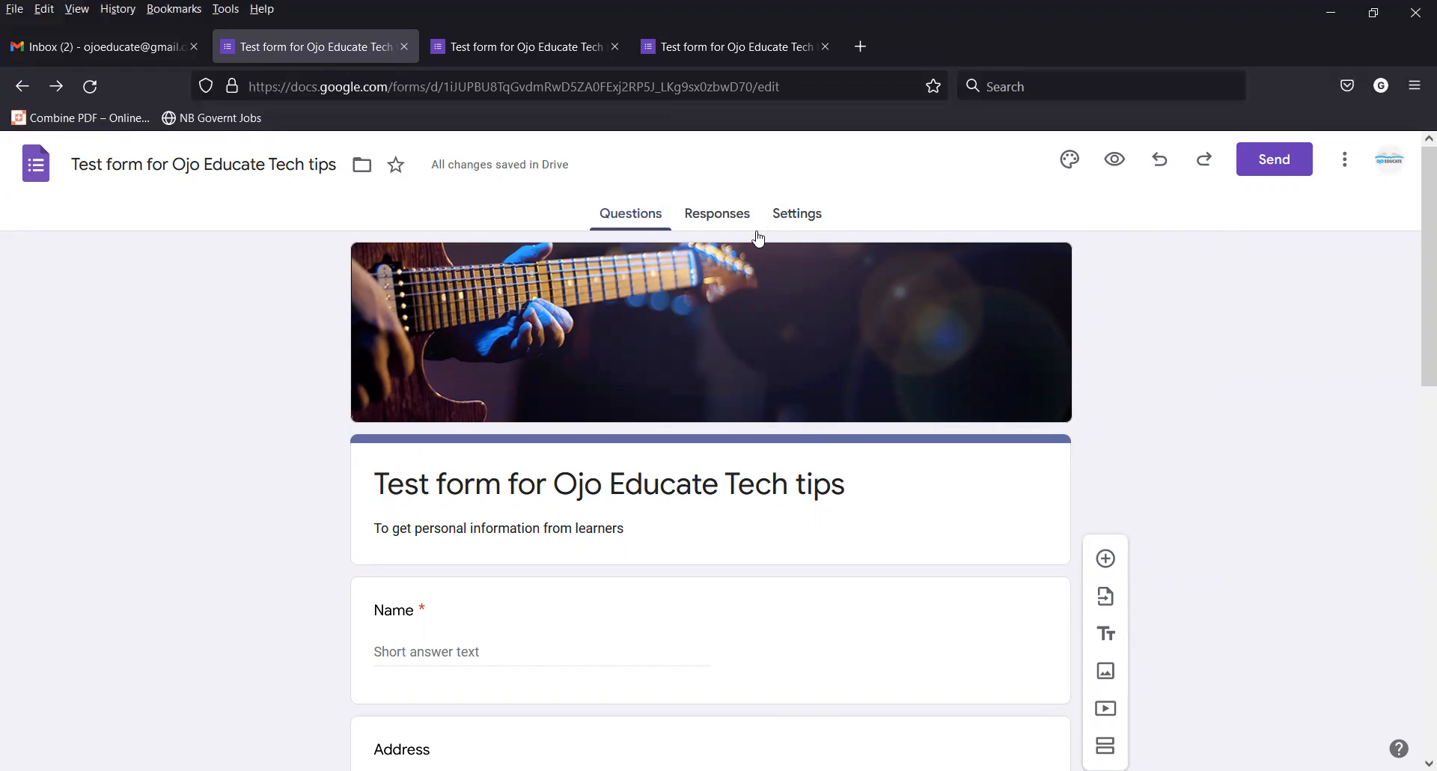
View the spreadsheet destination options for the form's responses without creating a spreadsheet, and return to the questions.
{"action": "left_click", "coordinate": [711, 215]}
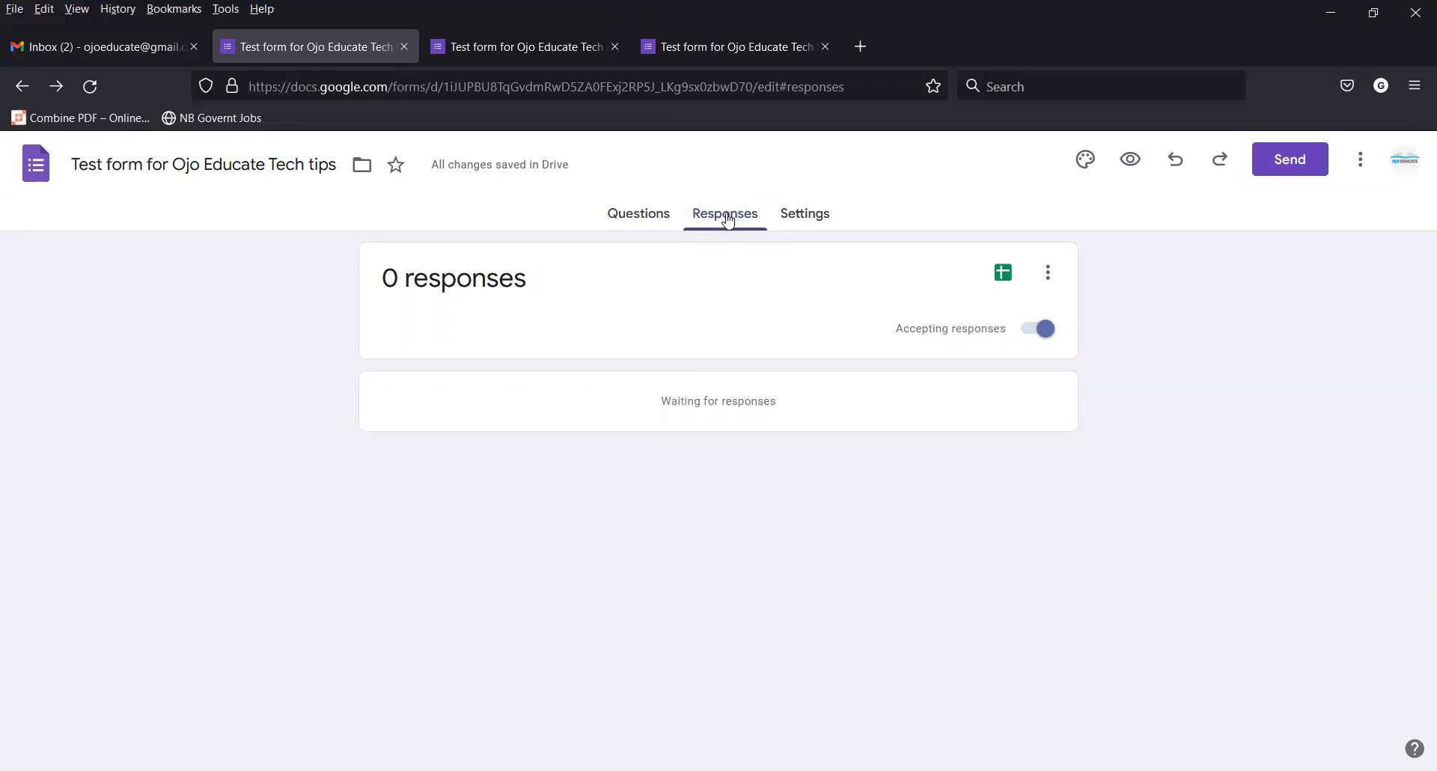
{"action": "left_click", "coordinate": [1003, 273]}
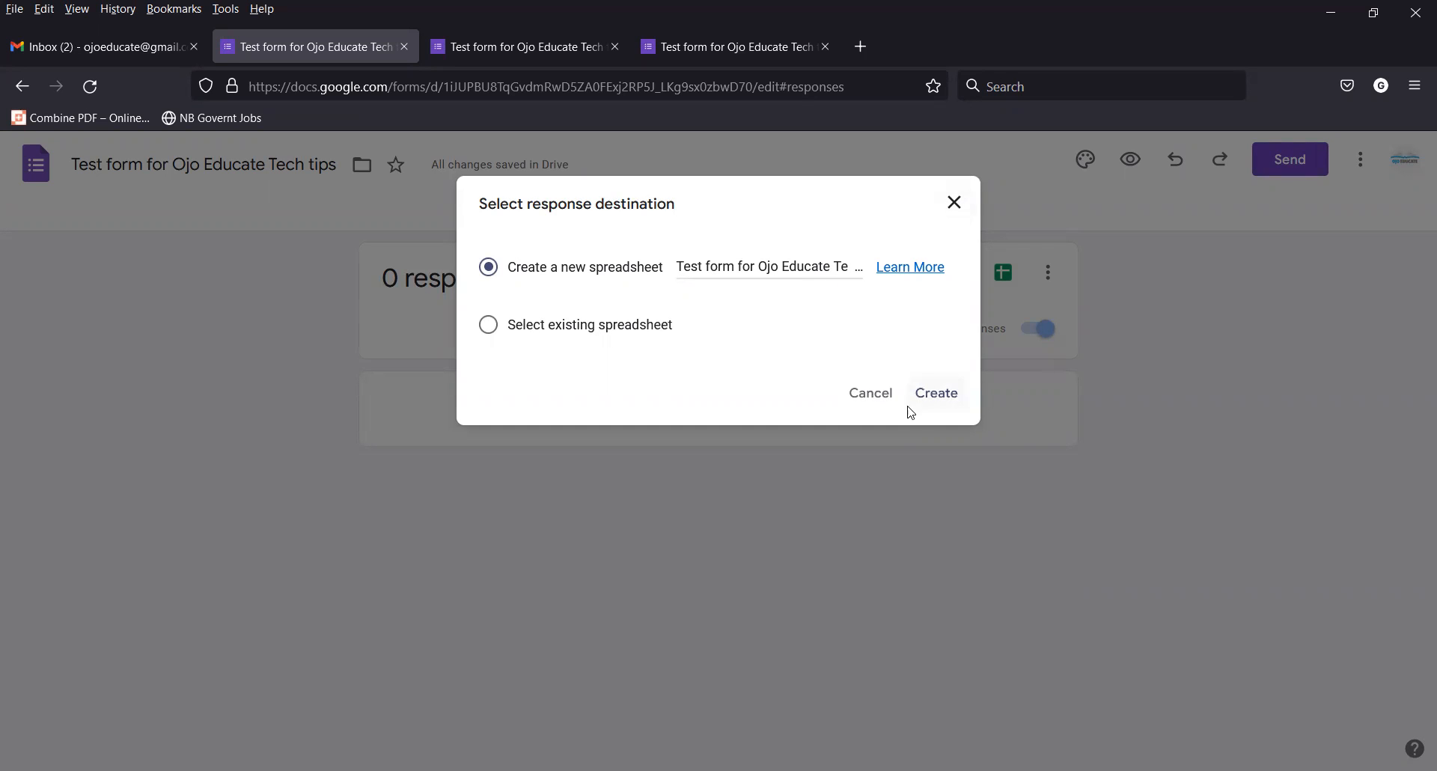
{"action": "left_click", "coordinate": [958, 204]}
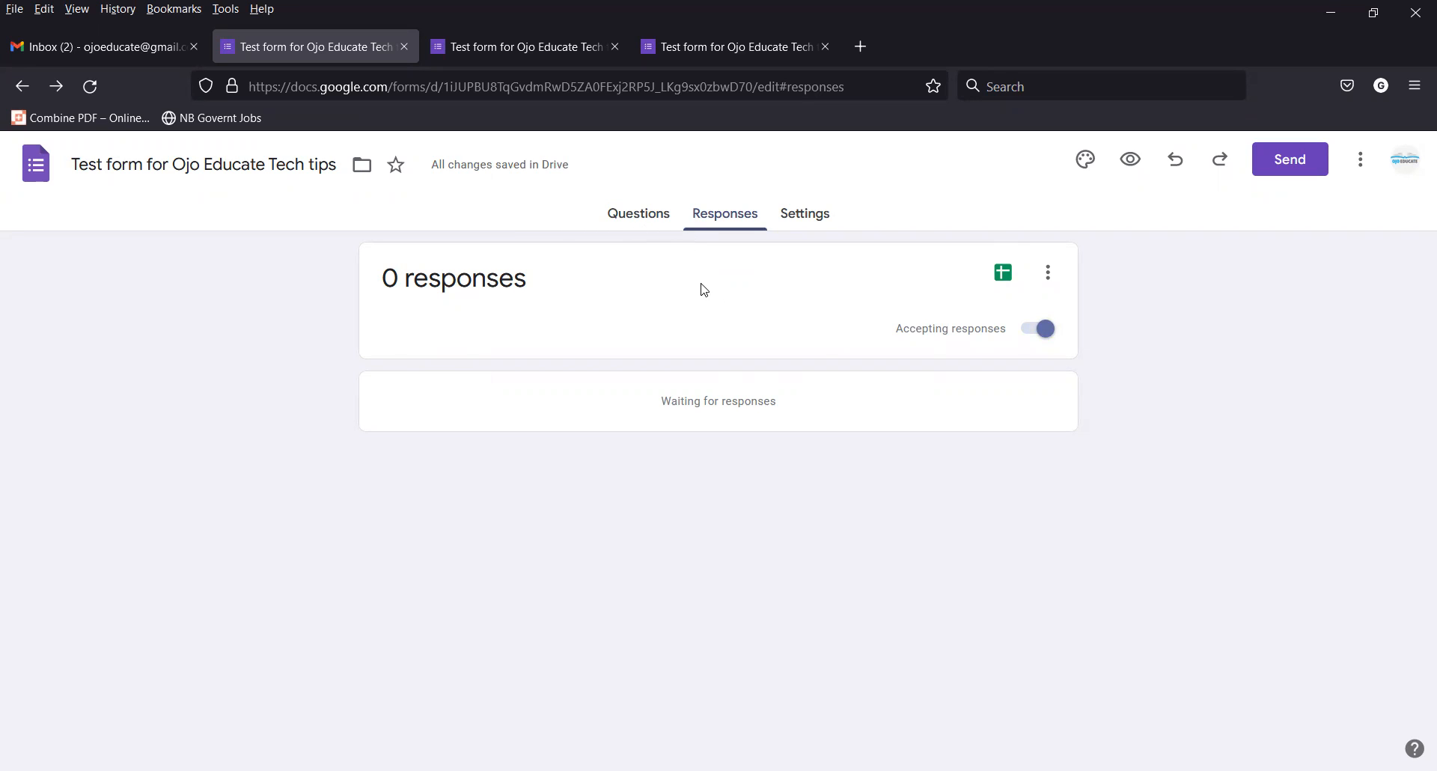
{"action": "left_click", "coordinate": [646, 216]}
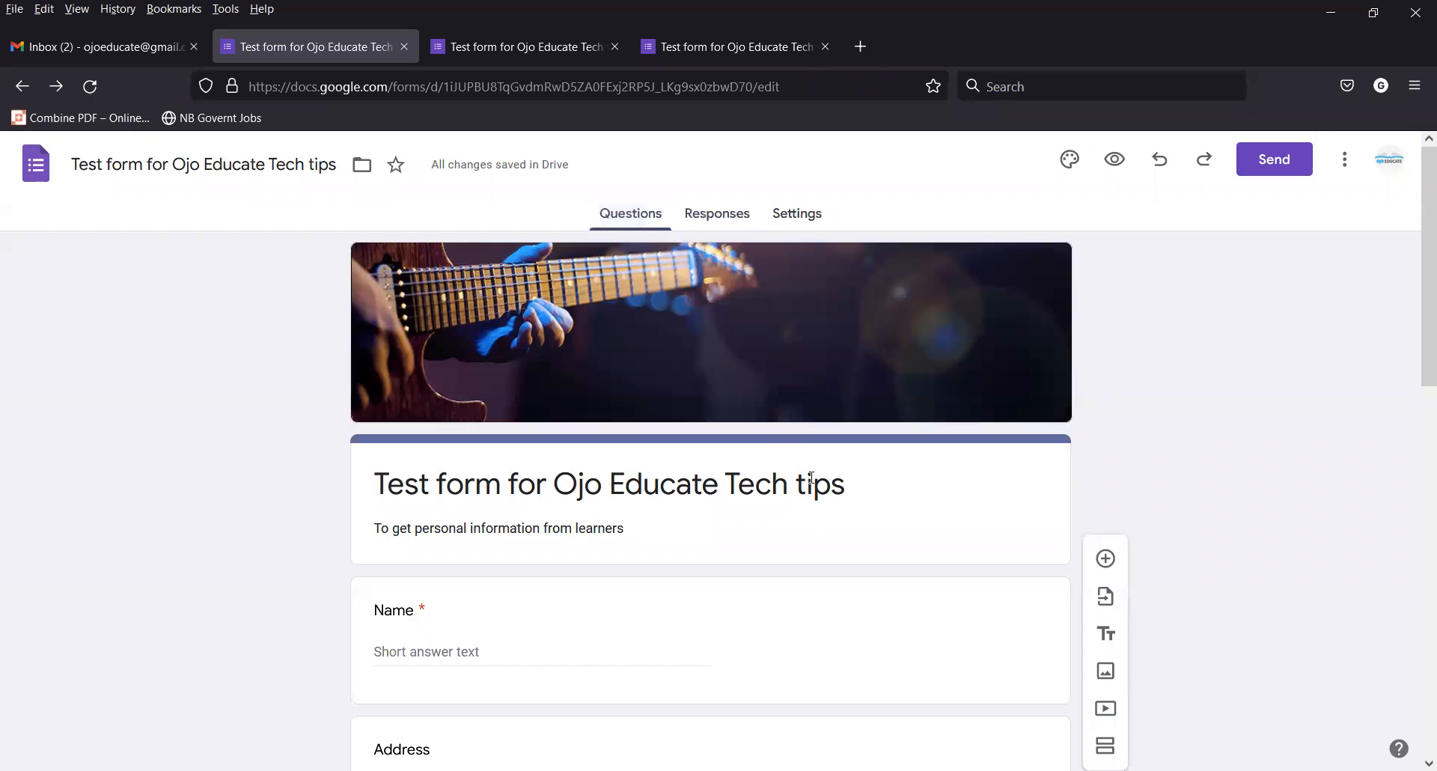